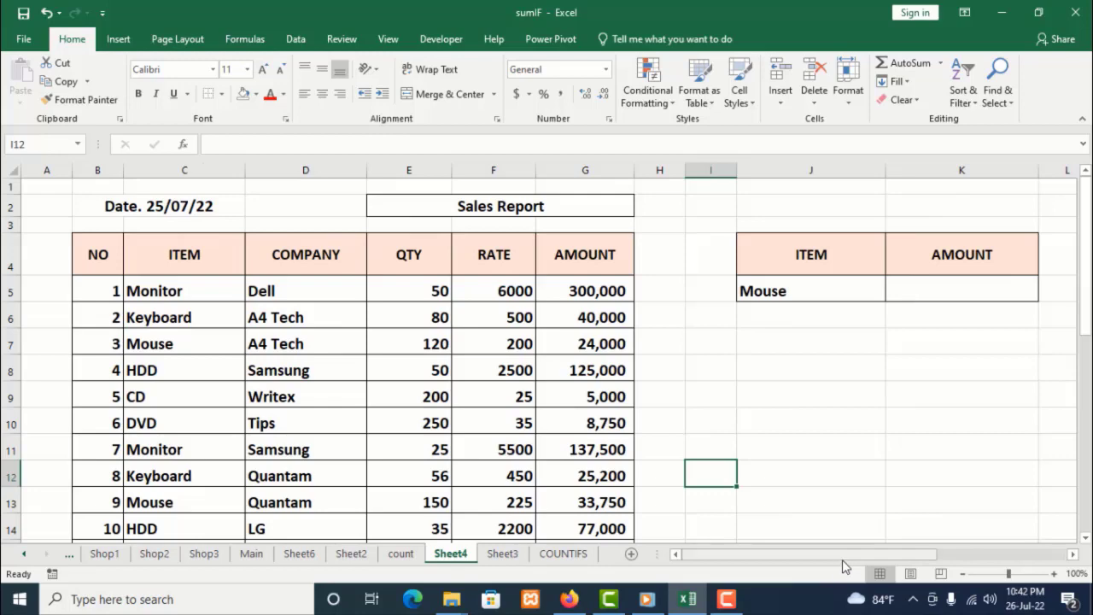
# Examine the sales table and the ITEM/AMOUNT summary area beside it
pyautogui.moveTo(842, 559)
pyautogui.mouseDown()
pyautogui.moveTo(1011, 562)
pyautogui.moveTo(858, 559)
pyautogui.mouseUp()
pyautogui.moveTo(764, 555); pyautogui.dragTo(891, 556)
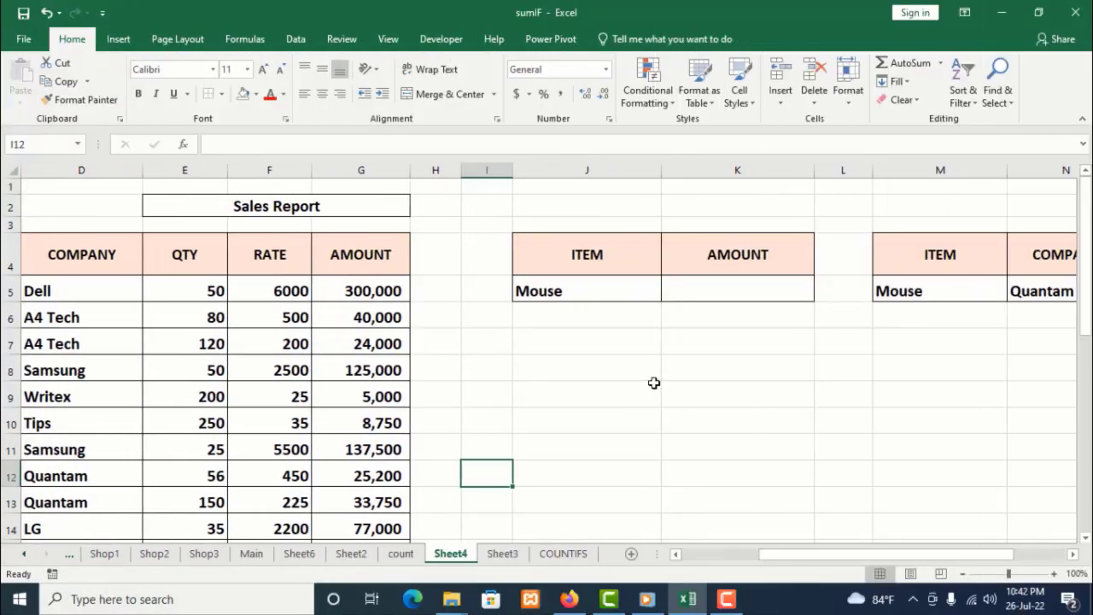
pyautogui.click(599, 296)
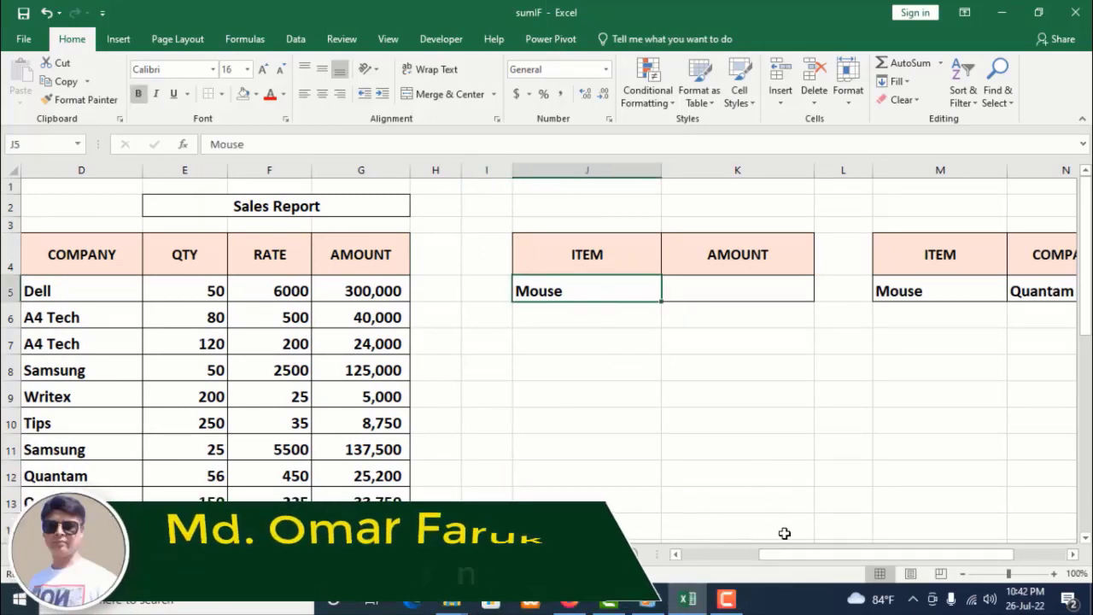
pyautogui.moveTo(789, 558); pyautogui.dragTo(679, 555)
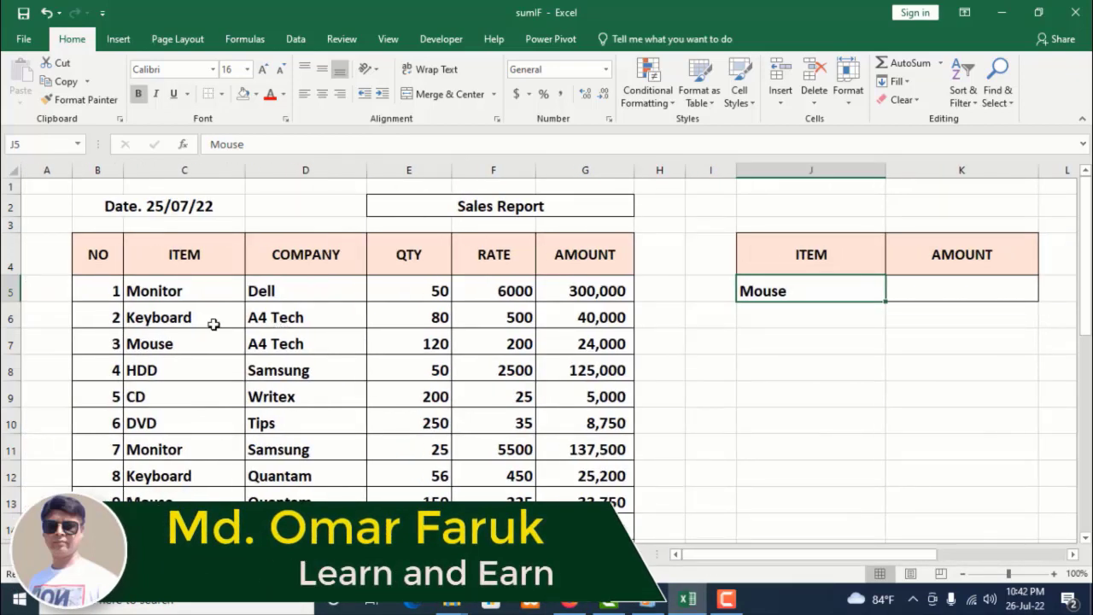
pyautogui.scroll(-3, 242, 335)
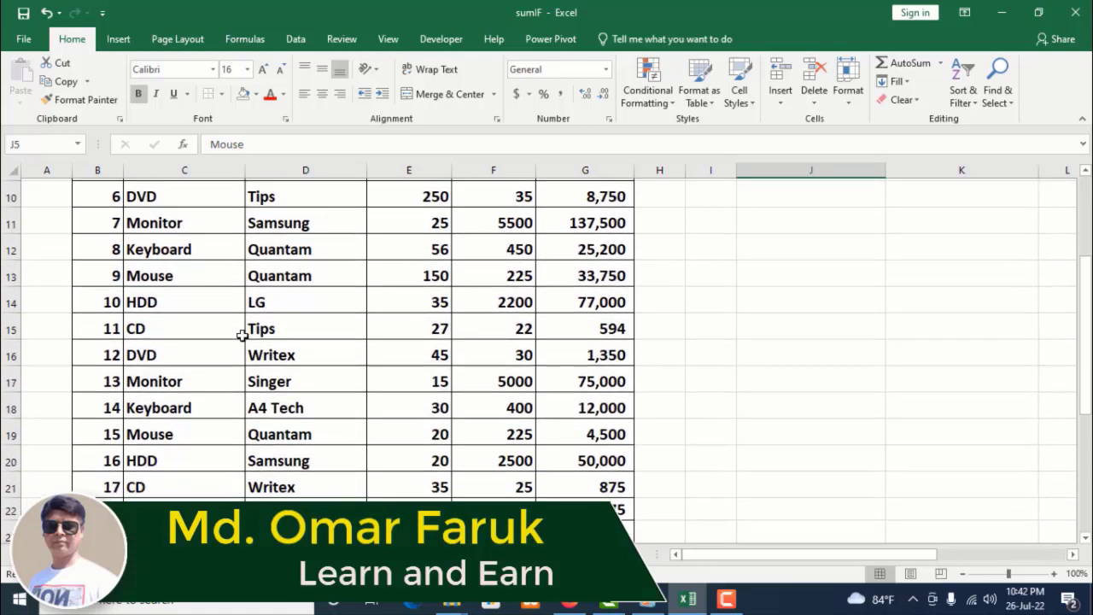
pyautogui.scroll(-2, 242, 336)
pyautogui.scroll(4, 288, 302)
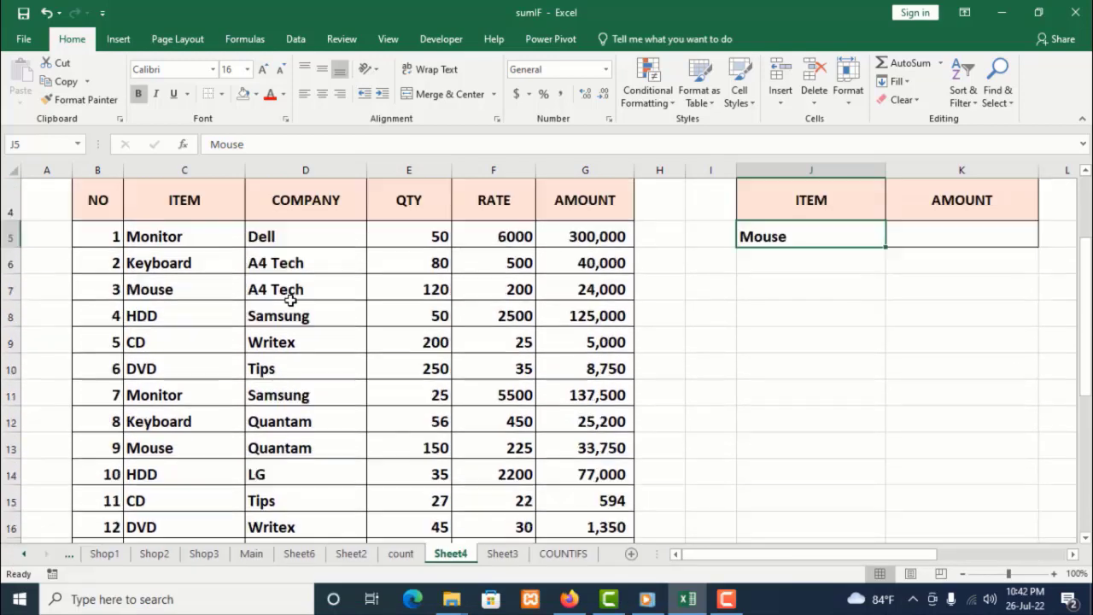
pyautogui.scroll(1, 290, 300)
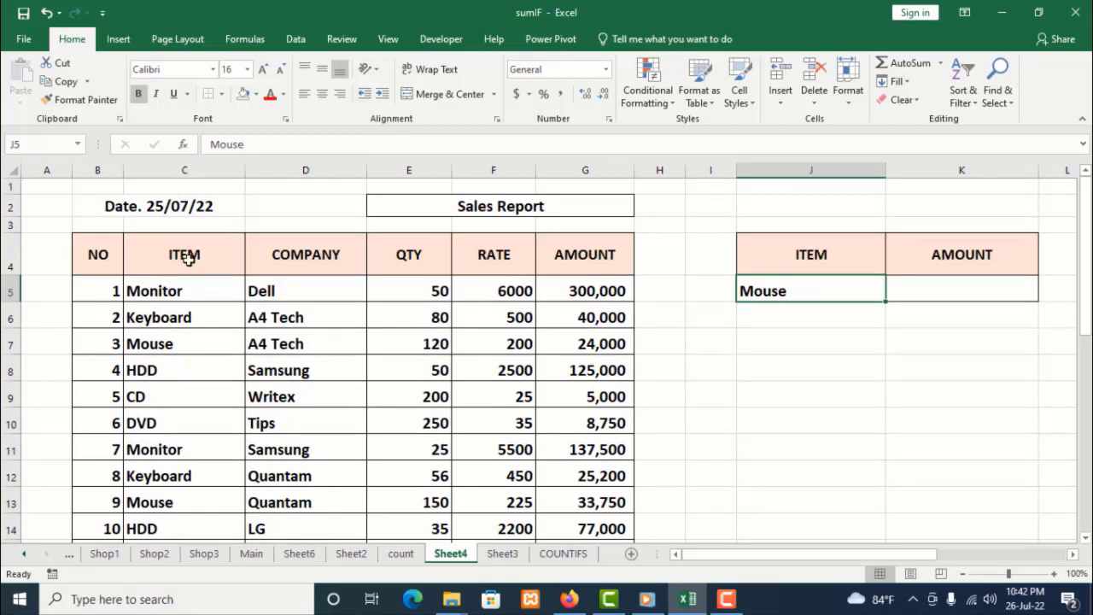
# Select column C and name it item
pyautogui.click(193, 173)
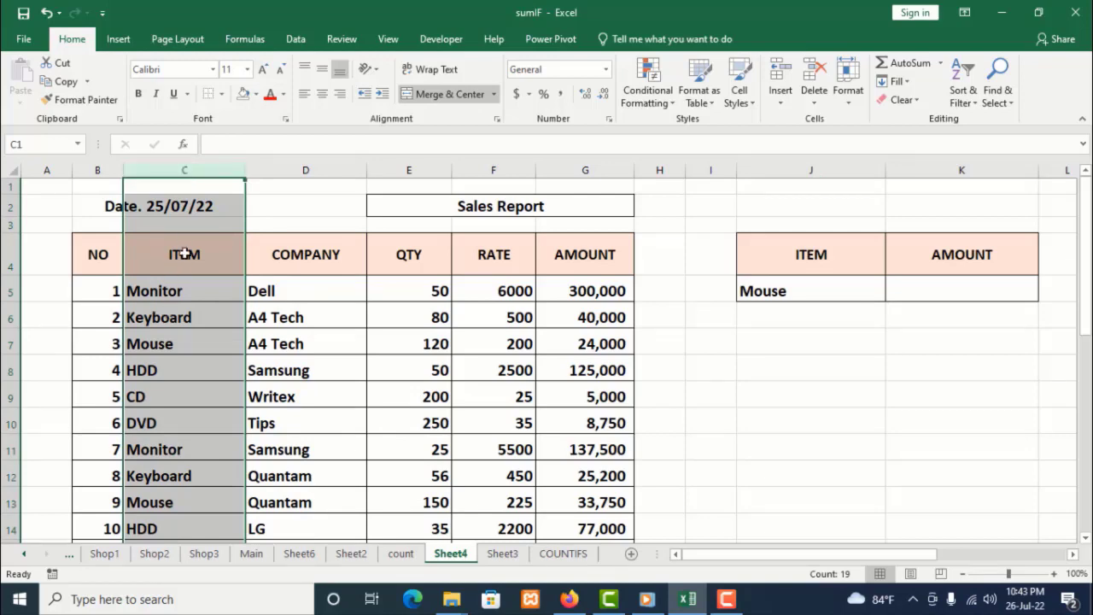
pyautogui.scroll(-17, 180, 397)
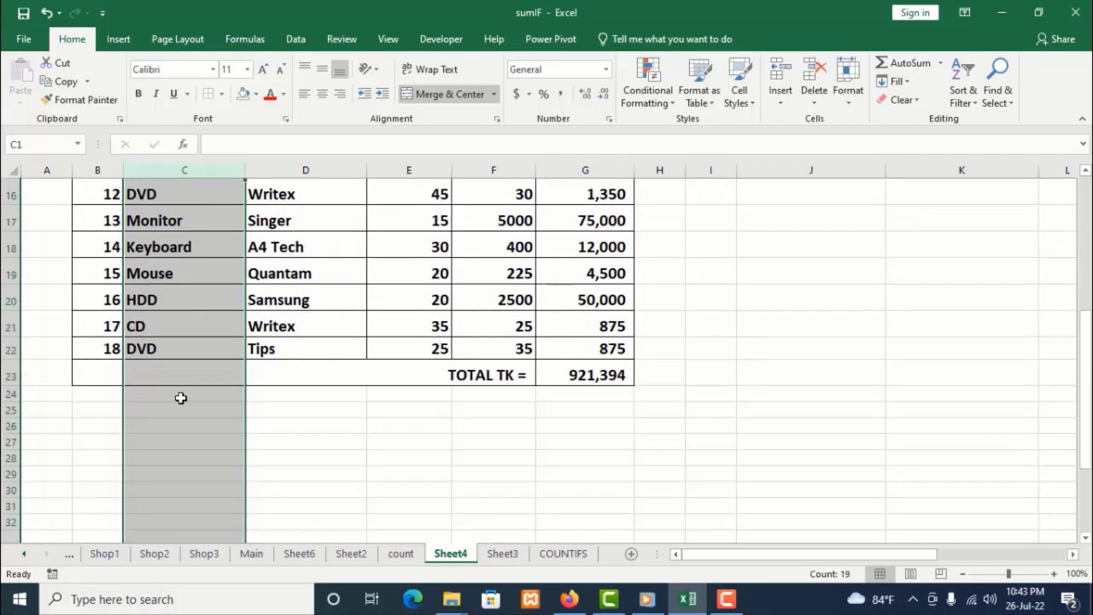
pyautogui.scroll(14, 180, 397)
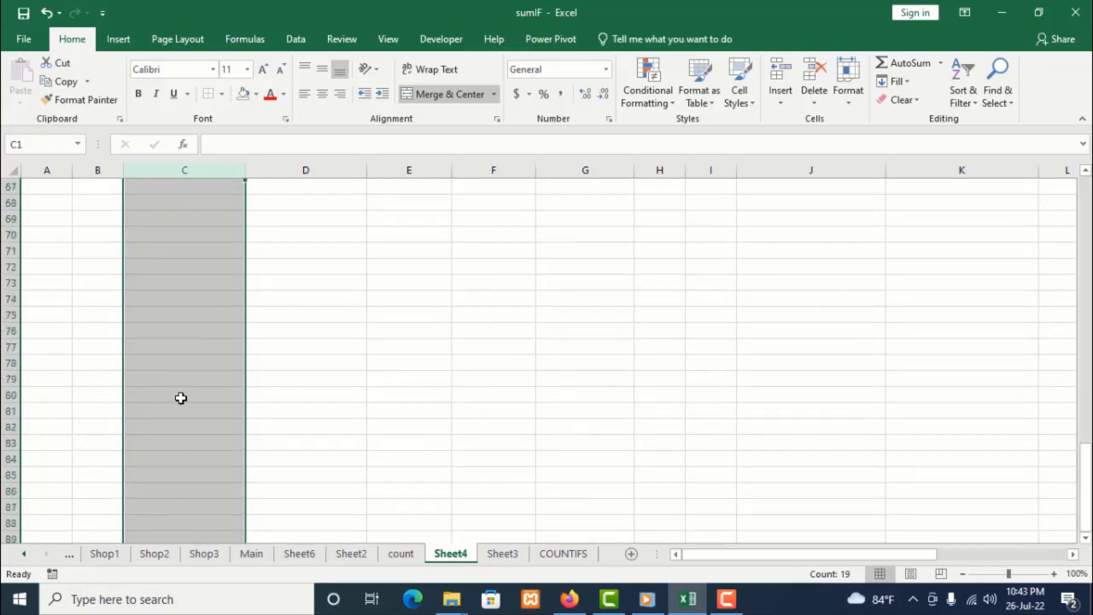
pyautogui.scroll(3, 180, 397)
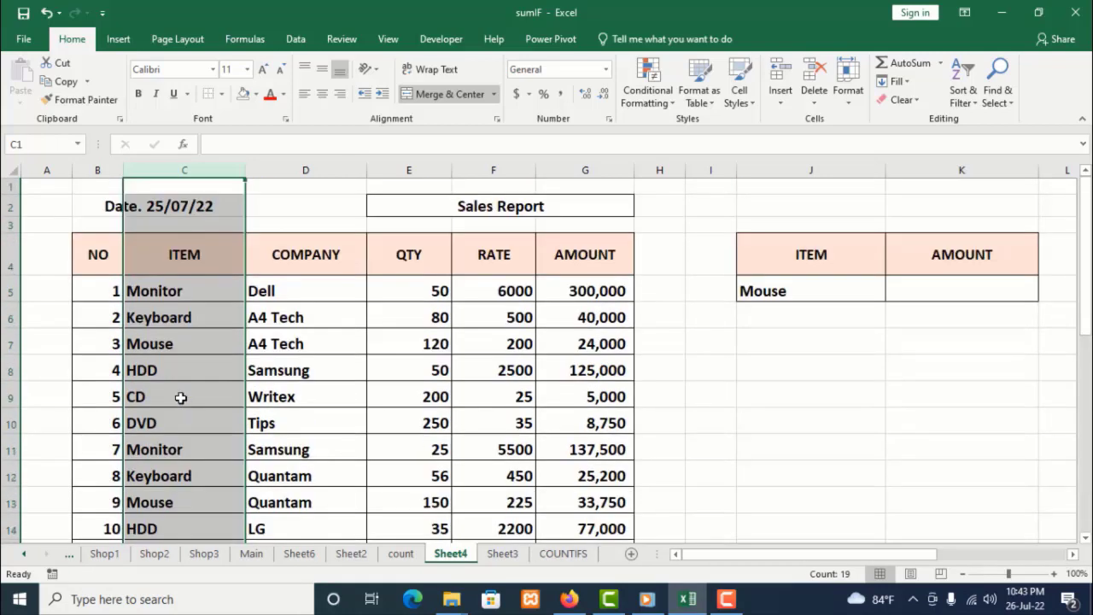
pyautogui.moveTo(183, 170); pyautogui.dragTo(184, 174)
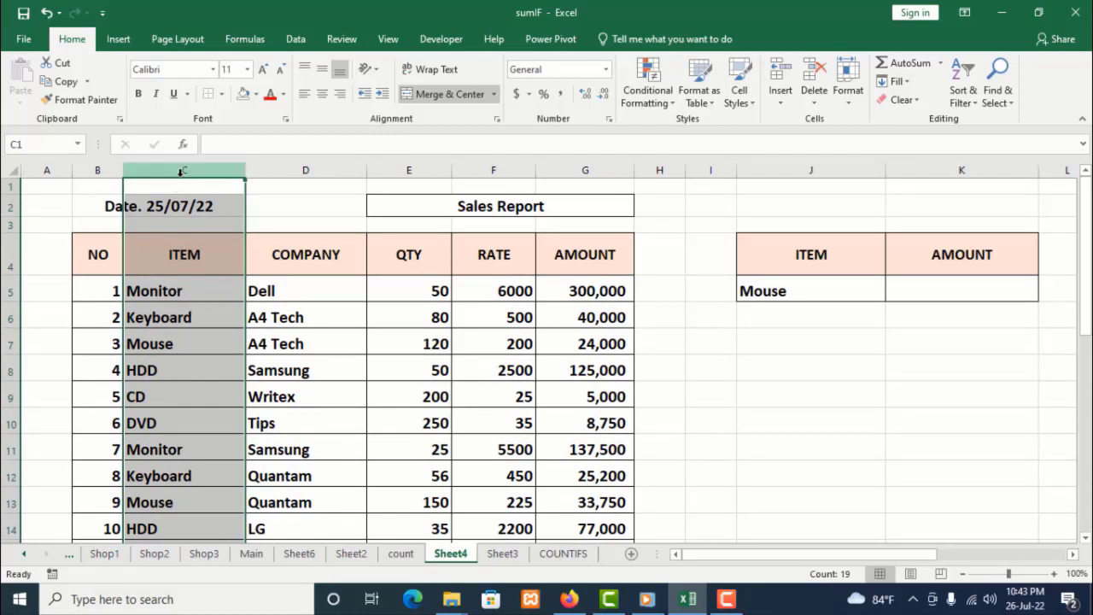
pyautogui.click(37, 144)
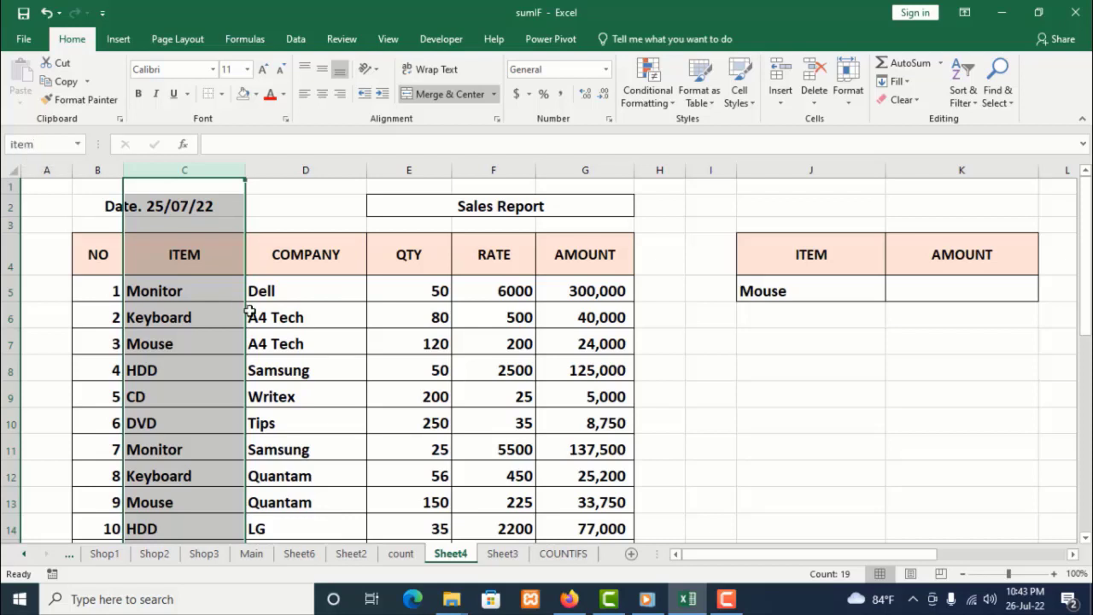
# Select column D and name it company
pyautogui.click(306, 171)
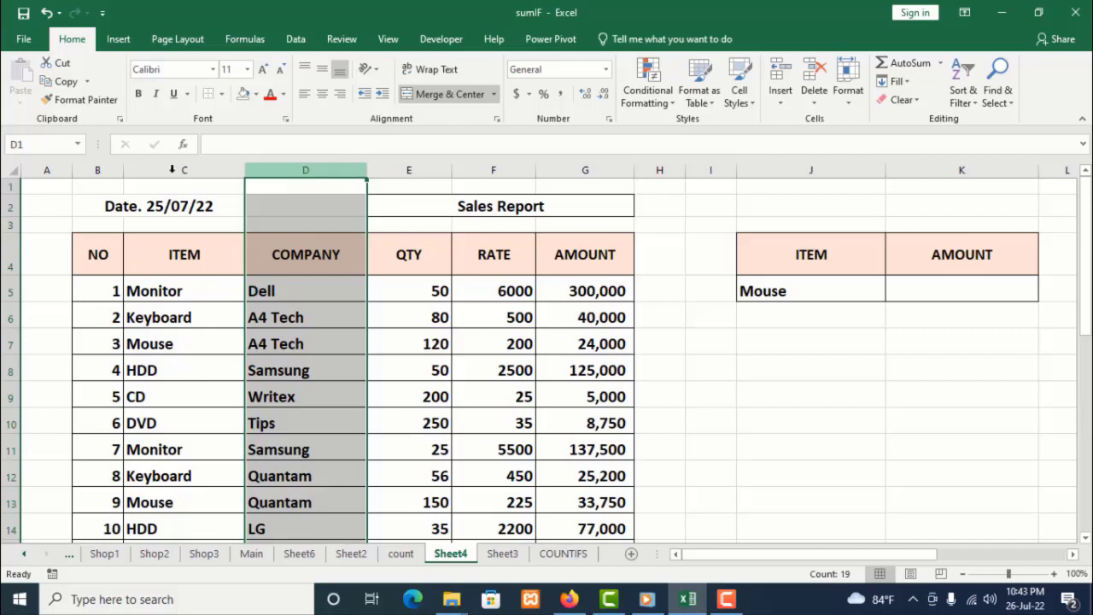
pyautogui.click(43, 140)
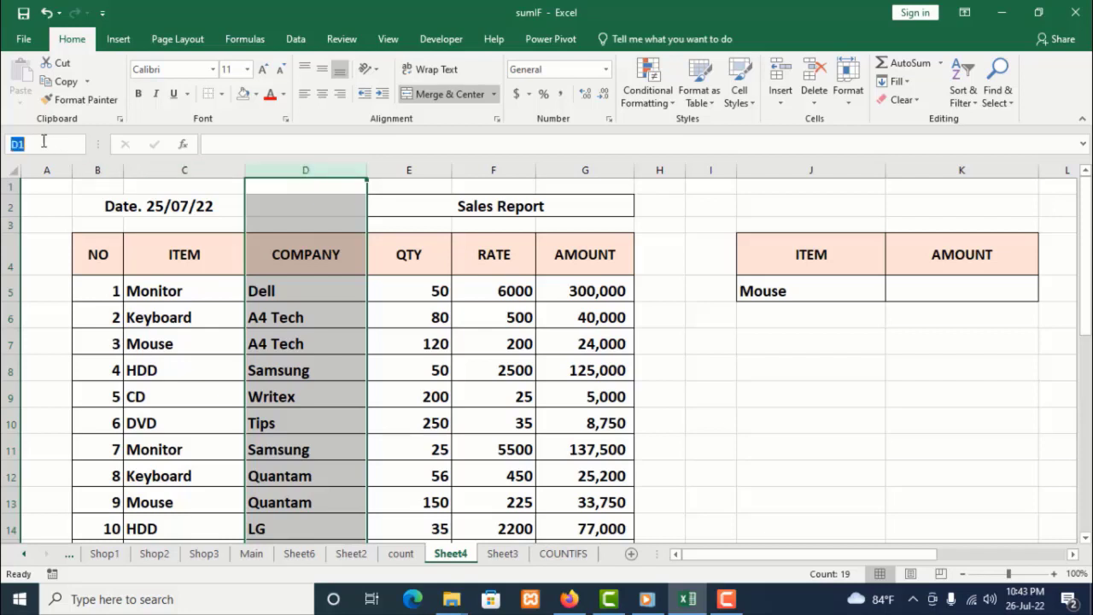
pyautogui.write('company')
pyautogui.press('Return')
# Select column G, the AMOUNT column, and give it a range name
pyautogui.click(579, 173)
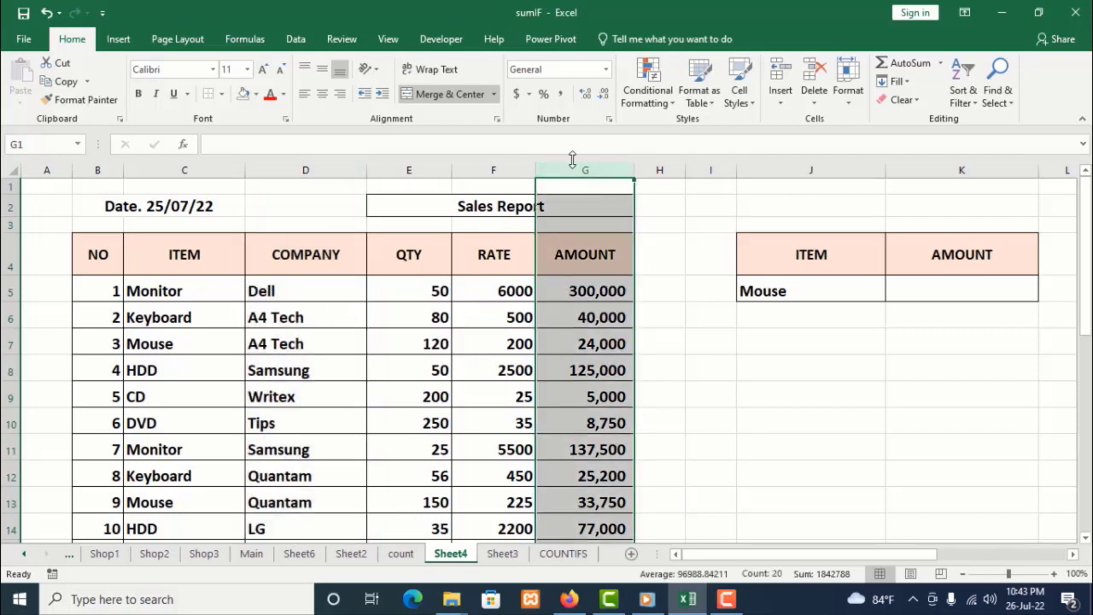
pyautogui.click(32, 143)
pyautogui.write('total')
pyautogui.press('Return')
pyautogui.click(721, 384)
pyautogui.scroll(-1, 721, 384)
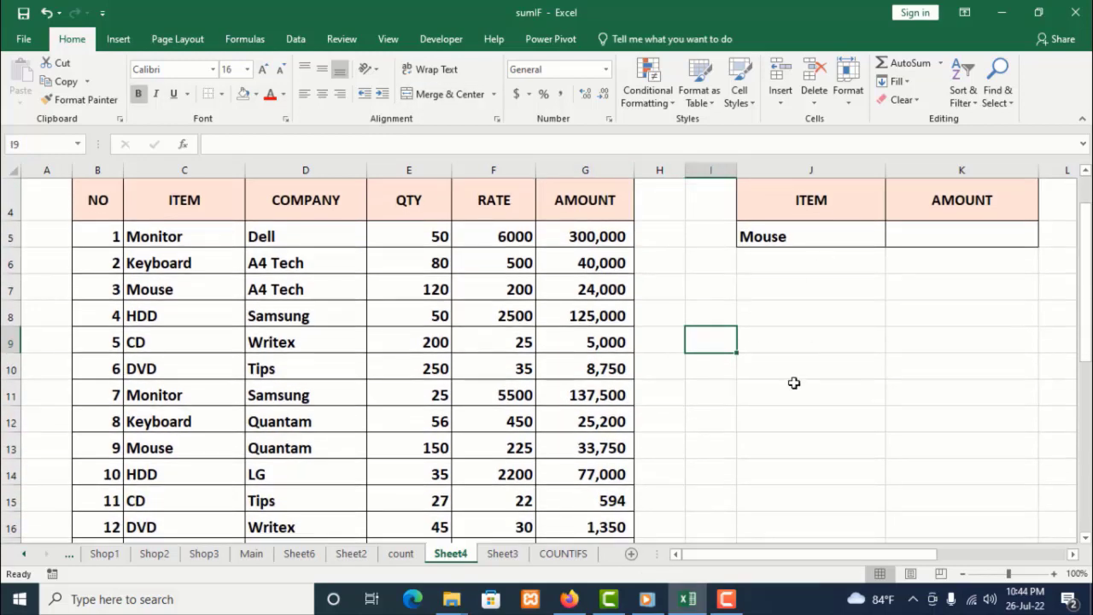
pyautogui.scroll(1, 793, 383)
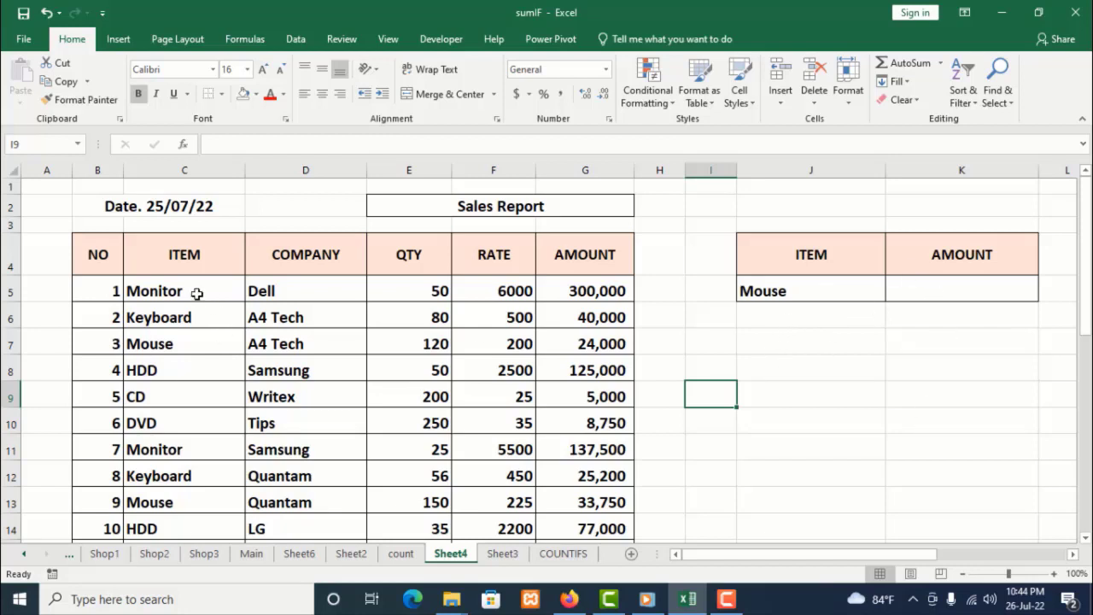
# Copy the item names from C5:C22 and paste them into the summary ITEM column starting at J5
pyautogui.moveTo(196, 293); pyautogui.dragTo(179, 483)
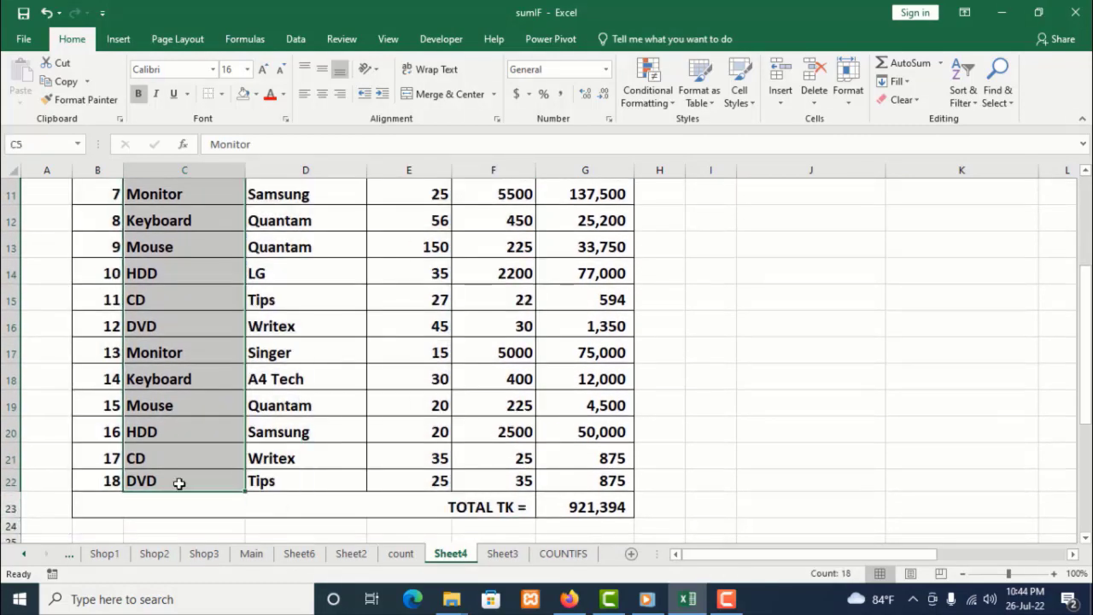
pyautogui.scroll(4, 178, 483)
pyautogui.rightClick(176, 416)
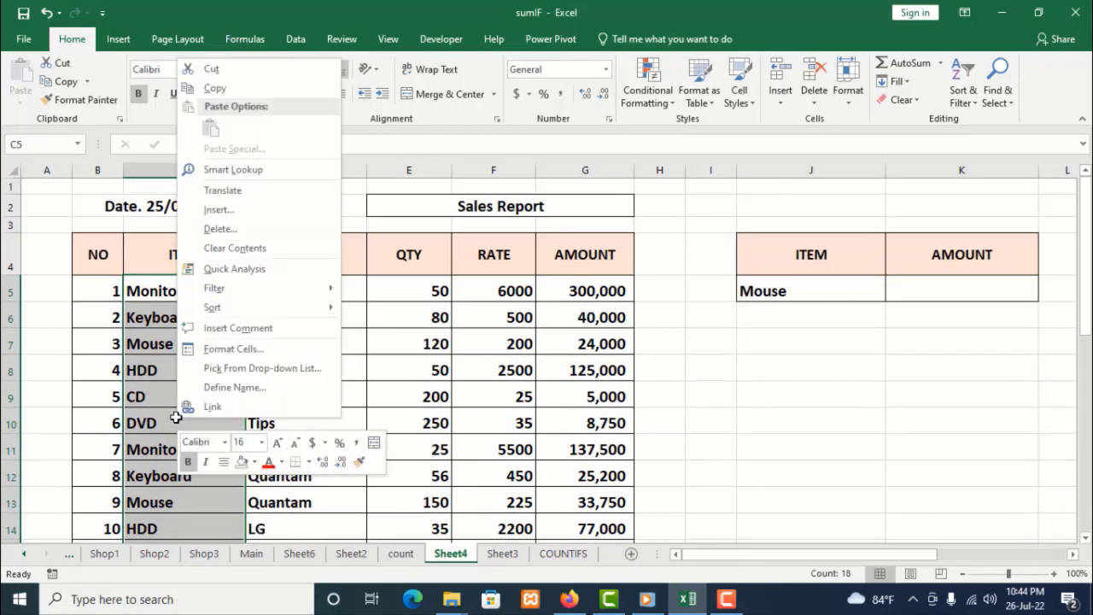
pyautogui.click(236, 89)
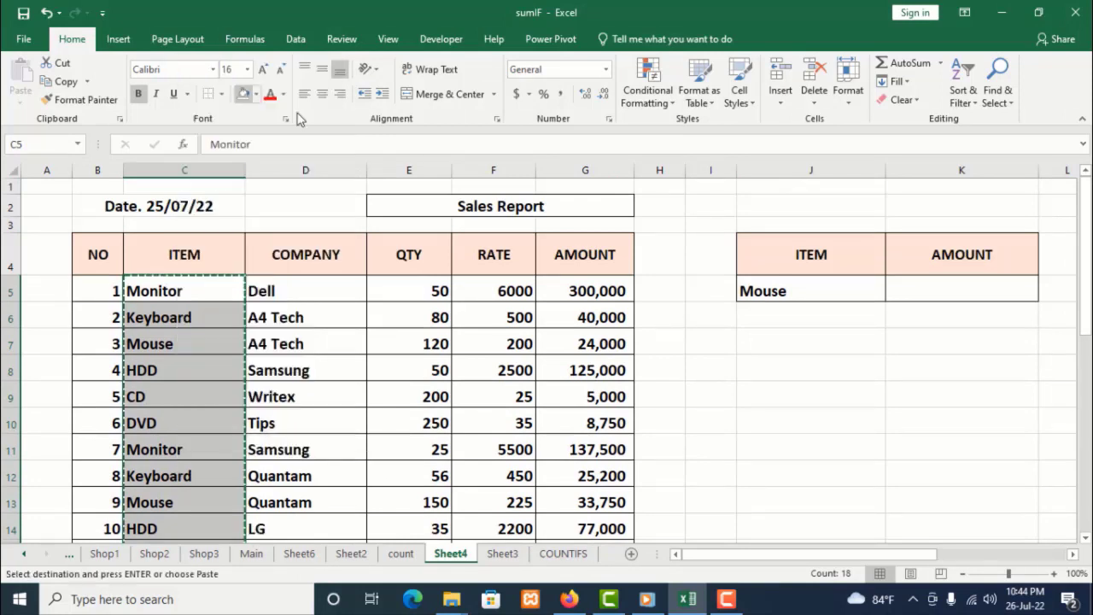
pyautogui.click(780, 292)
pyautogui.rightClick(781, 294)
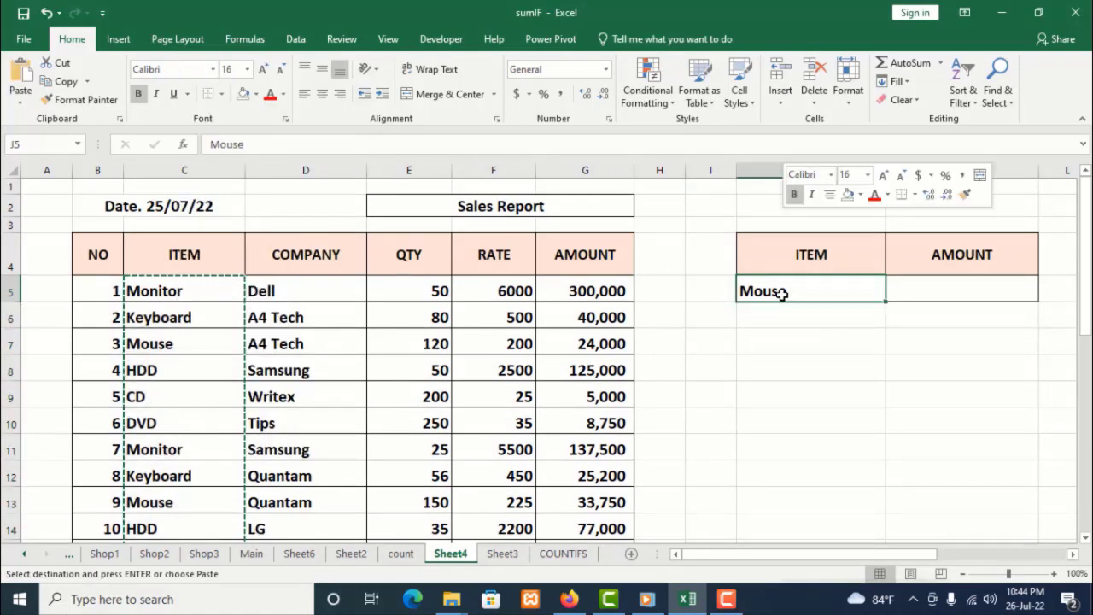
pyautogui.click(814, 289)
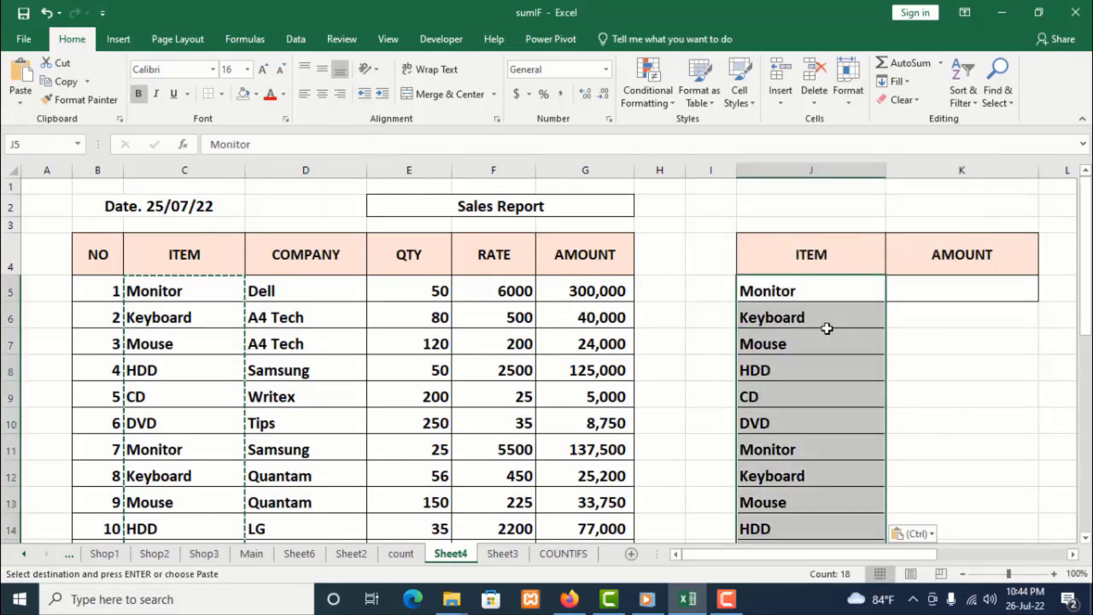
# Remove duplicate entries from the pasted item list, checking only the ITEM column
pyautogui.click(296, 41)
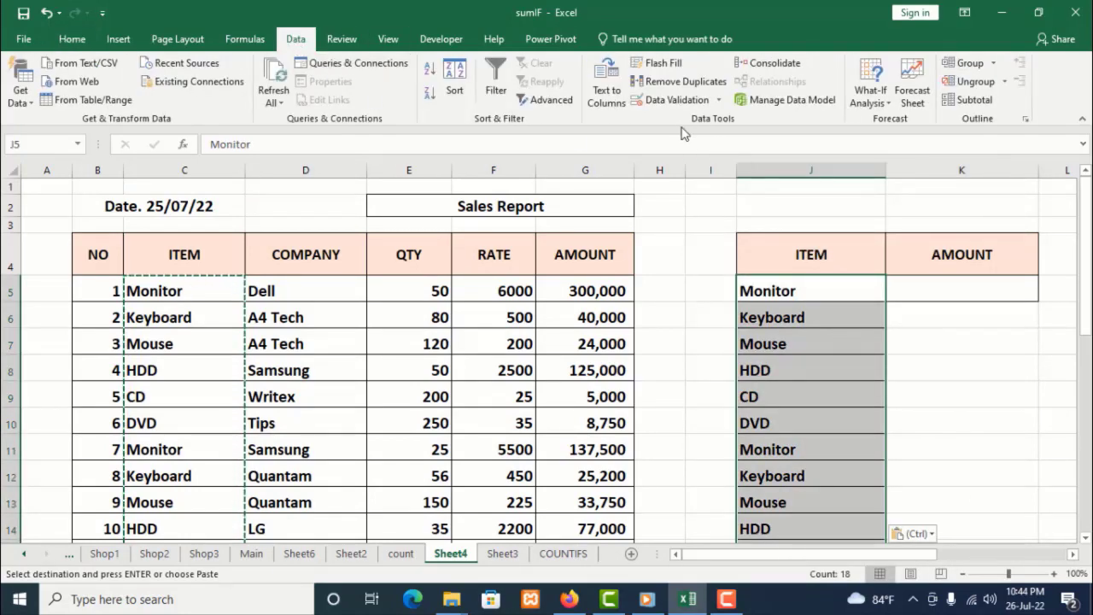
pyautogui.click(676, 82)
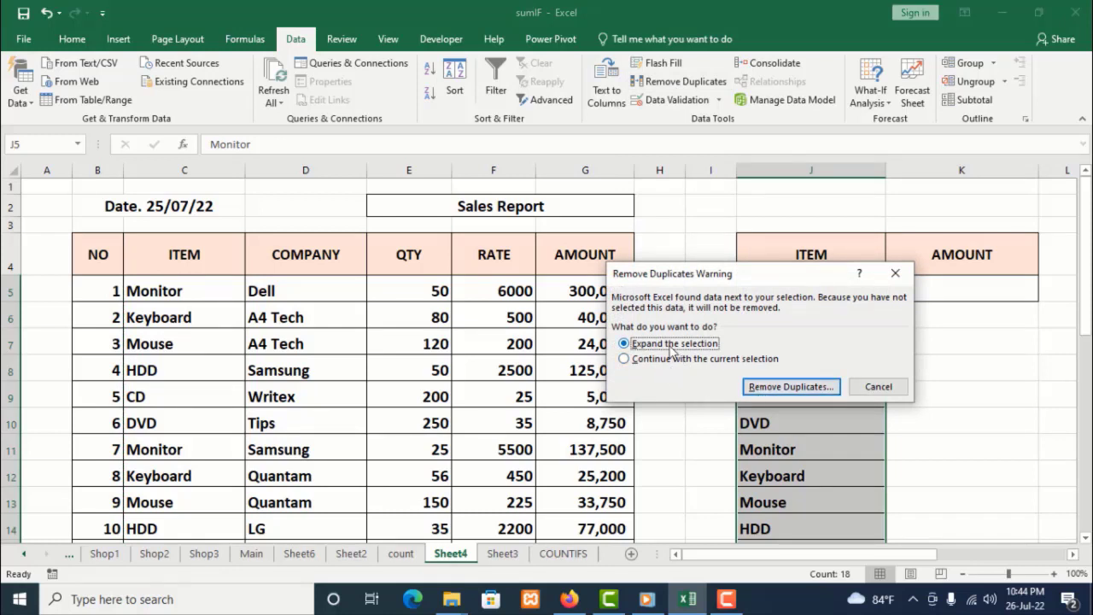
pyautogui.click(791, 387)
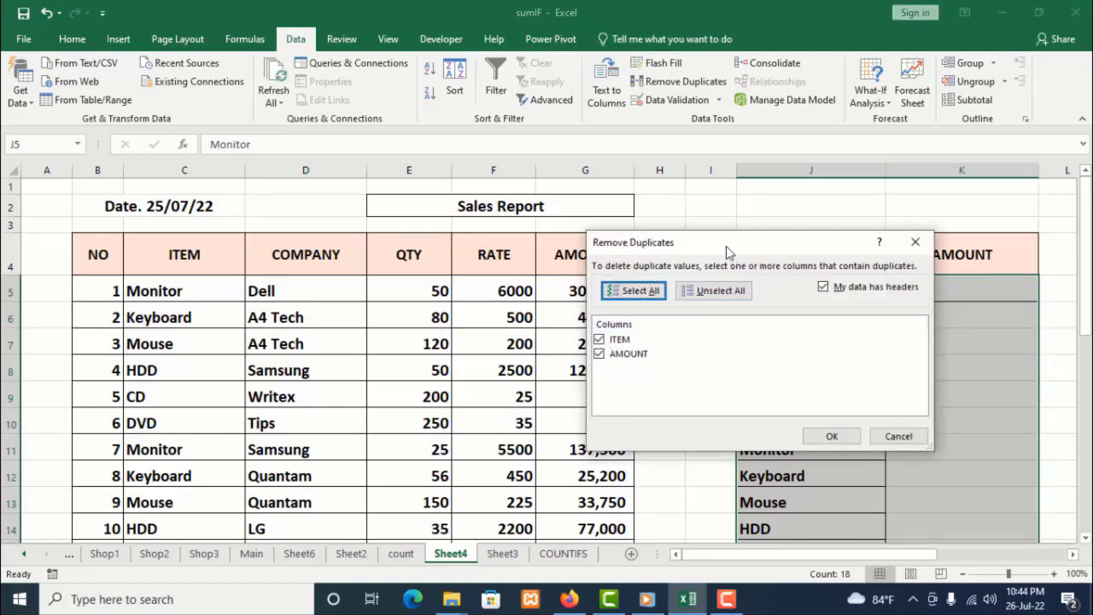
pyautogui.moveTo(732, 246); pyautogui.dragTo(742, 273)
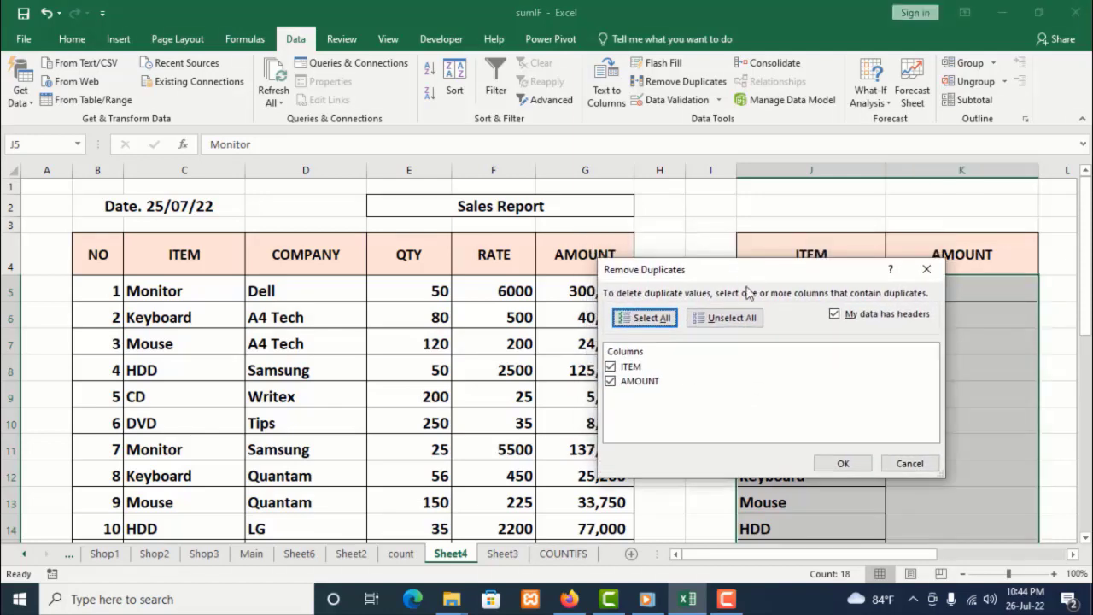
pyautogui.click(610, 381)
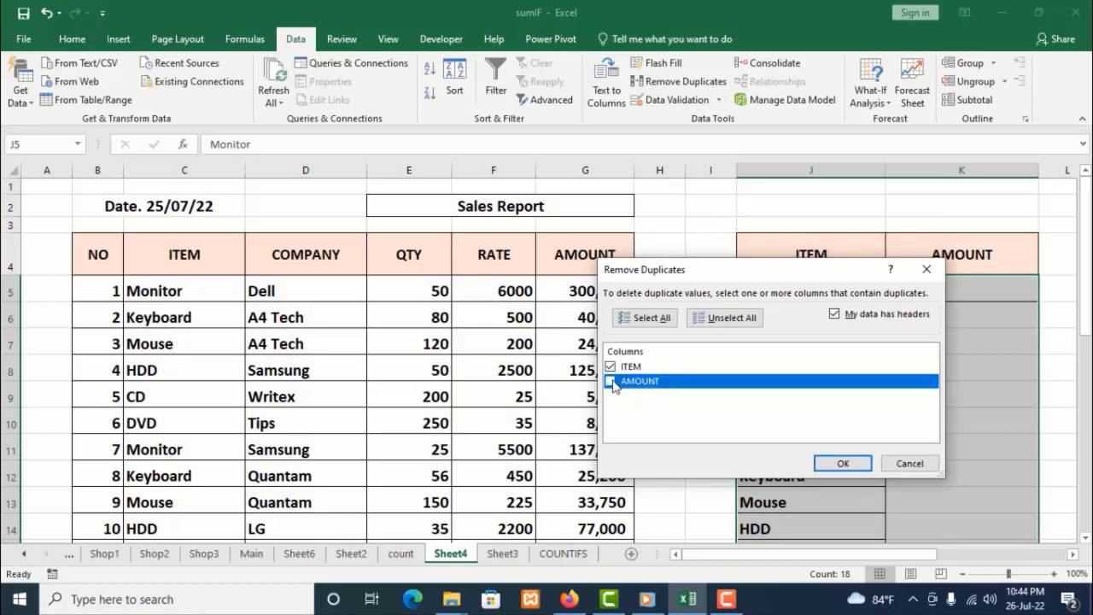
pyautogui.click(635, 368)
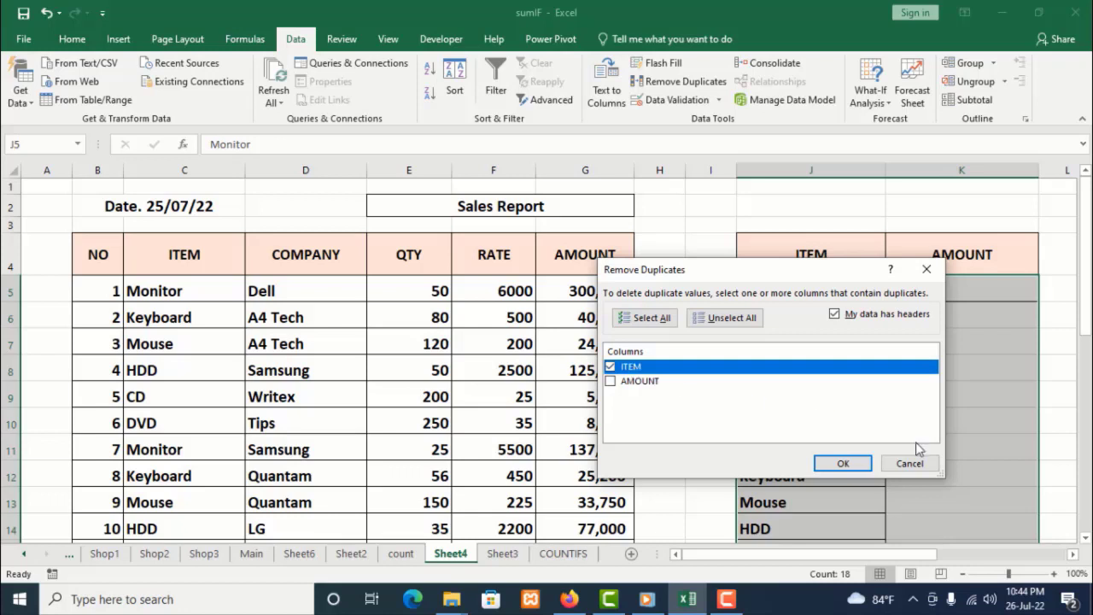
pyautogui.click(839, 462)
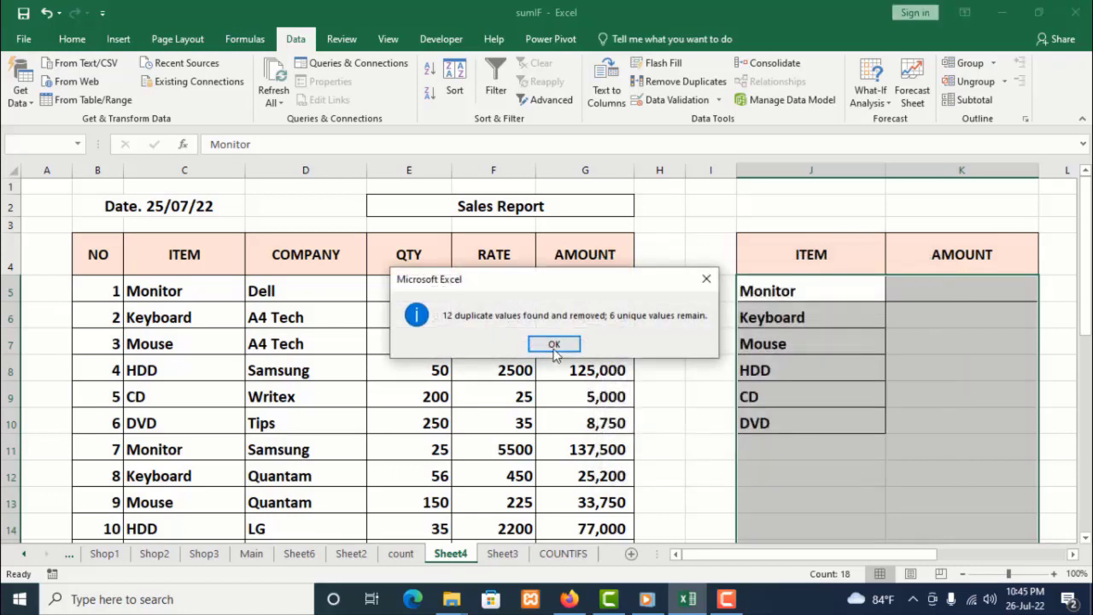
pyautogui.click(554, 346)
# In K5, start a SUMIF formula that uses the item named range as its range argument
pyautogui.click(767, 400)
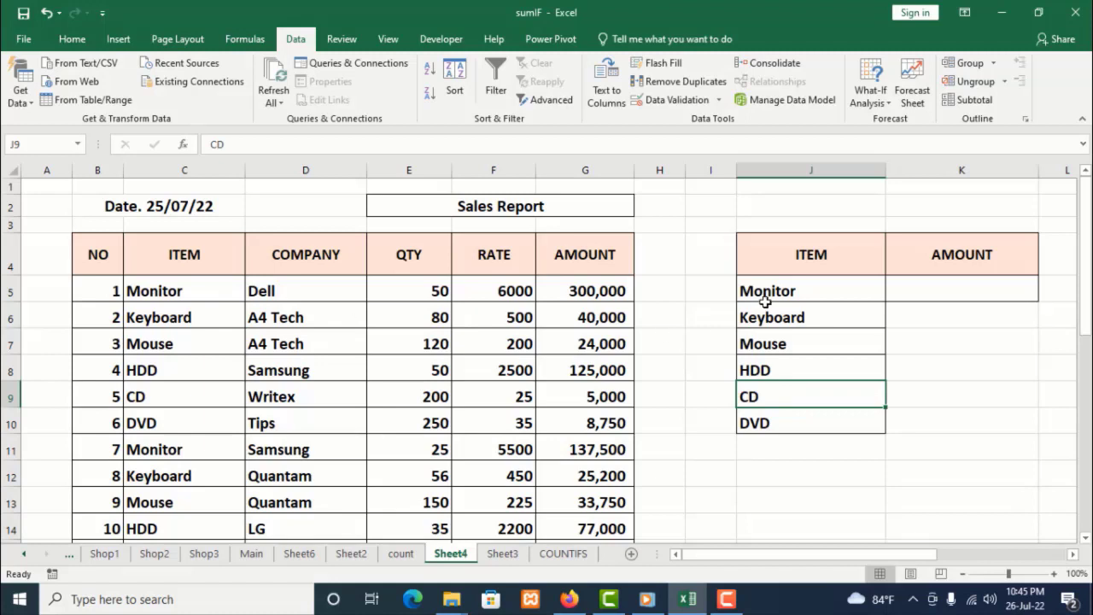
pyautogui.moveTo(812, 288); pyautogui.dragTo(793, 412)
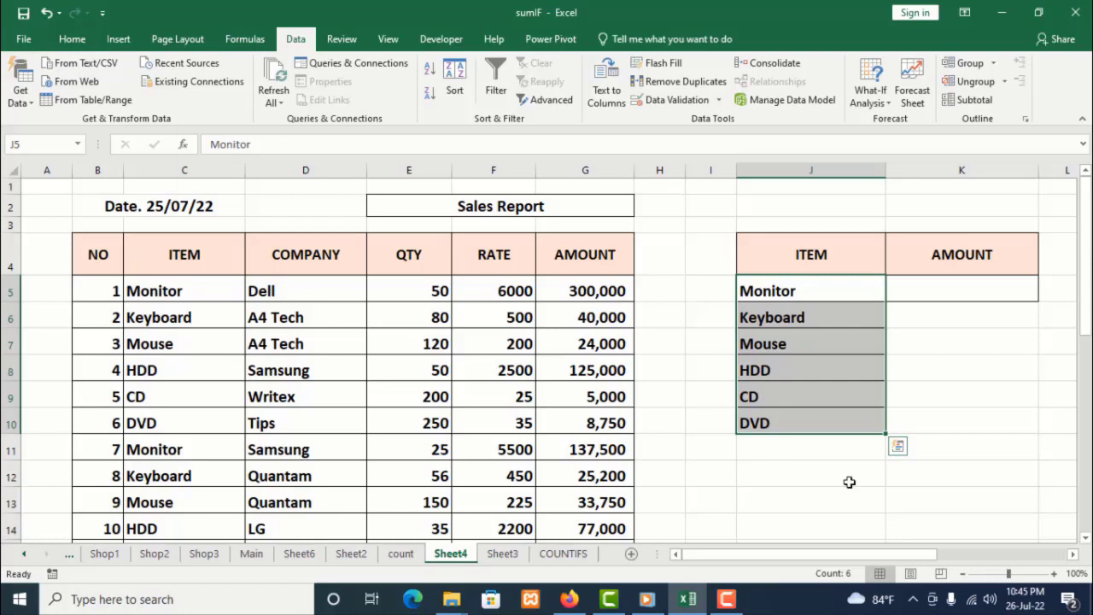
pyautogui.moveTo(934, 555); pyautogui.dragTo(989, 553)
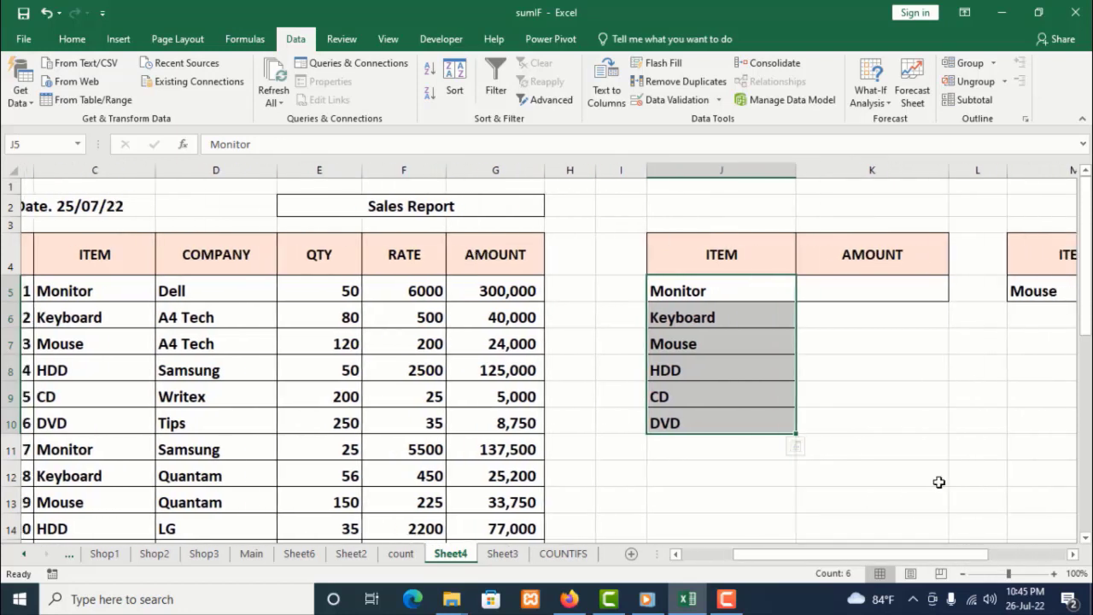
pyautogui.click(851, 282)
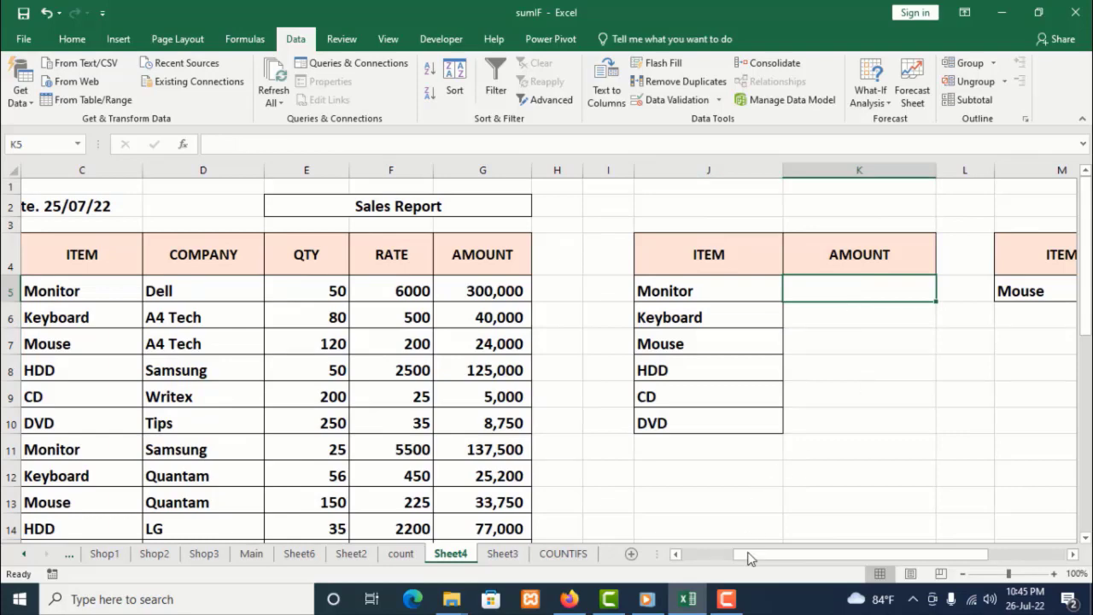
pyautogui.moveTo(749, 557)
pyautogui.mouseDown()
pyautogui.moveTo(702, 564)
pyautogui.moveTo(749, 562)
pyautogui.mouseUp()
pyautogui.write('=')
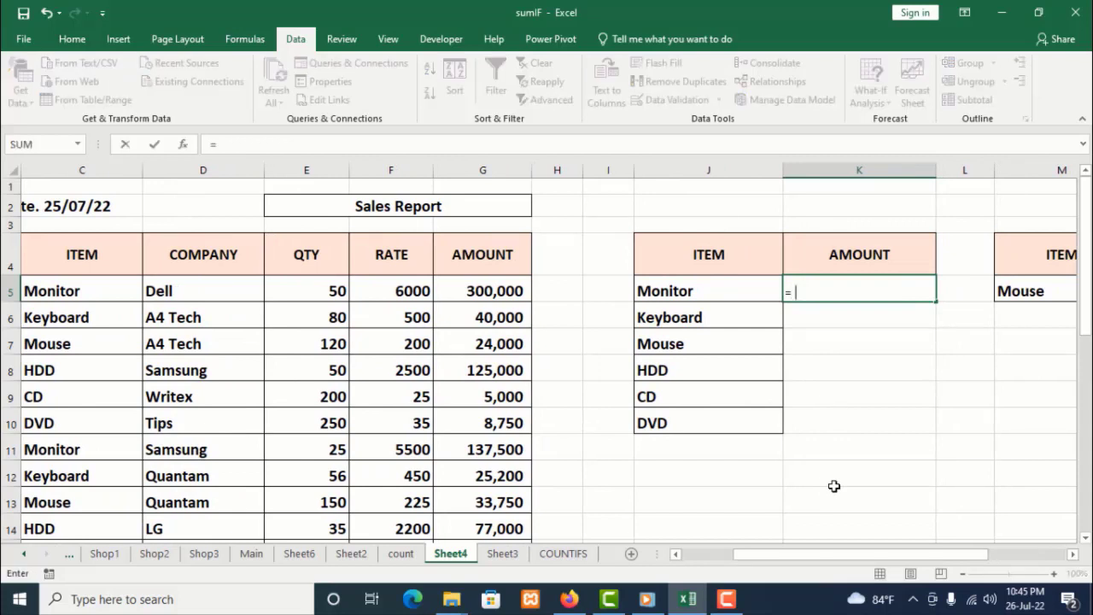
pyautogui.write('sum')
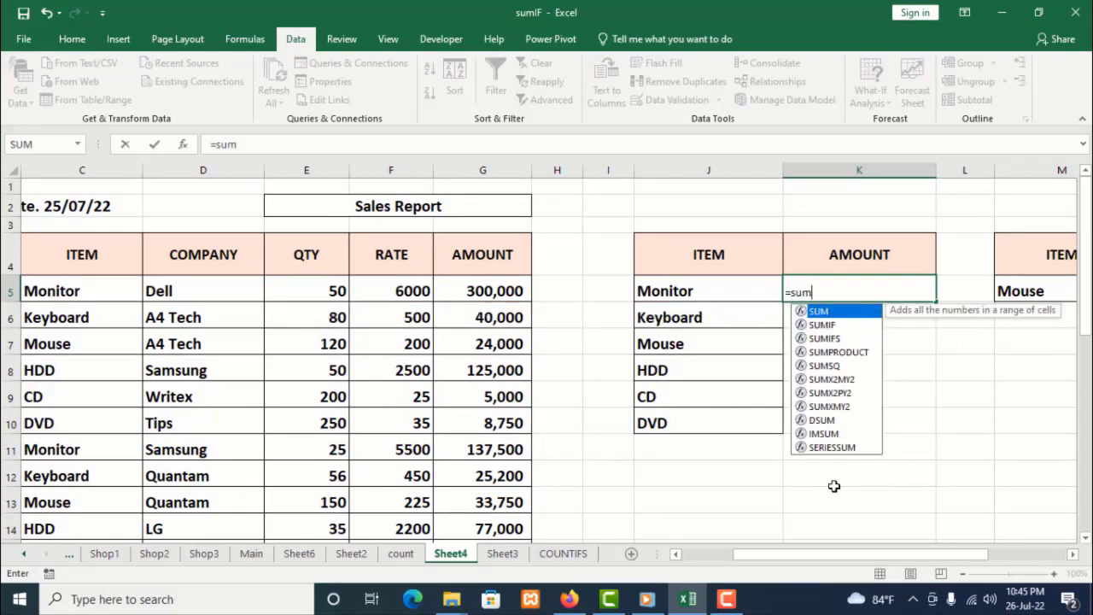
pyautogui.doubleClick(823, 326)
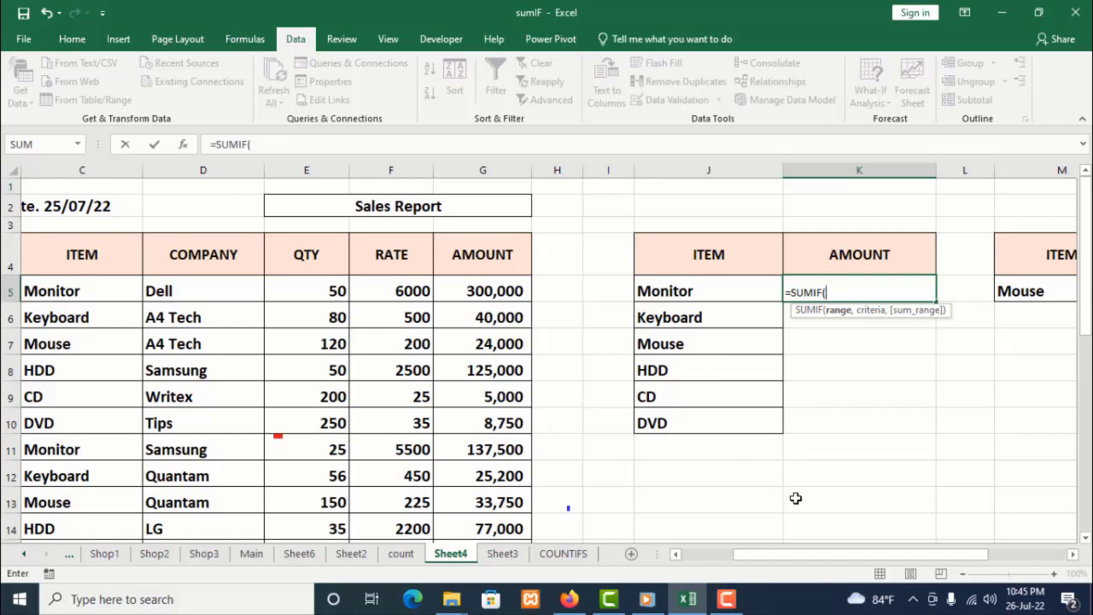
pyautogui.write('i')
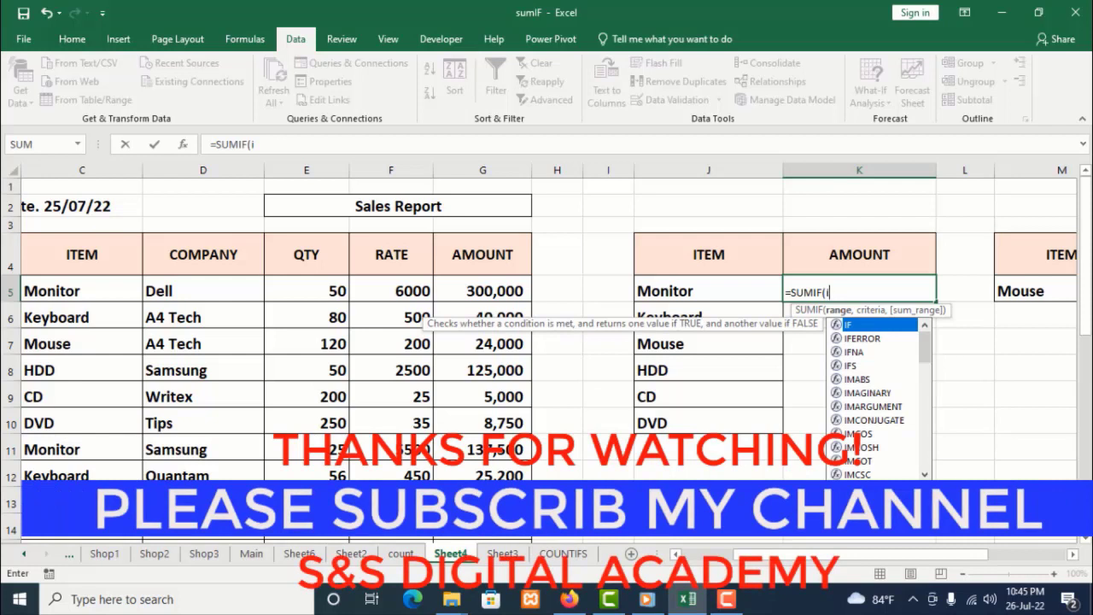
pyautogui.write('te')
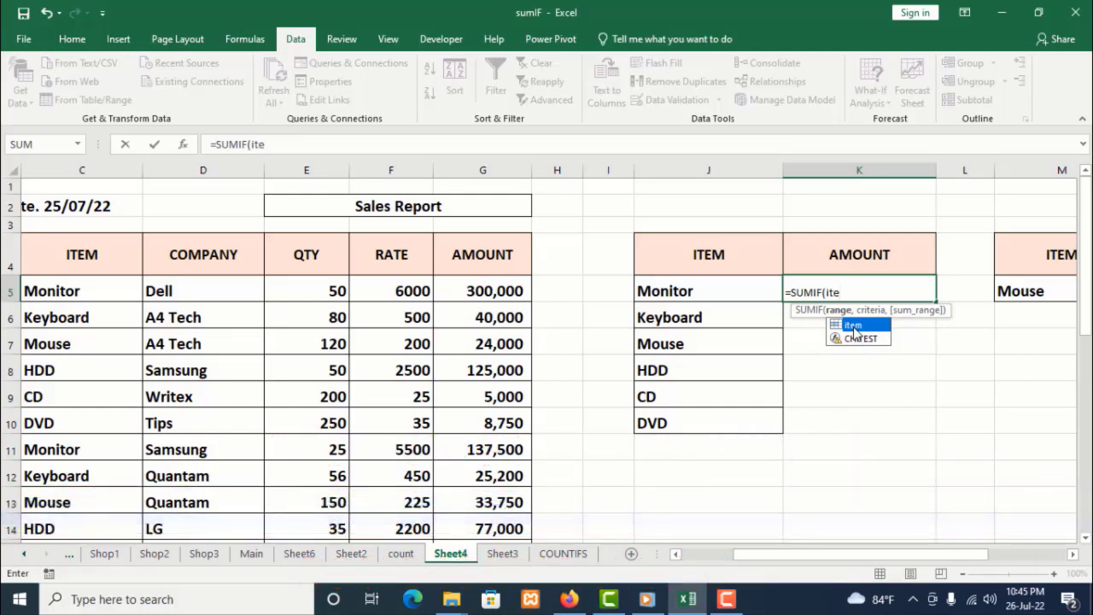
pyautogui.write('m')
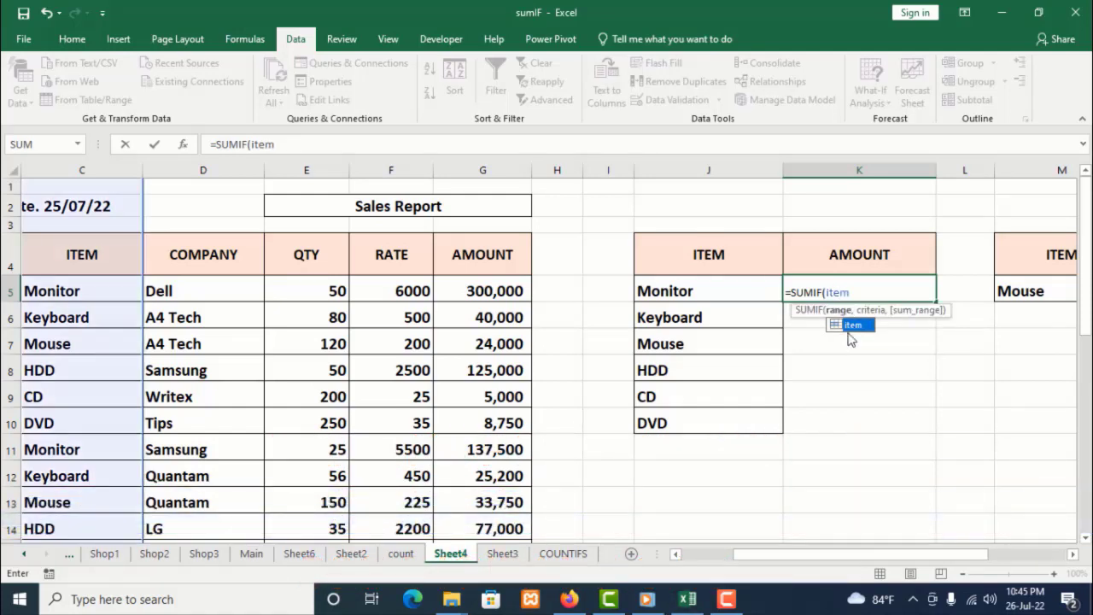
pyautogui.click(857, 291)
pyautogui.write(',')
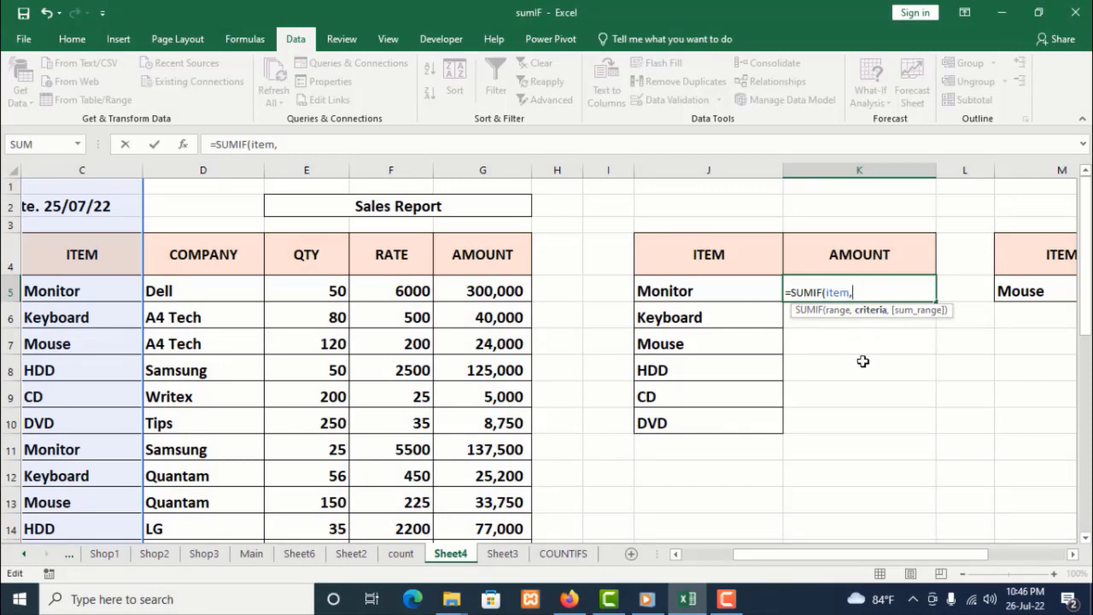
# Complete the formula as =SUMIF(item,J5,total), with J5 as criteria and the total range as sum range
pyautogui.click(700, 289)
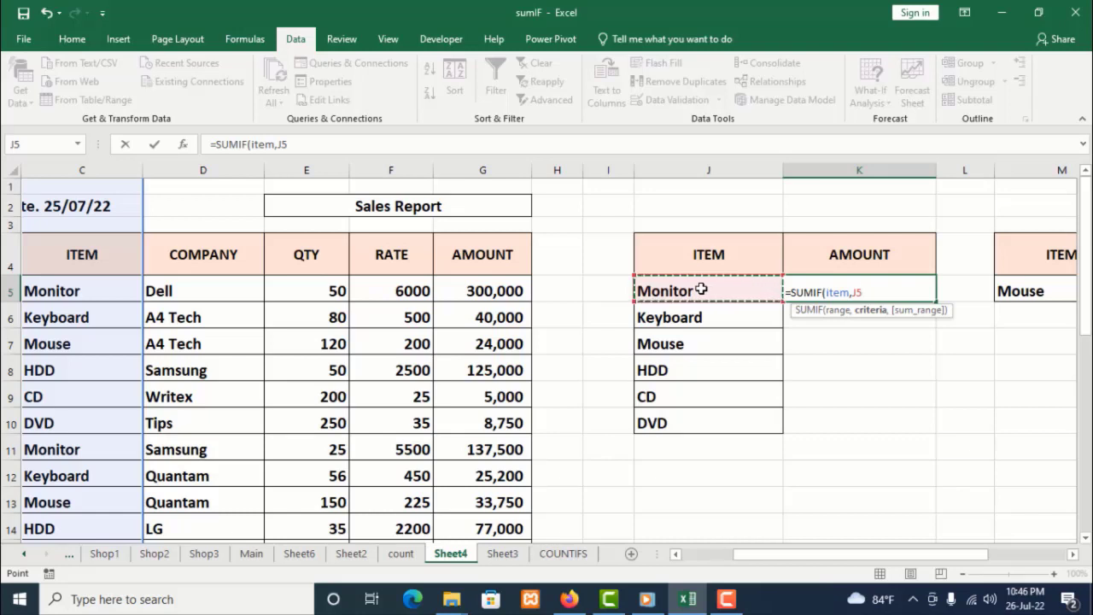
pyautogui.write(',')
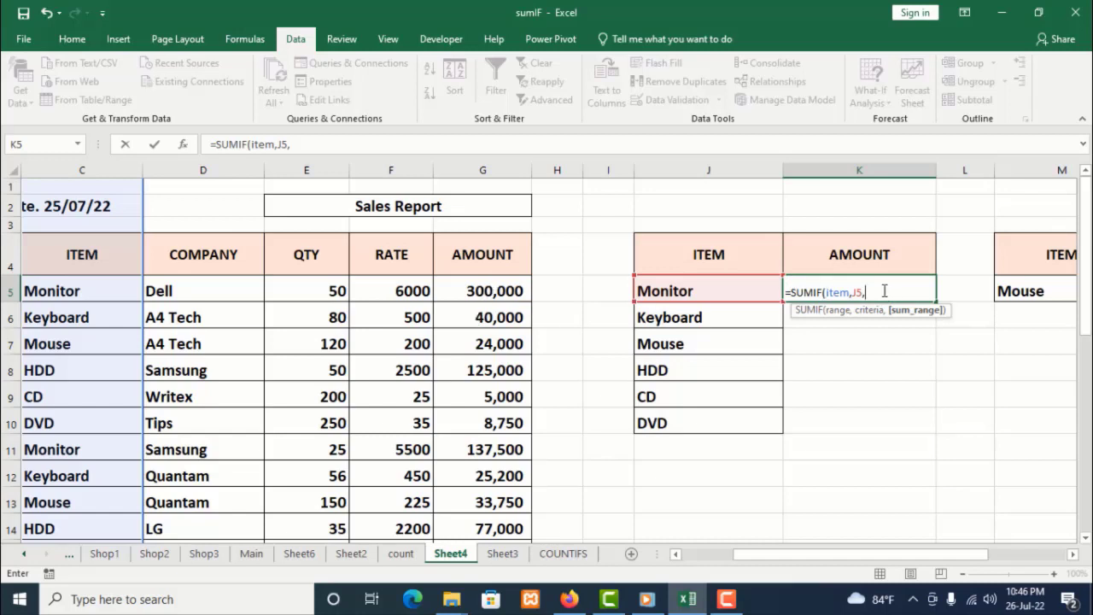
pyautogui.write('t')
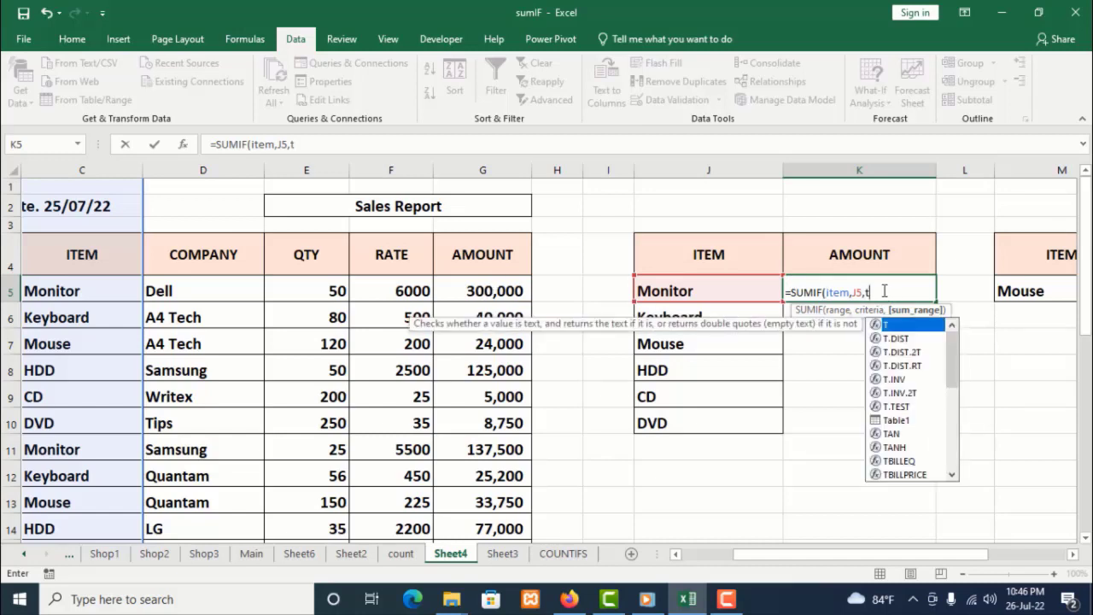
pyautogui.write('o')
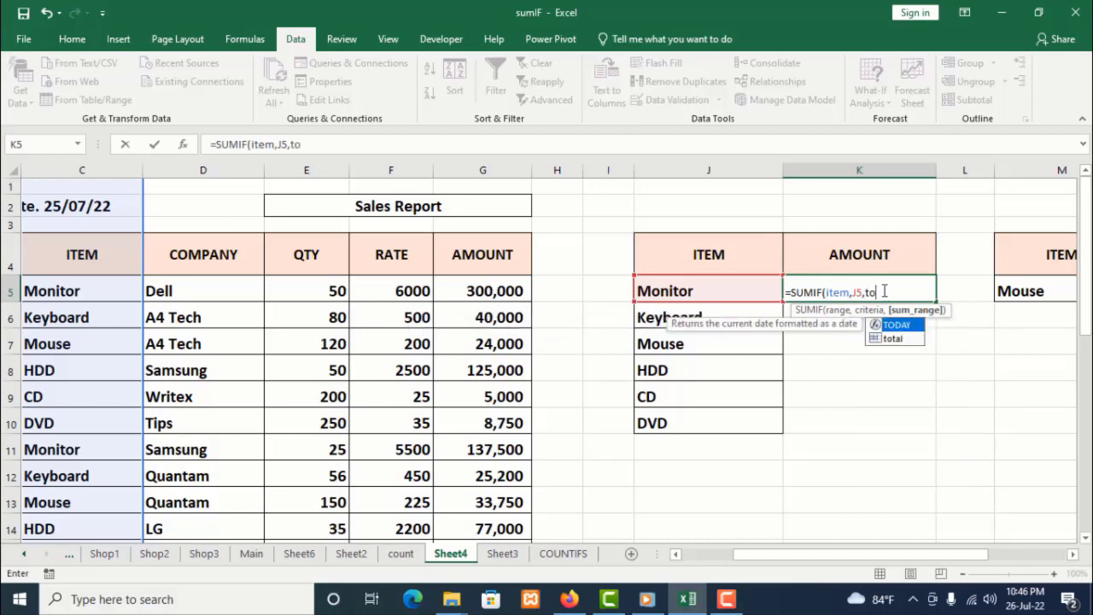
pyautogui.doubleClick(893, 340)
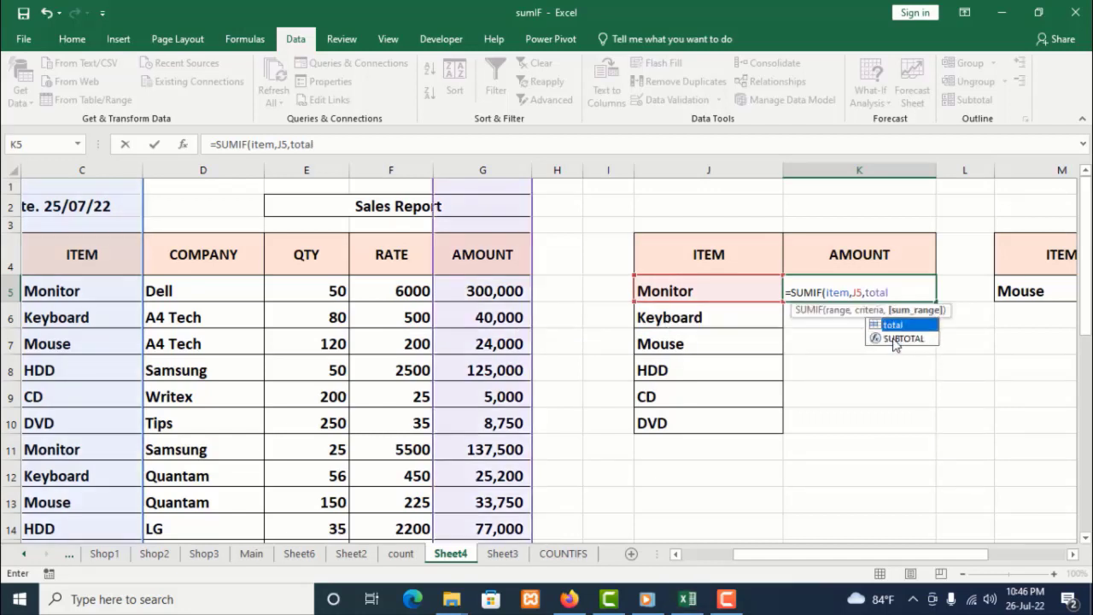
pyautogui.click(897, 286)
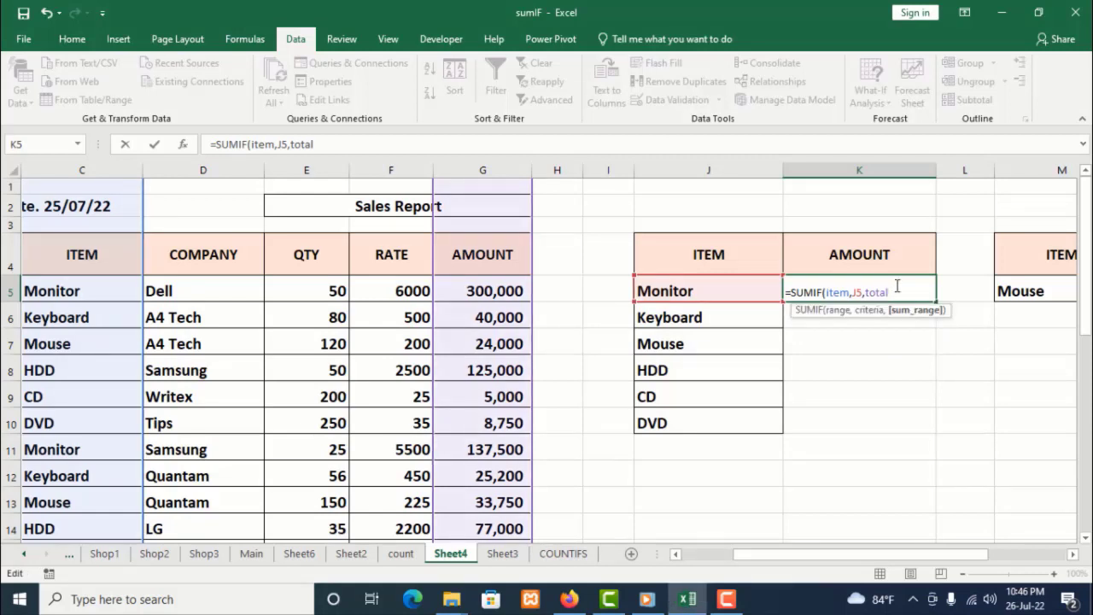
pyautogui.write(')')
pyautogui.press('Return')
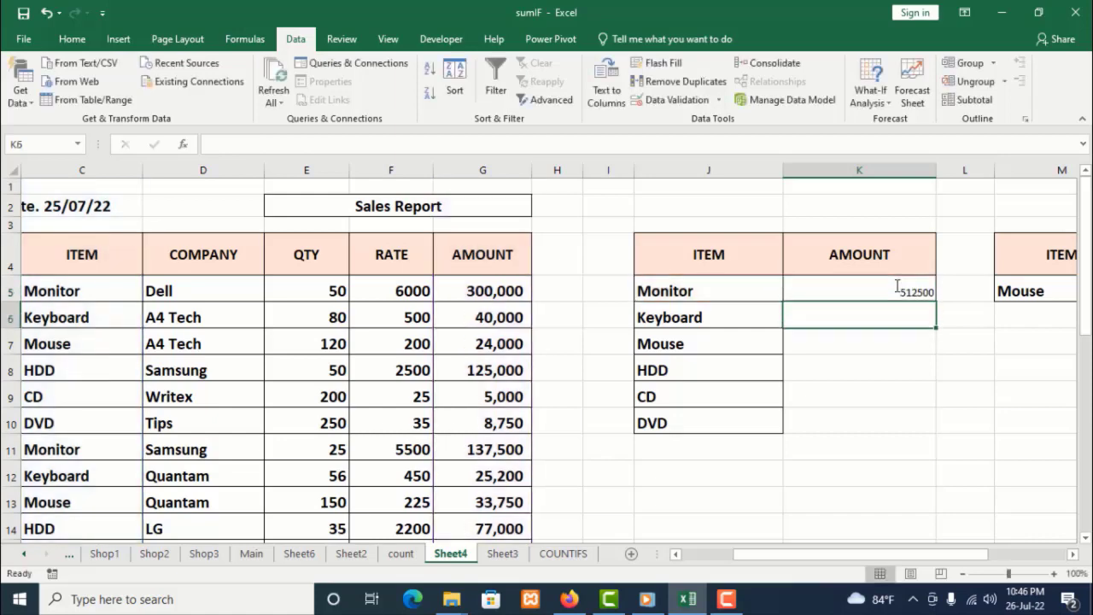
# Make the K5 amount bold
pyautogui.click(896, 288)
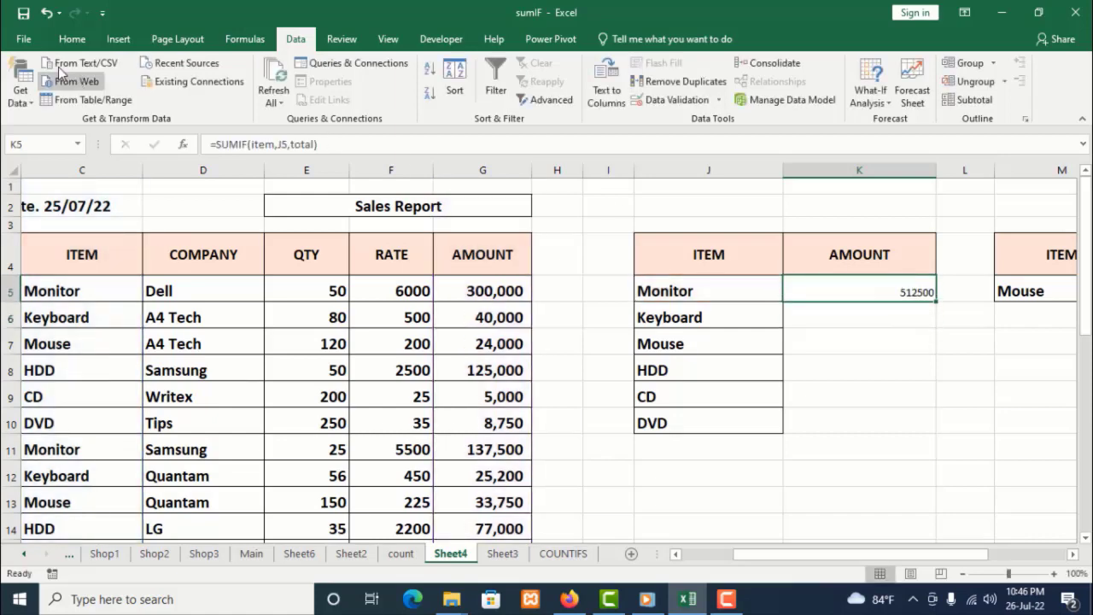
pyautogui.click(69, 40)
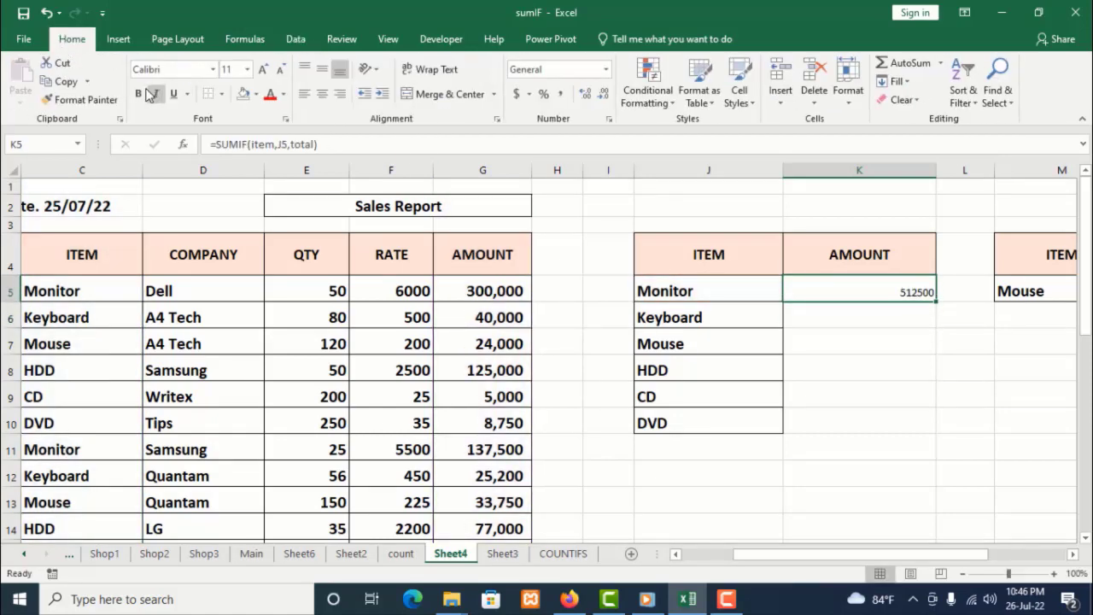
pyautogui.click(140, 94)
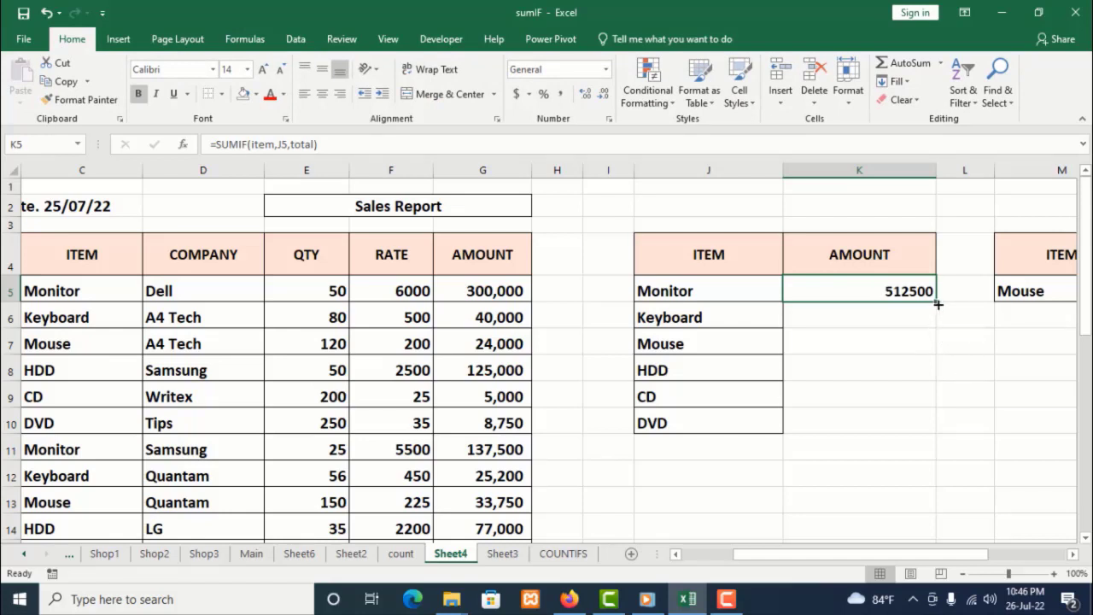
# Fill the SUMIF formula from K5 down through K10 for the remaining items
pyautogui.moveTo(938, 304); pyautogui.dragTo(945, 433)
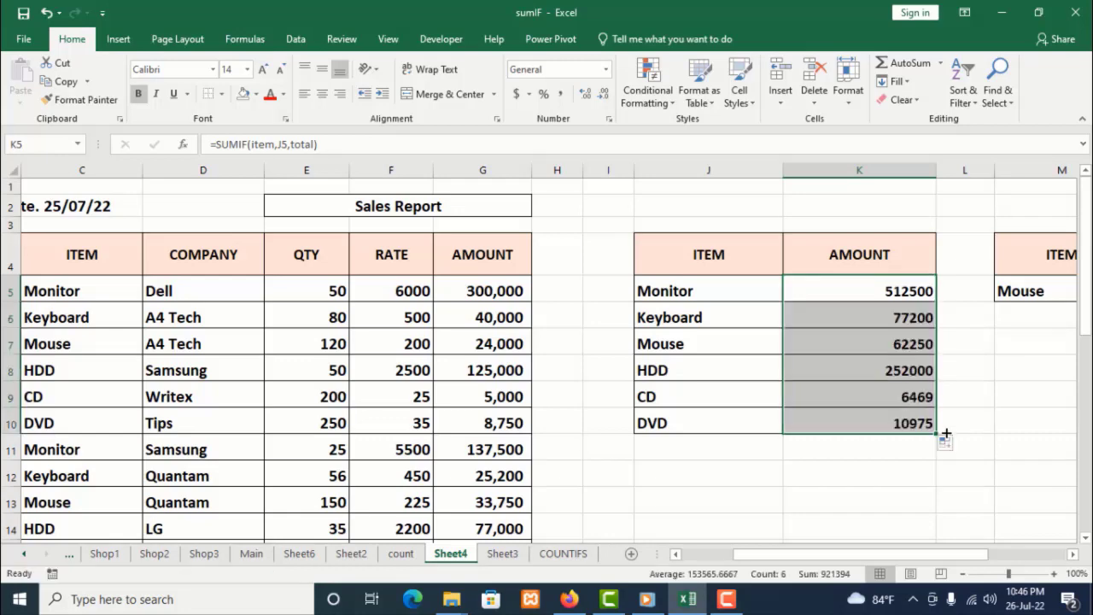
pyautogui.click(895, 470)
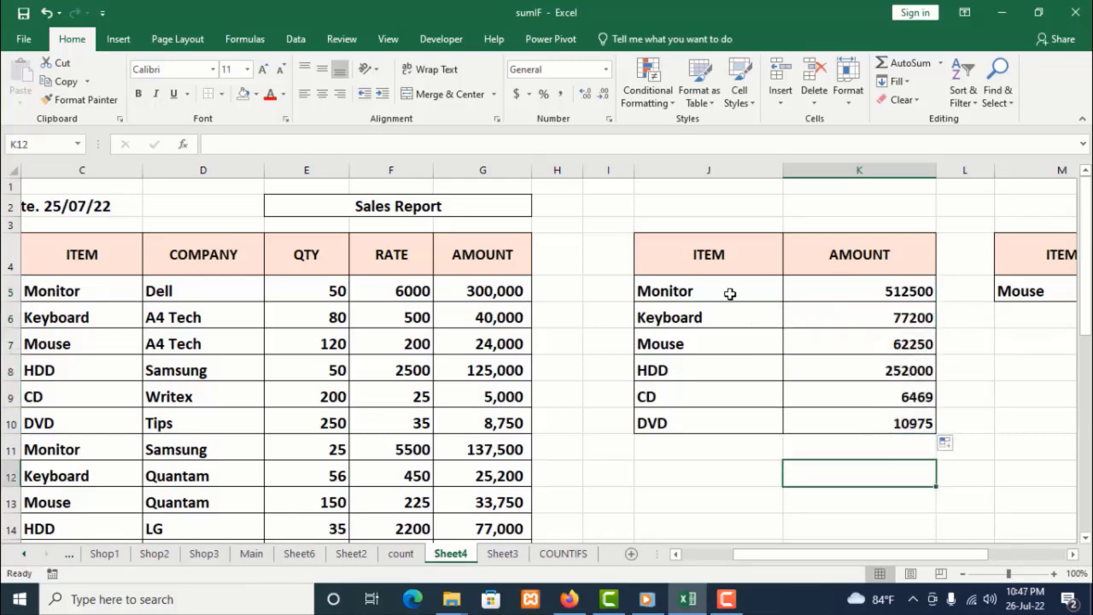
pyautogui.scroll(-1, 730, 293)
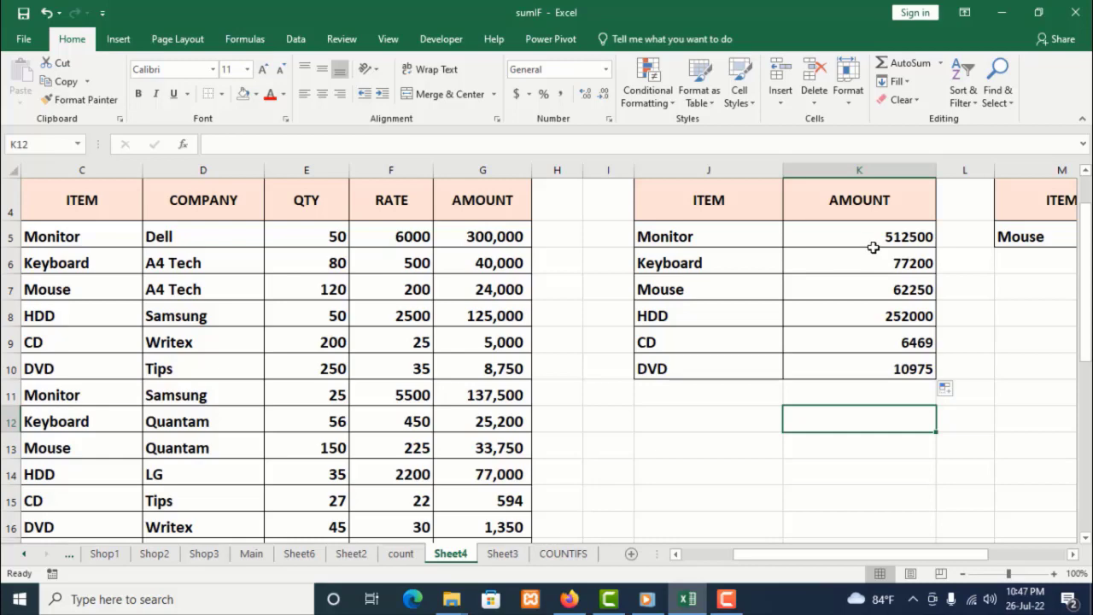
pyautogui.scroll(-2, 299, 301)
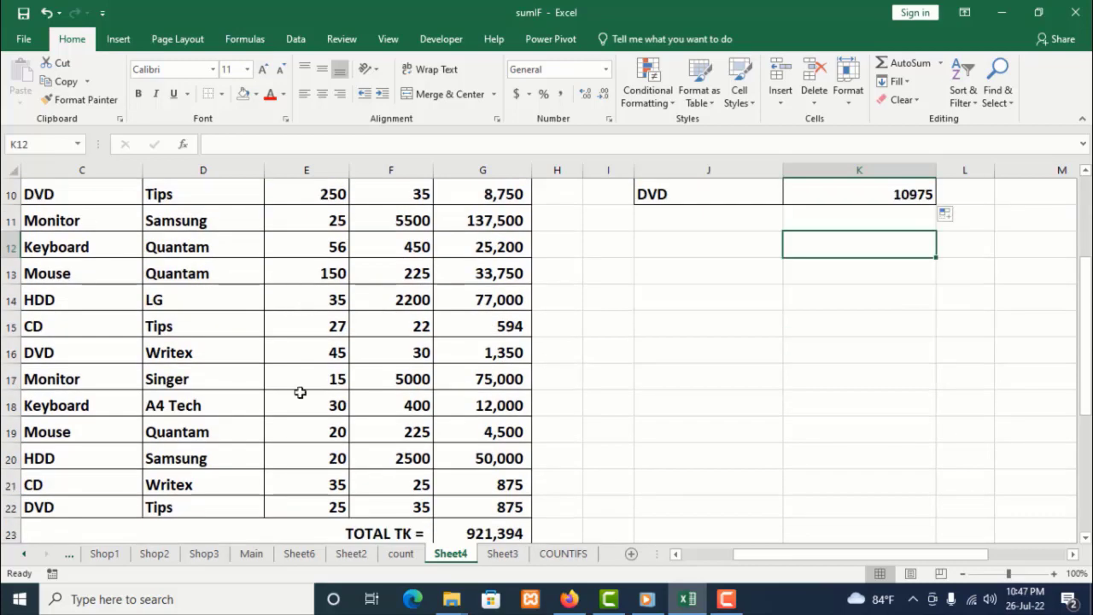
pyautogui.scroll(3, 610, 353)
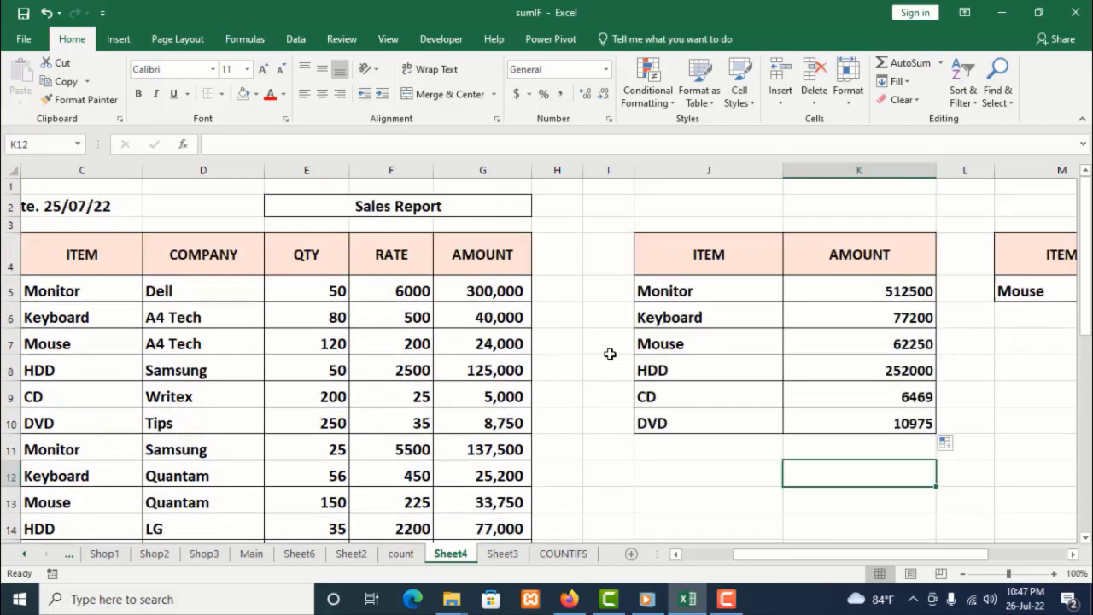
pyautogui.click(873, 450)
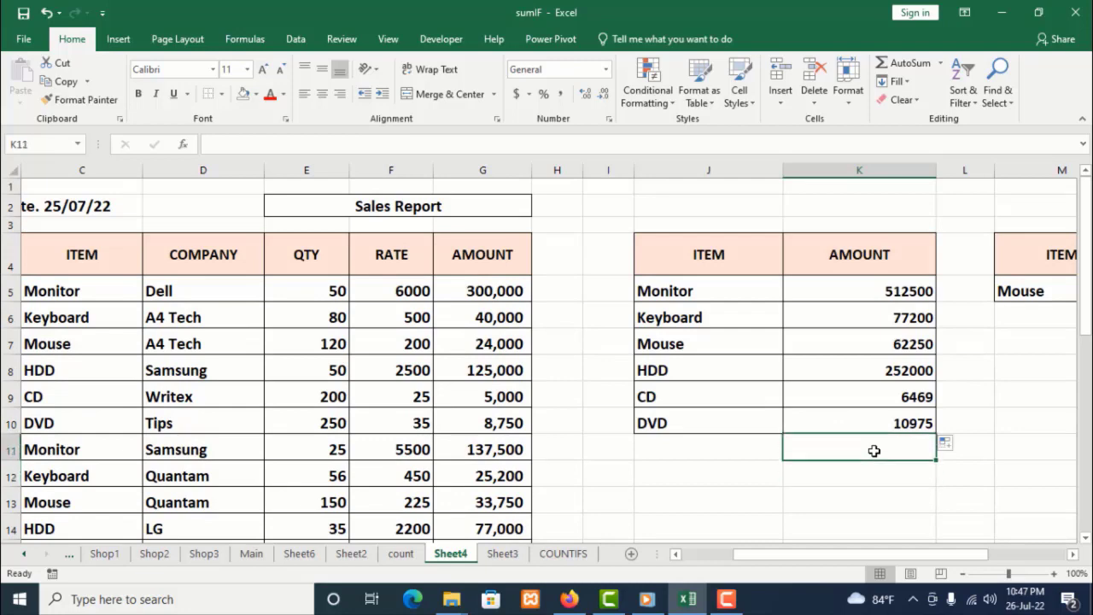
pyautogui.click(899, 67)
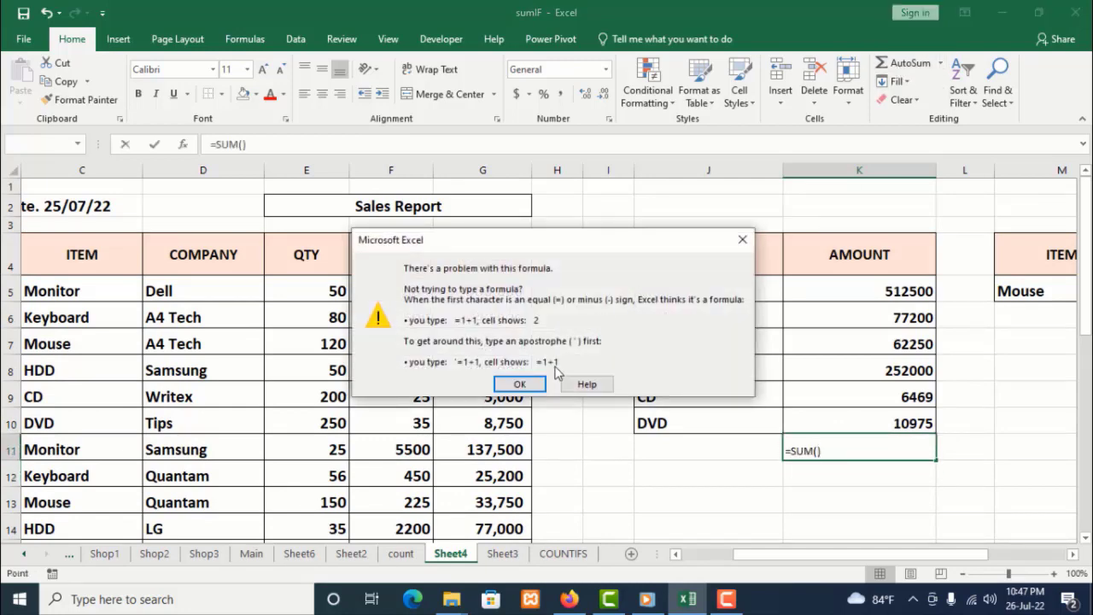
pyautogui.click(519, 384)
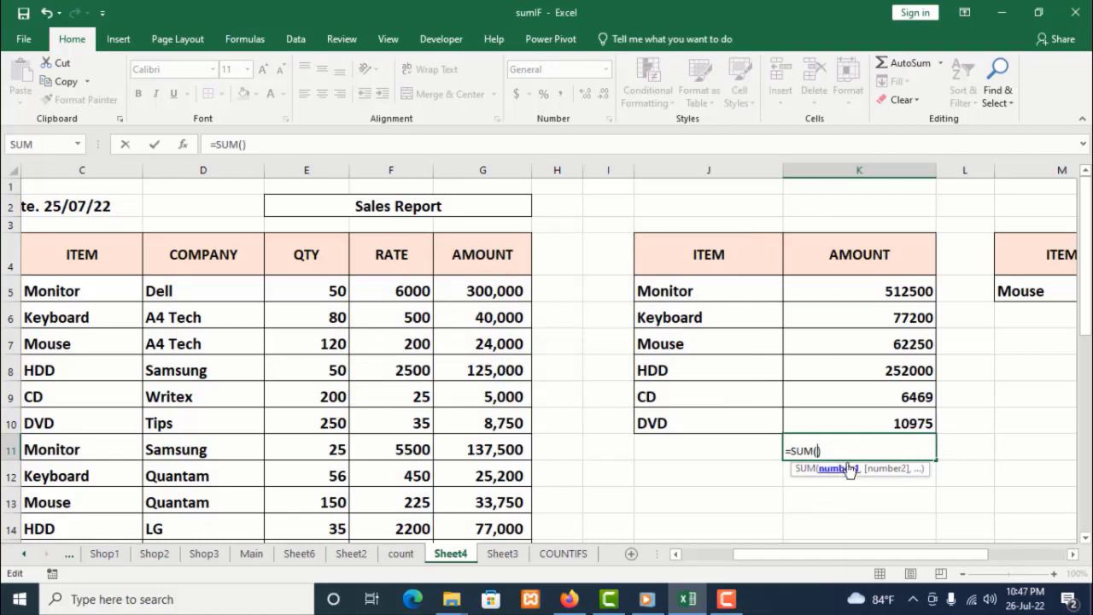
pyautogui.moveTo(822, 451); pyautogui.dragTo(782, 450)
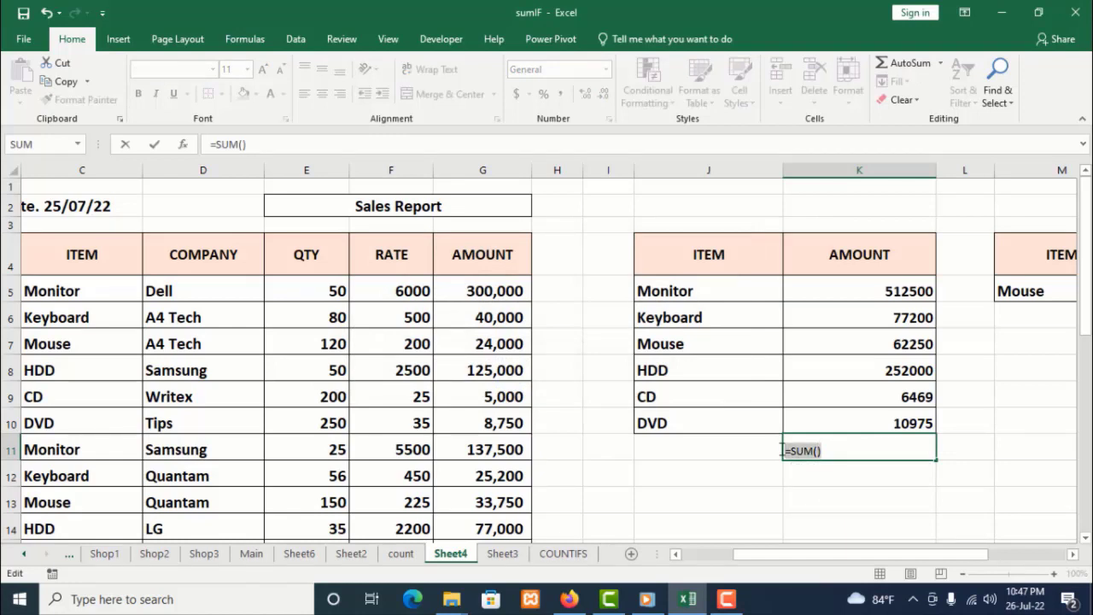
pyautogui.press('BackSpace')
pyautogui.click(828, 475)
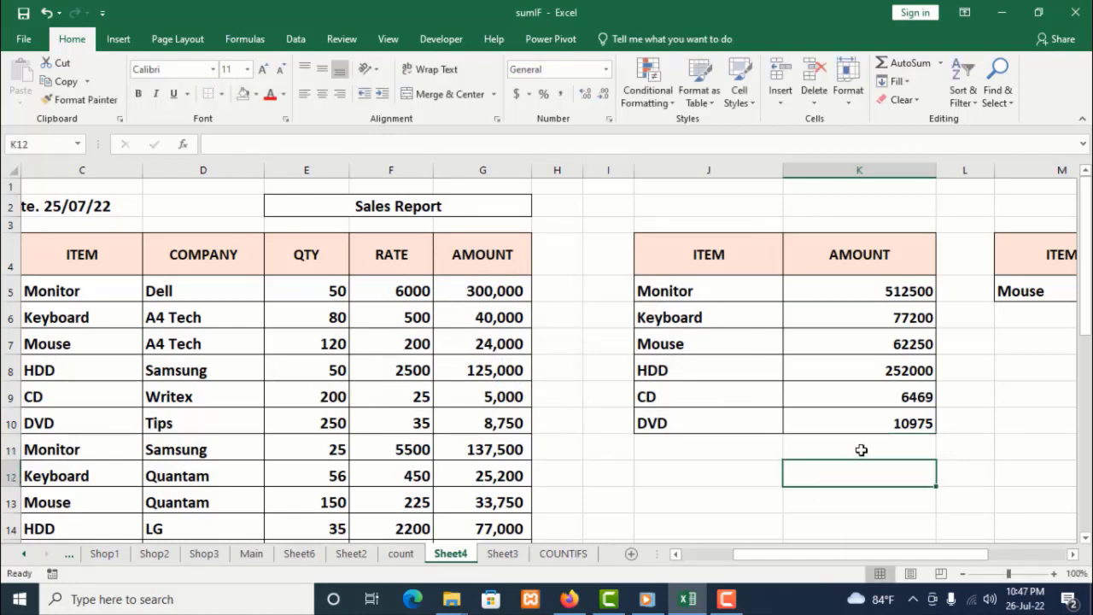
# Insert an AutoSum total of K5:K10 in cell K11
pyautogui.click(859, 449)
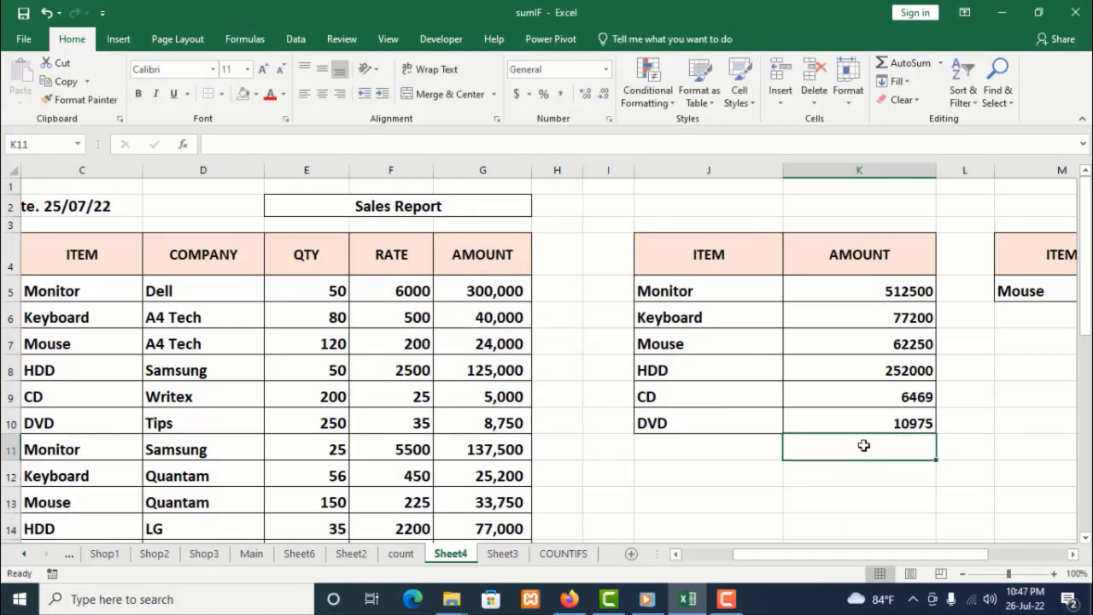
pyautogui.doubleClick(919, 70)
pyautogui.click(922, 498)
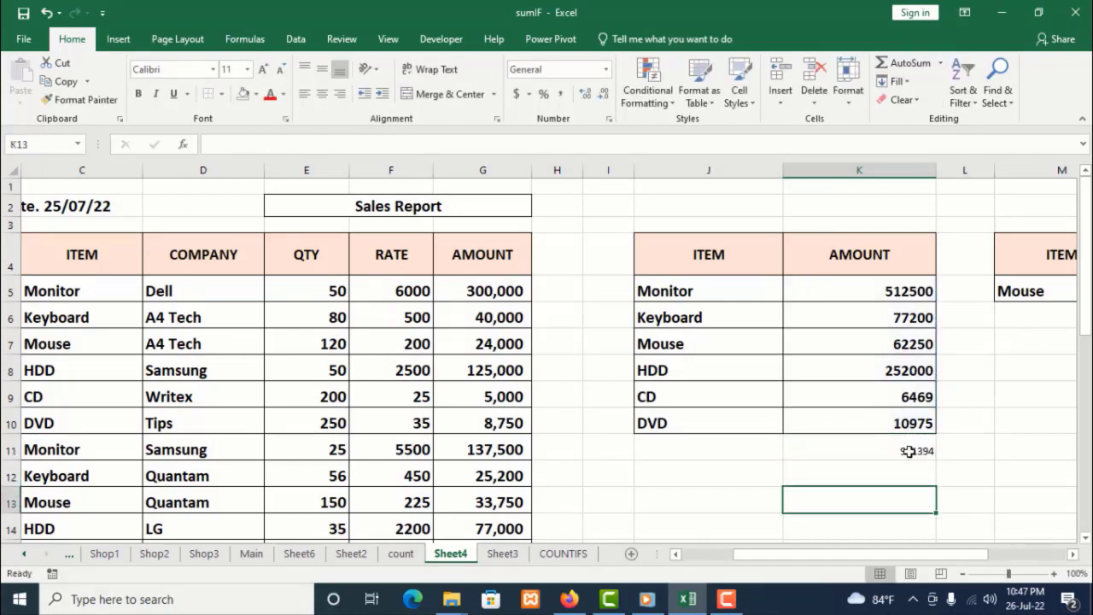
pyautogui.click(909, 451)
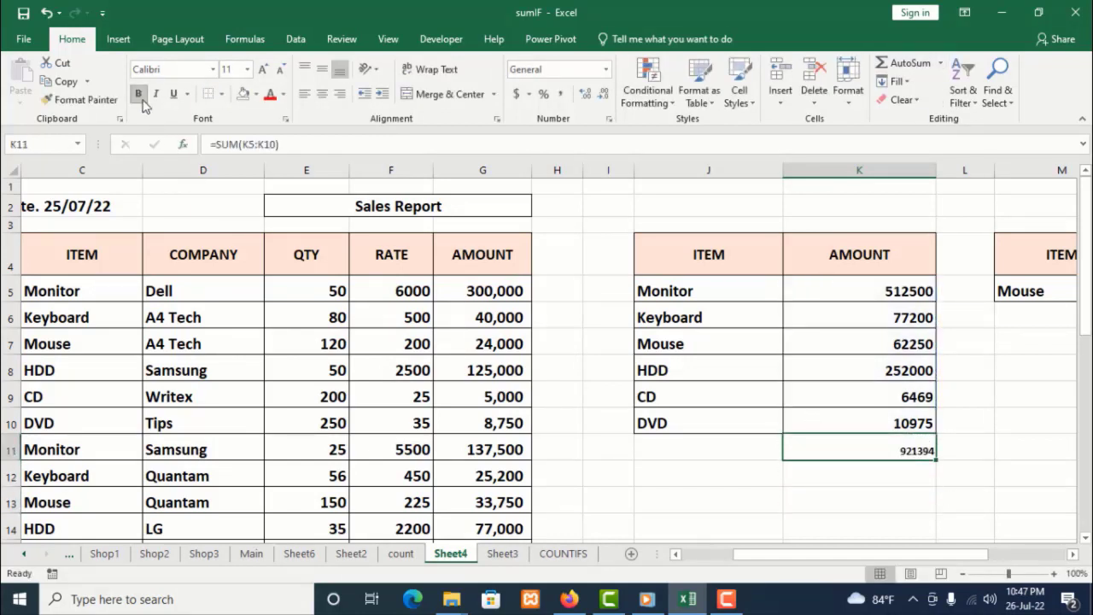
# Give the grand total cell K11 an outside border and enlarge its font to 14
pyautogui.click(221, 94)
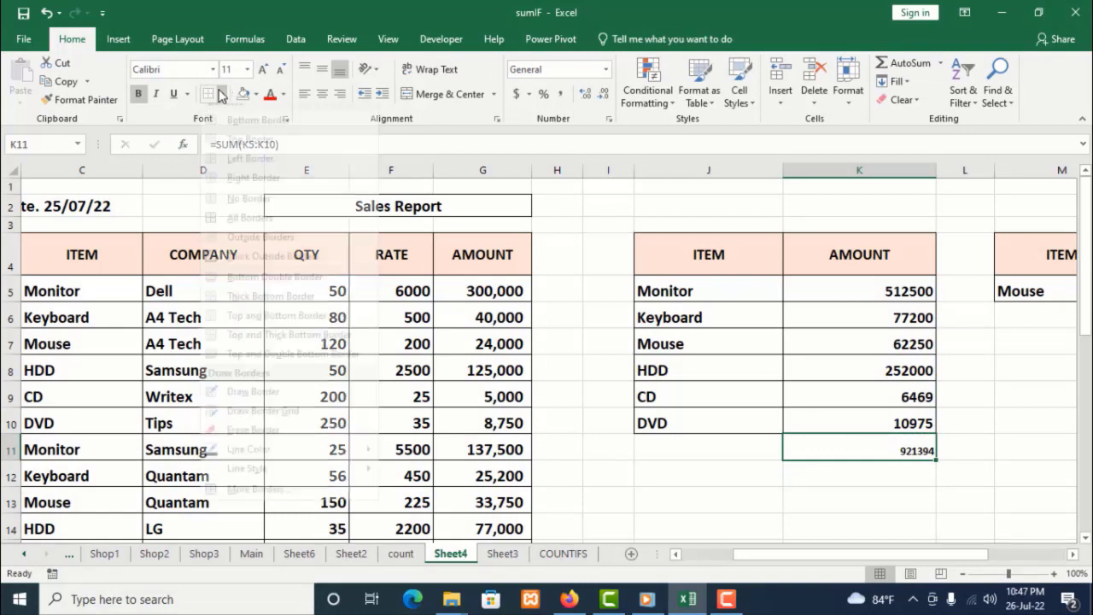
pyautogui.click(210, 231)
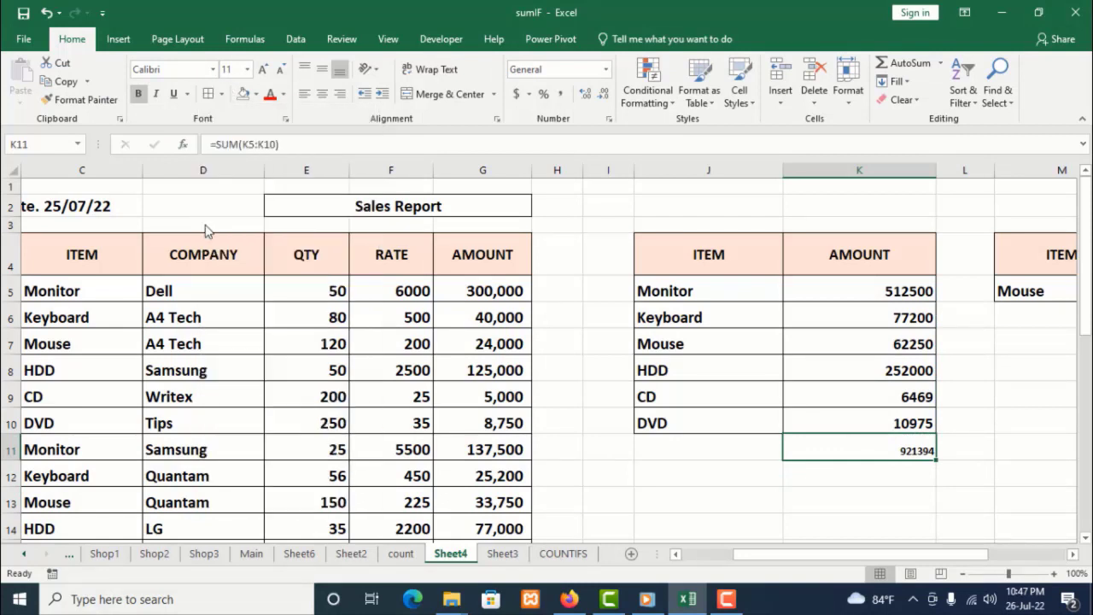
pyautogui.click(262, 70)
pyautogui.click(262, 70)
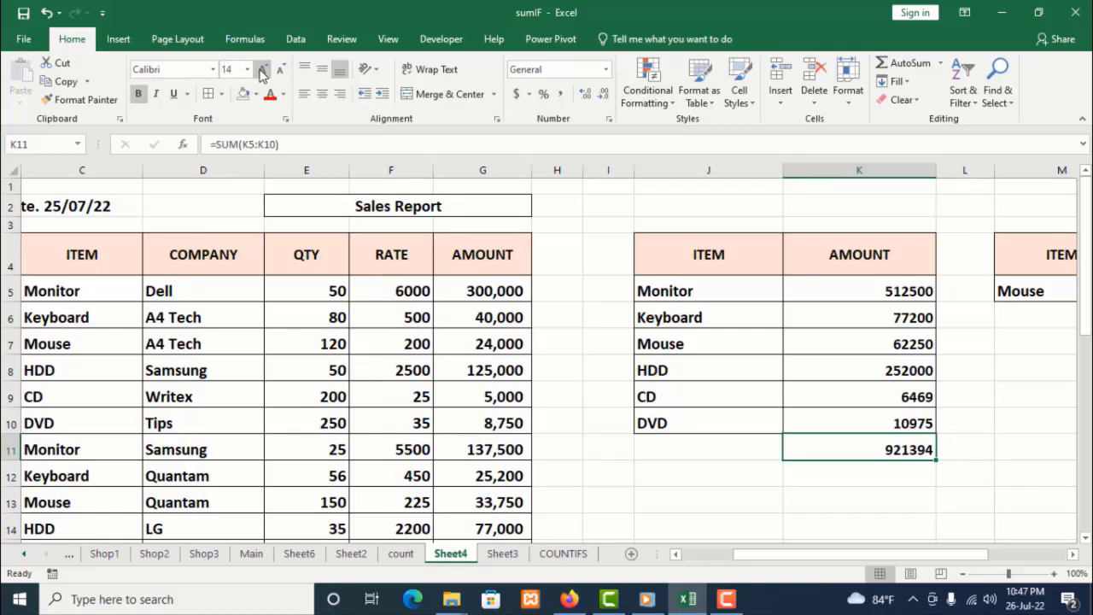
# Clear the existing formula from the AMOUNT cell O5 in the item-and-company table
pyautogui.scroll(-2, 683, 418)
pyautogui.click(778, 407)
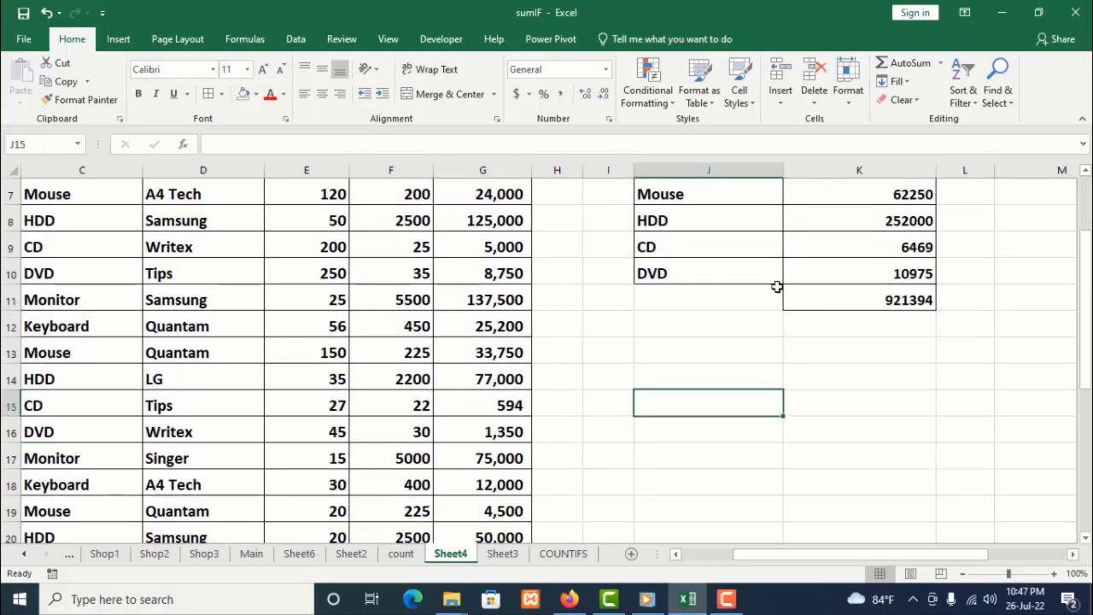
pyautogui.scroll(2, 784, 309)
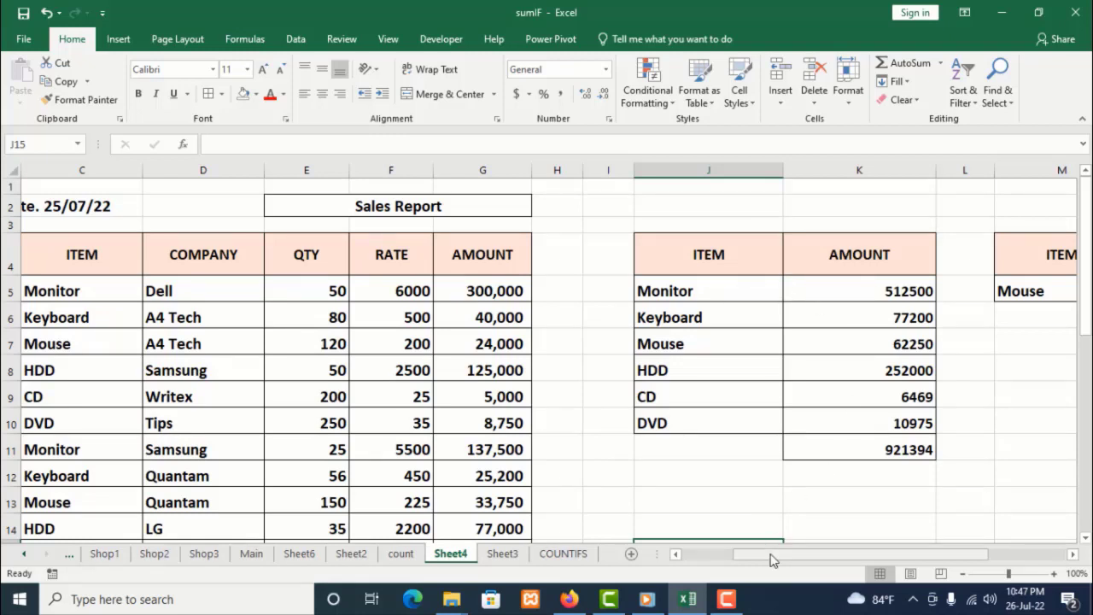
pyautogui.moveTo(773, 555); pyautogui.dragTo(864, 567)
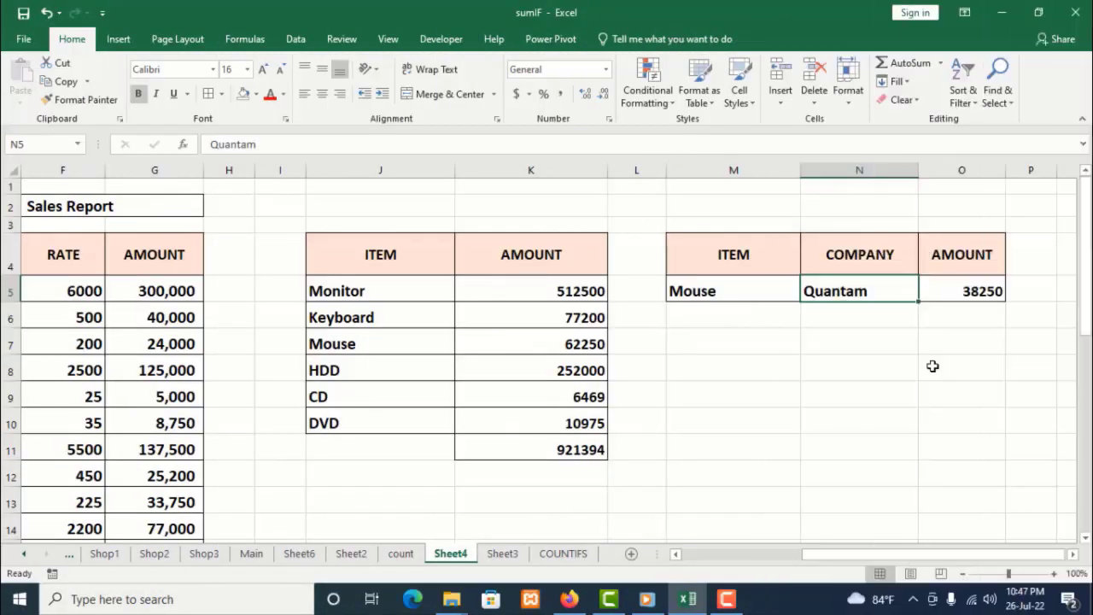
pyautogui.click(976, 293)
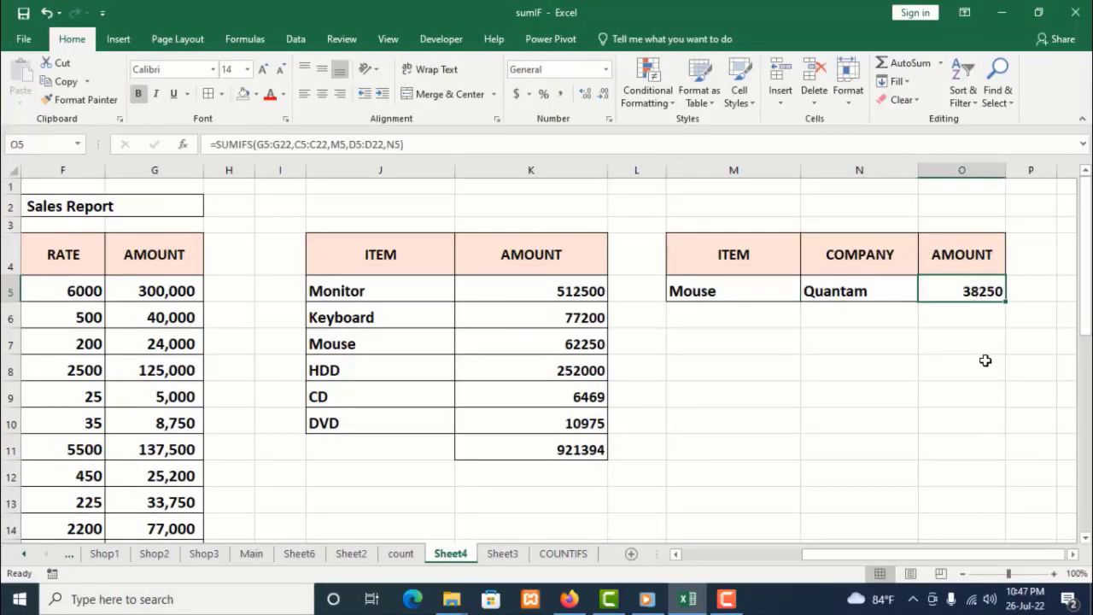
pyautogui.press('Delete')
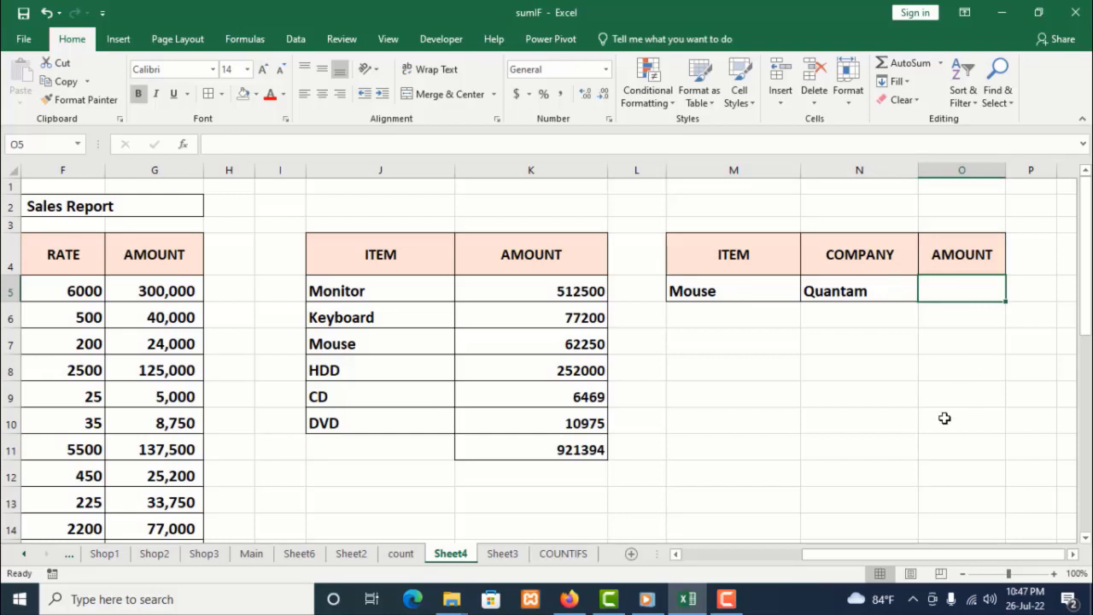
# Start a SUMIFS formula in O5 using the named range total as the sum range
pyautogui.write('=')
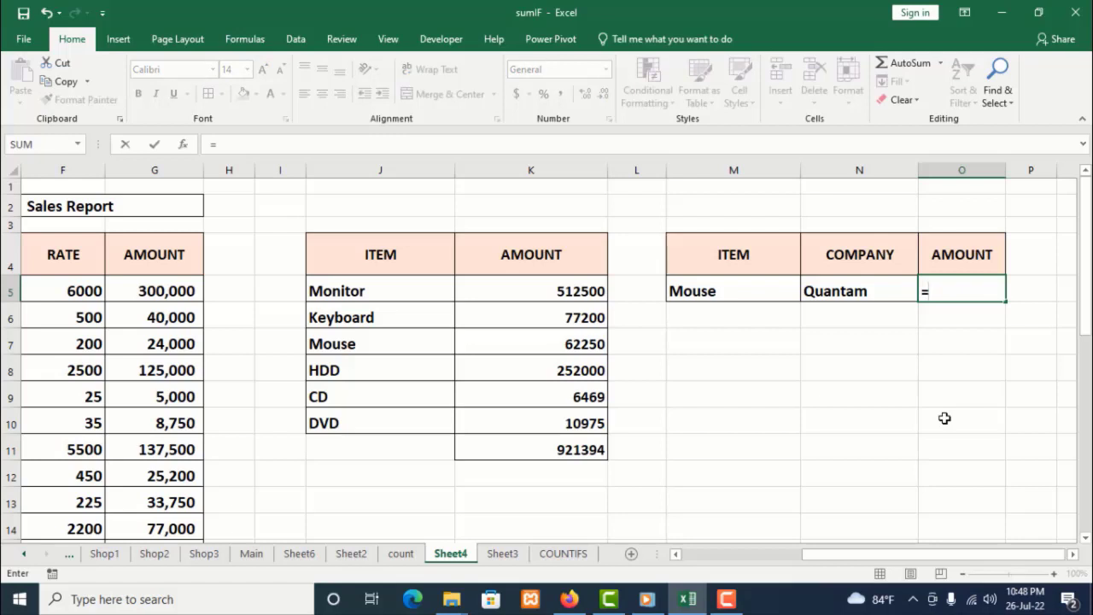
pyautogui.write('su')
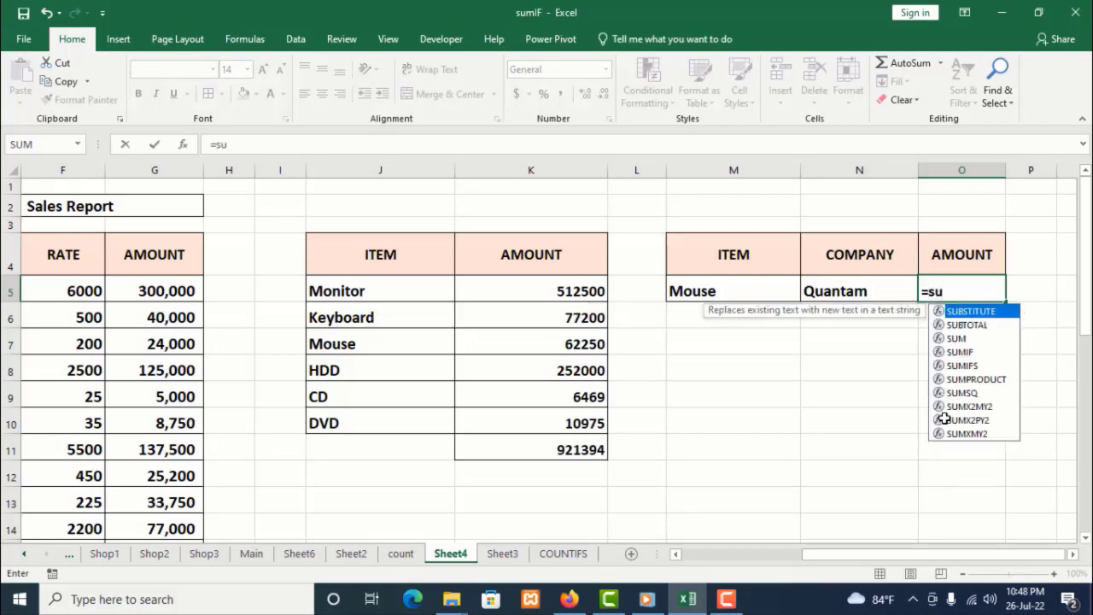
pyautogui.doubleClick(962, 367)
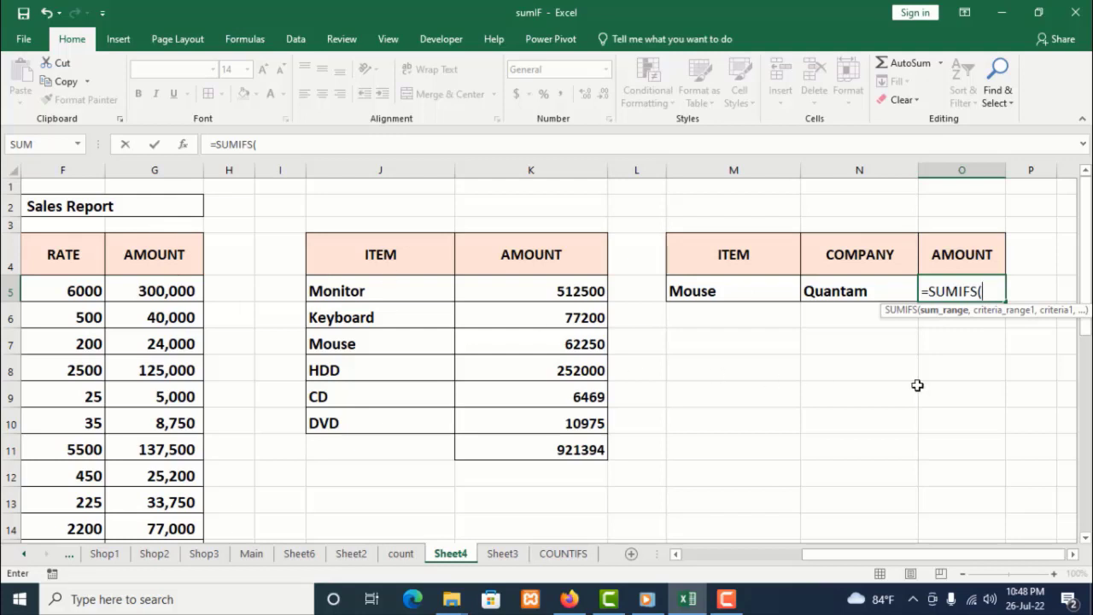
pyautogui.write('to')
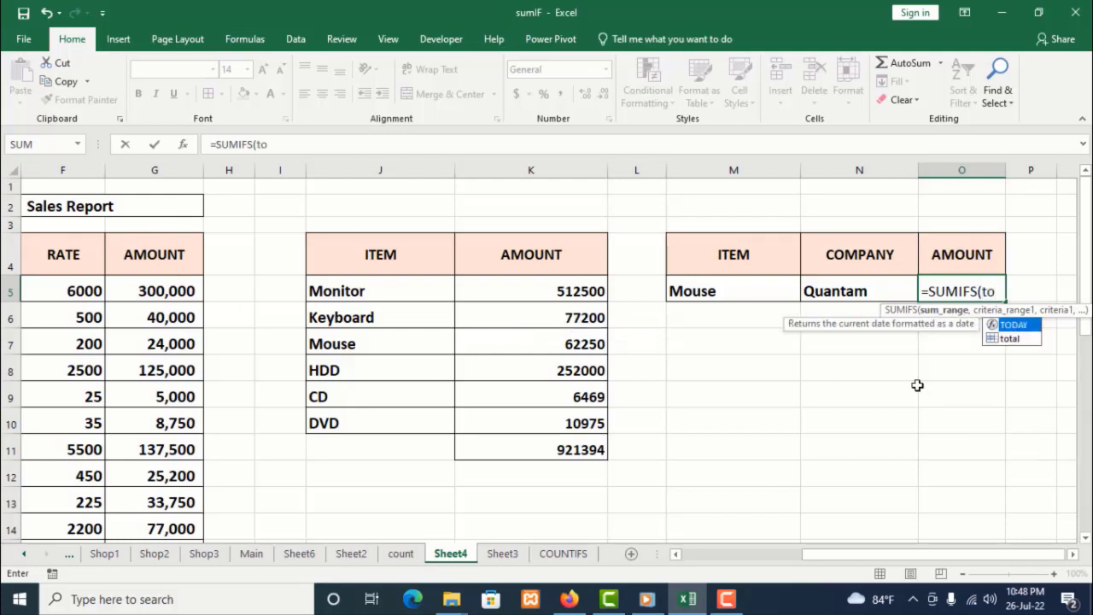
pyautogui.doubleClick(1007, 341)
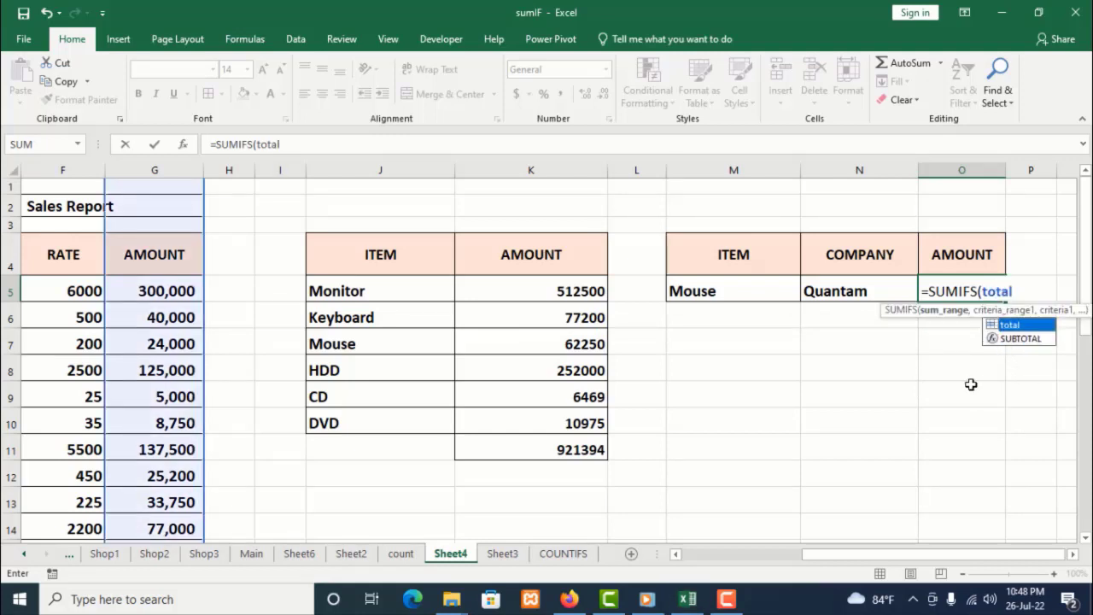
pyautogui.click(1024, 296)
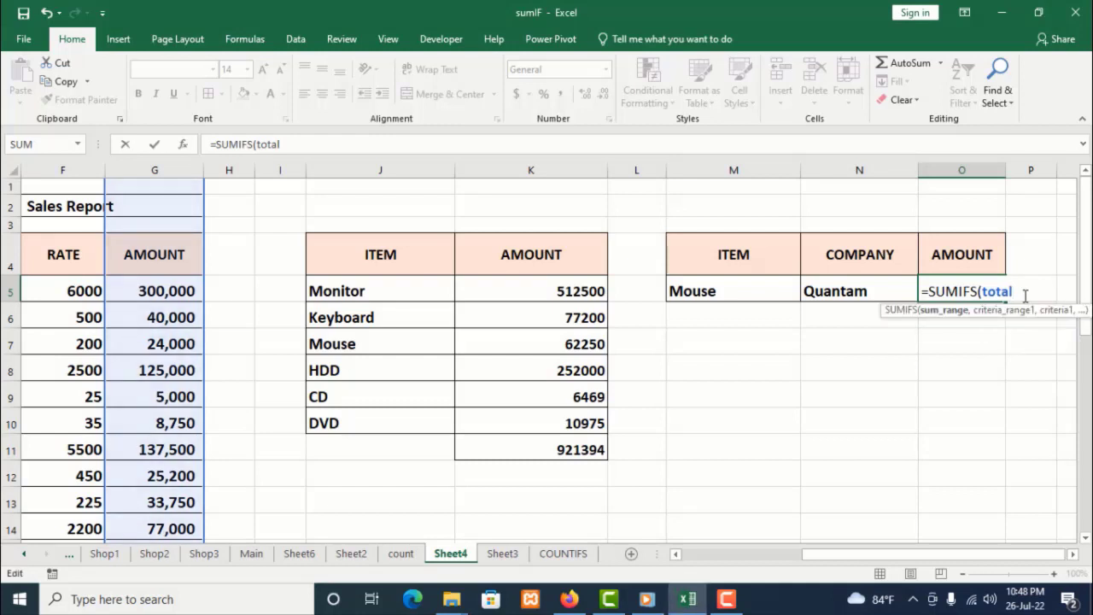
pyautogui.write(',')
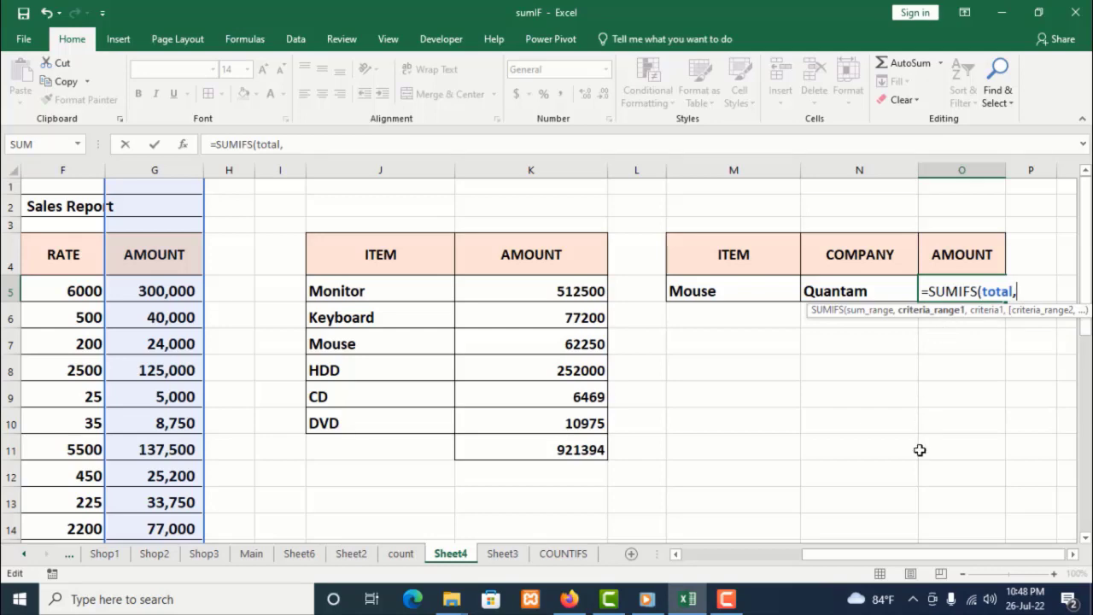
# Add the named range item as the first criteria range with M5 as its criteria
pyautogui.moveTo(913, 559)
pyautogui.mouseDown()
pyautogui.moveTo(812, 559)
pyautogui.moveTo(921, 577)
pyautogui.mouseUp()
pyautogui.write('it')
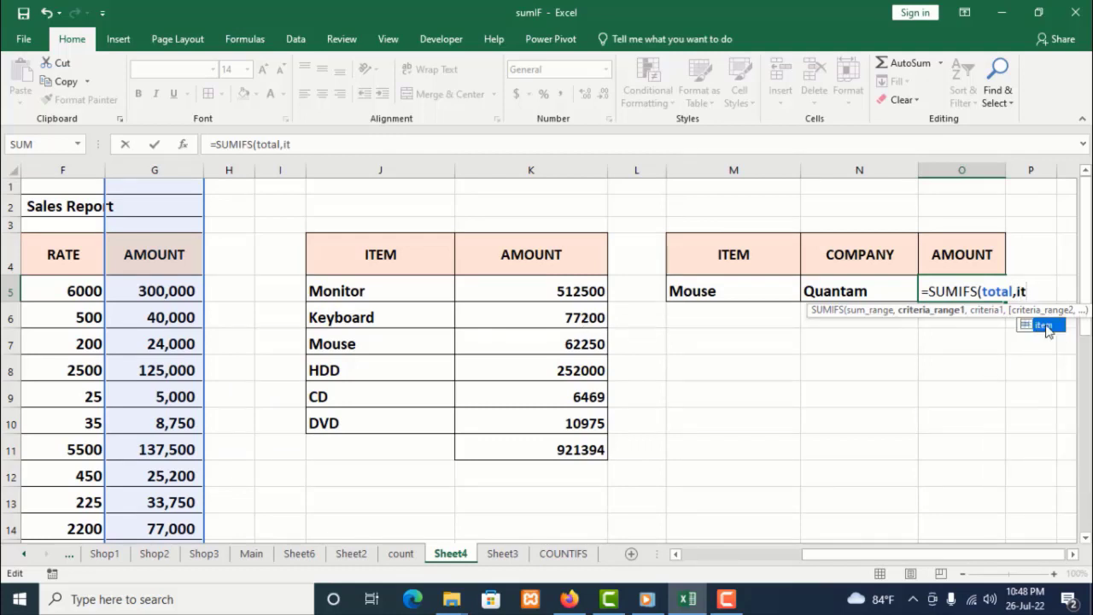
pyautogui.doubleClick(1045, 326)
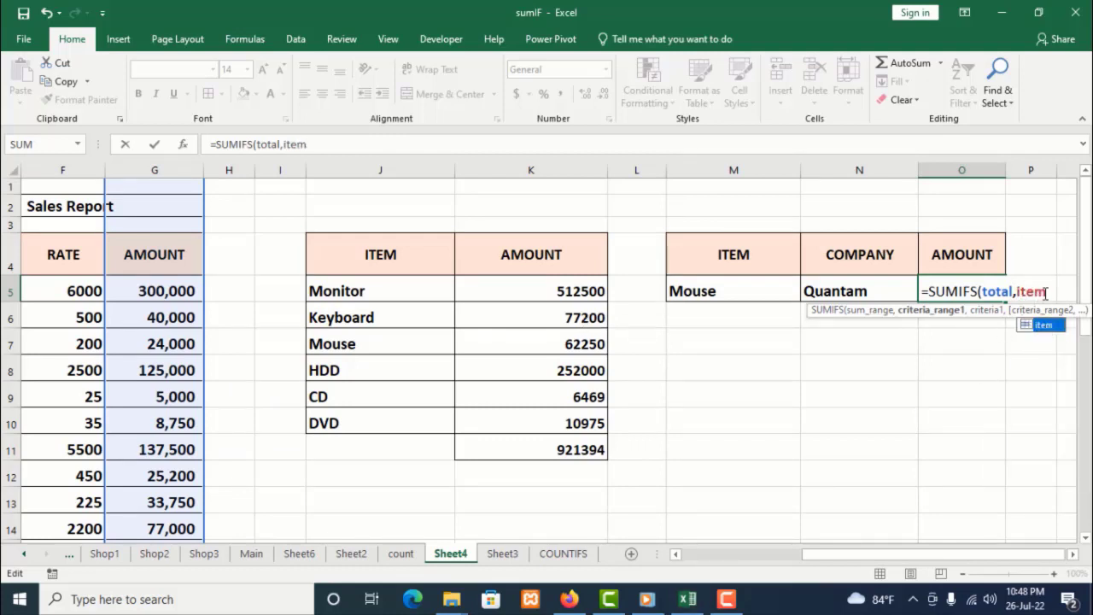
pyautogui.write(',')
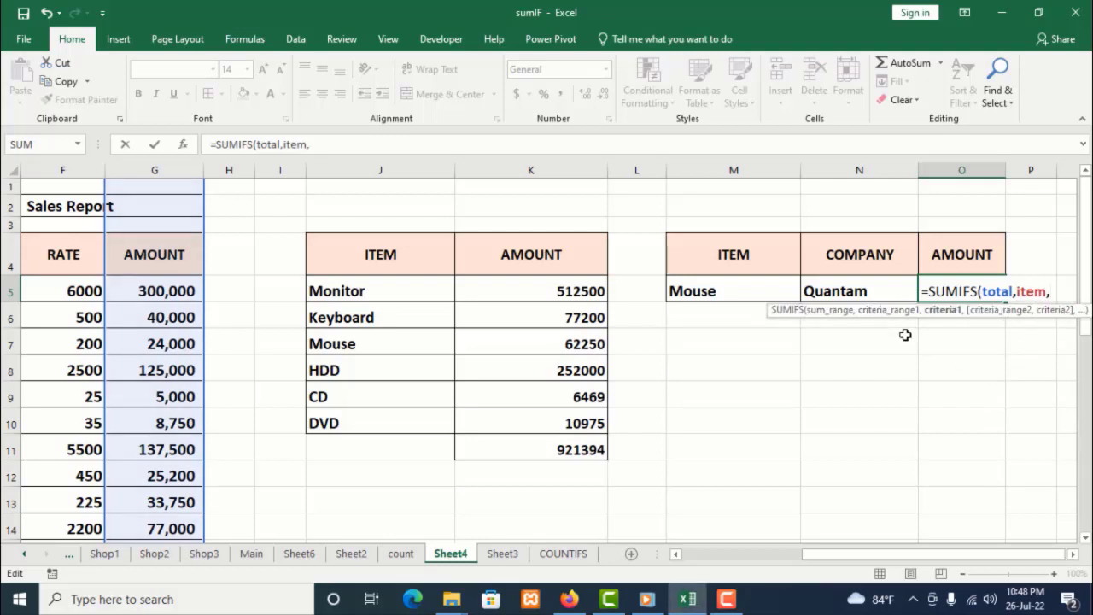
pyautogui.click(716, 292)
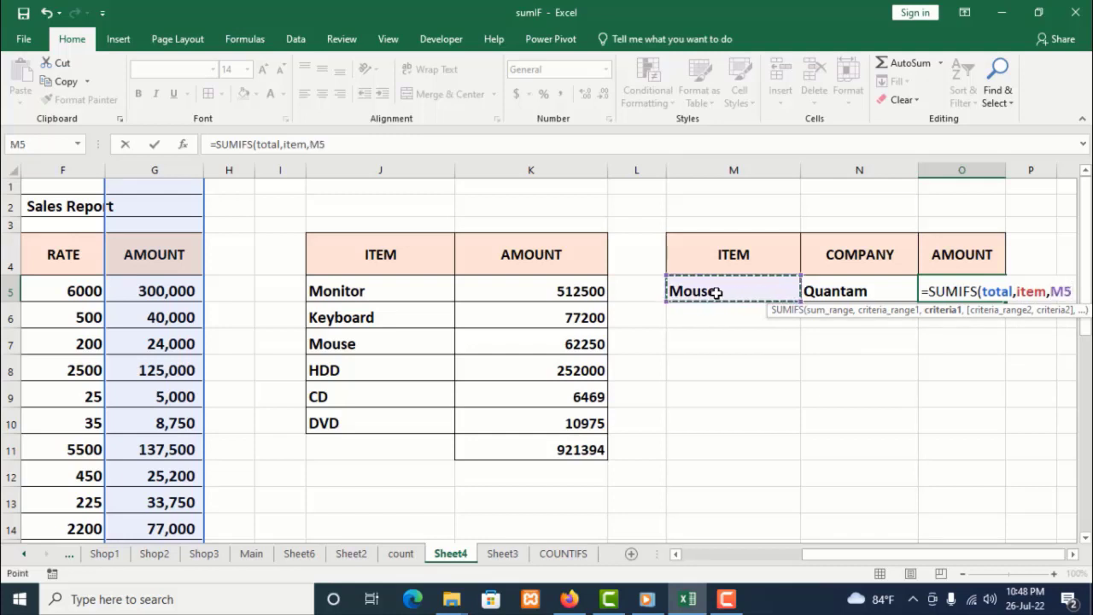
pyautogui.write(',')
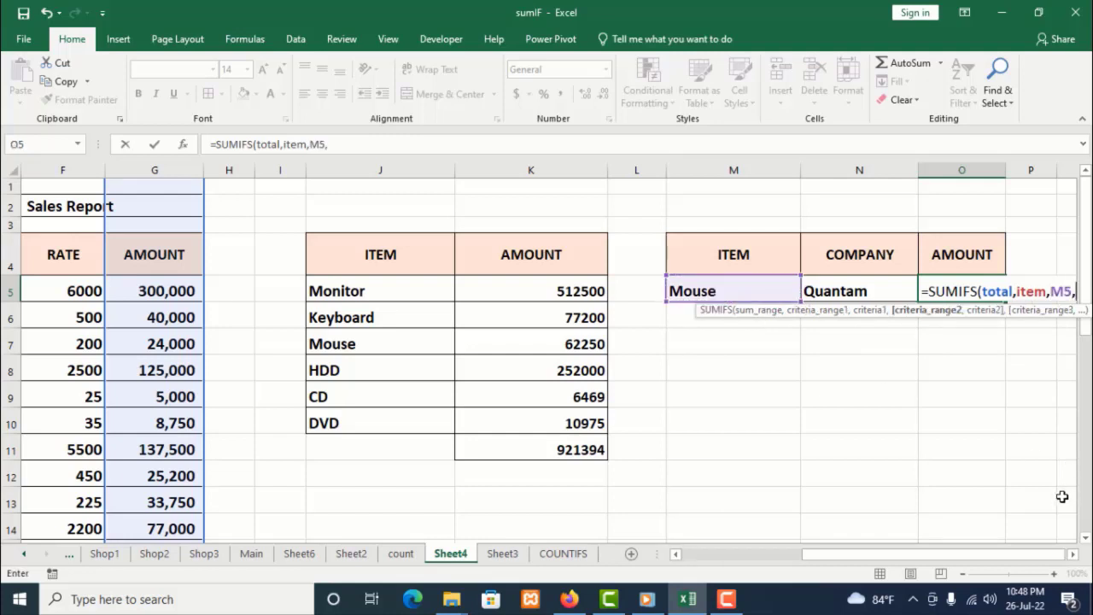
# Add company as the second criteria range with N5 as criteria, completing =SUMIFS(total,item,M5,company,N5)
pyautogui.click(1073, 553)
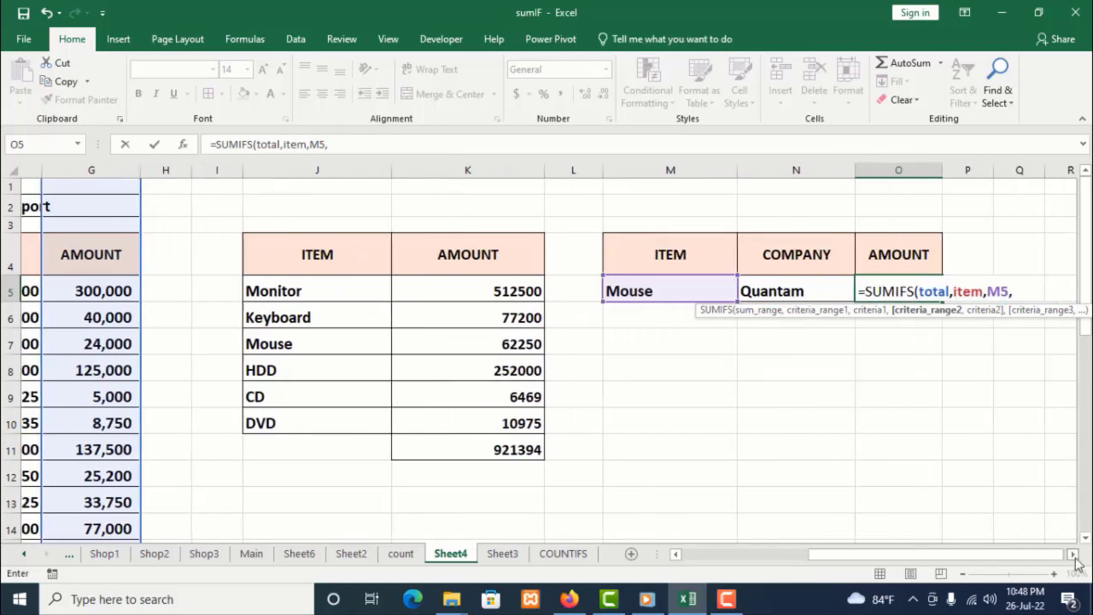
pyautogui.click(1073, 553)
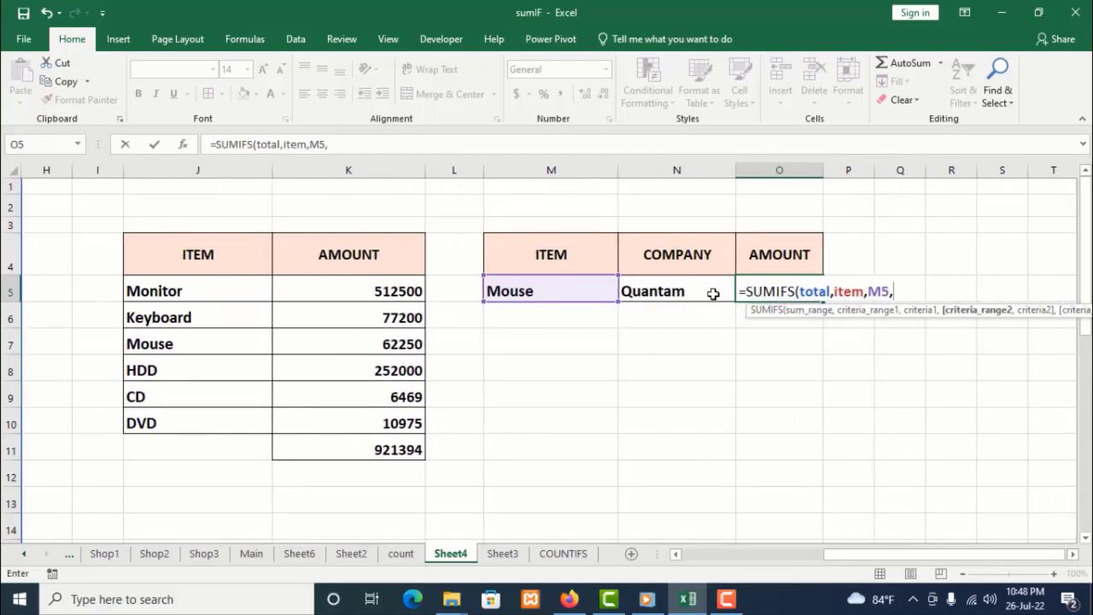
pyautogui.moveTo(841, 555); pyautogui.dragTo(726, 555)
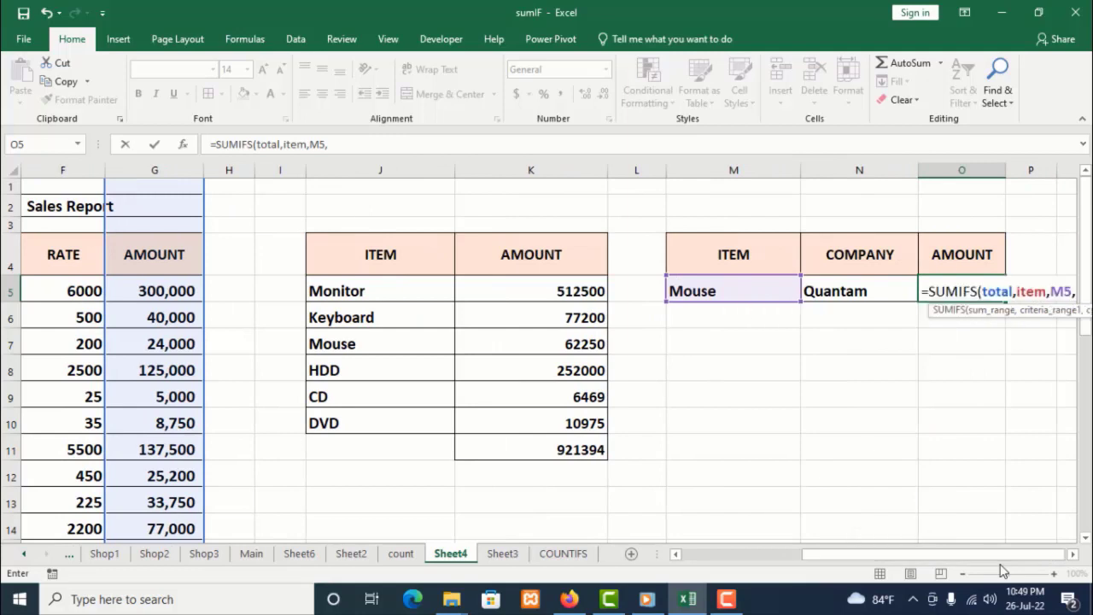
pyautogui.click(1074, 557)
pyautogui.click(1074, 557)
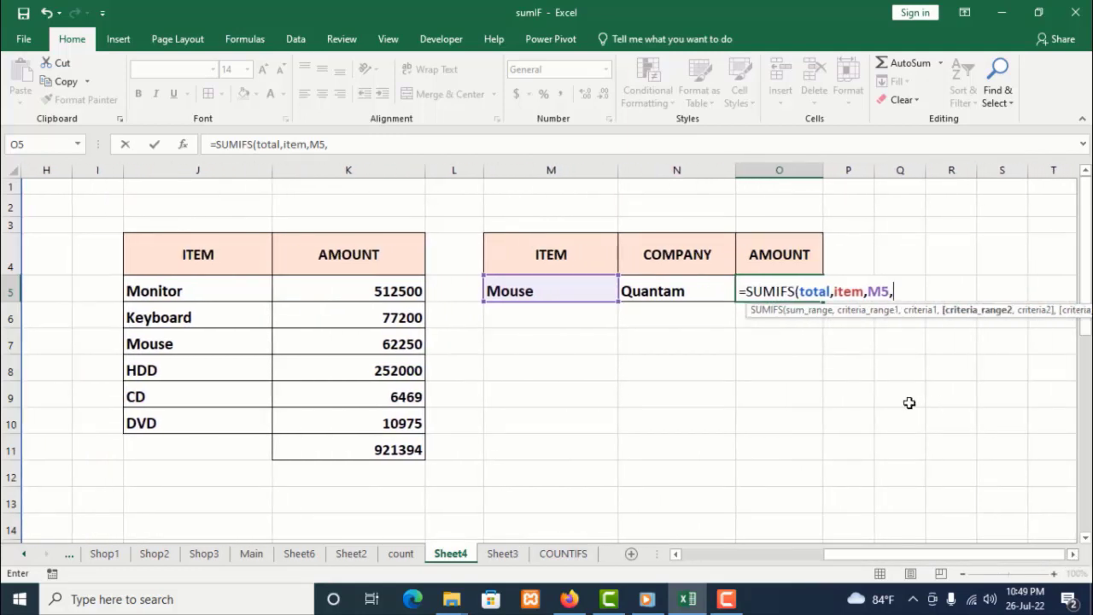
pyautogui.write('com')
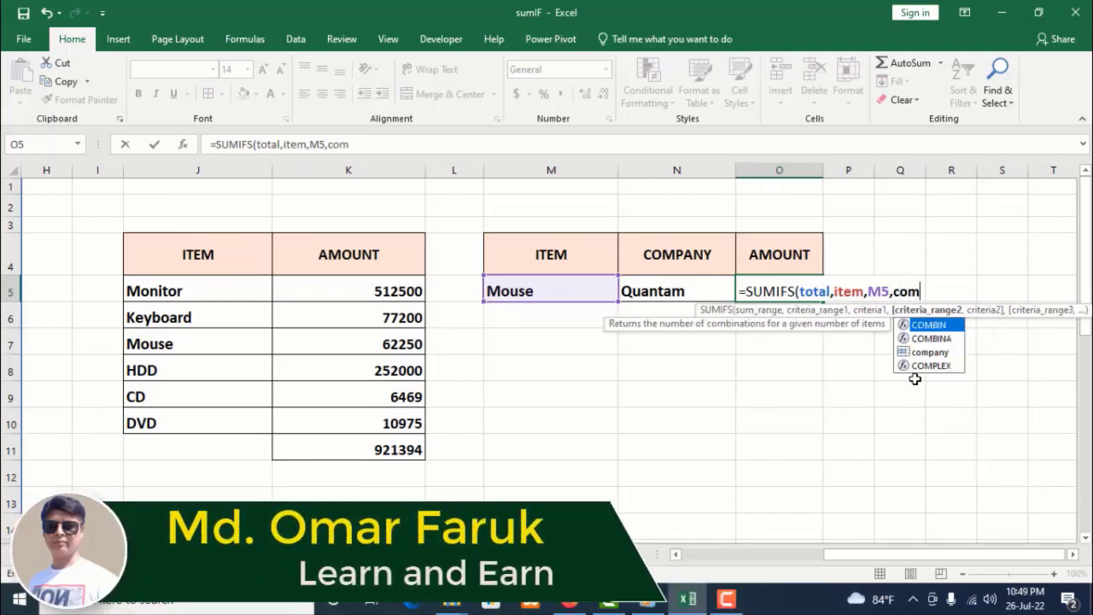
pyautogui.write('pany')
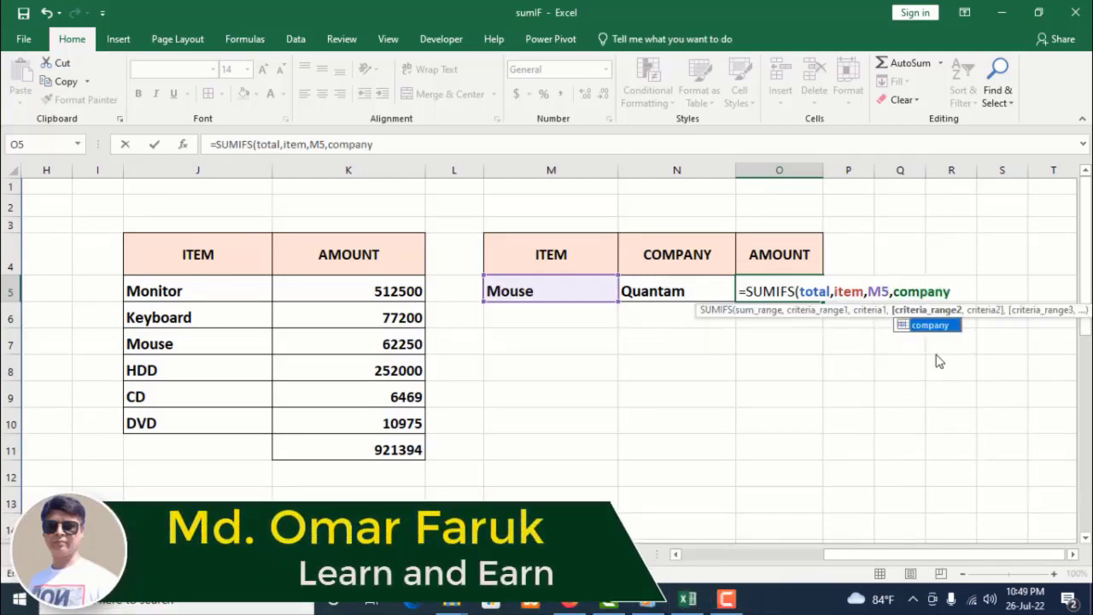
pyautogui.click(963, 296)
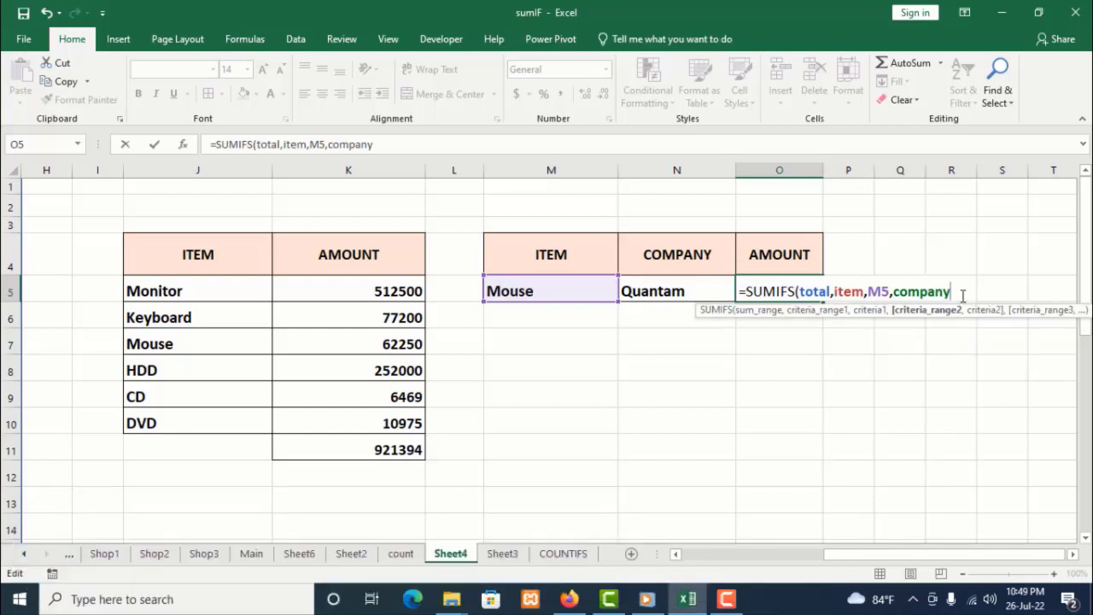
pyautogui.write(',')
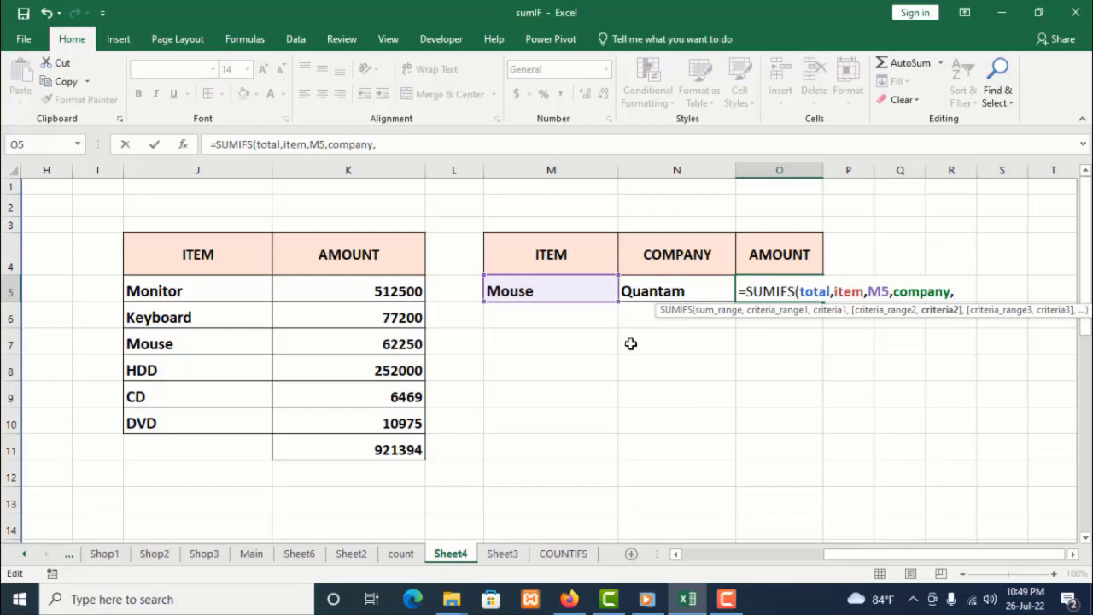
pyautogui.click(656, 291)
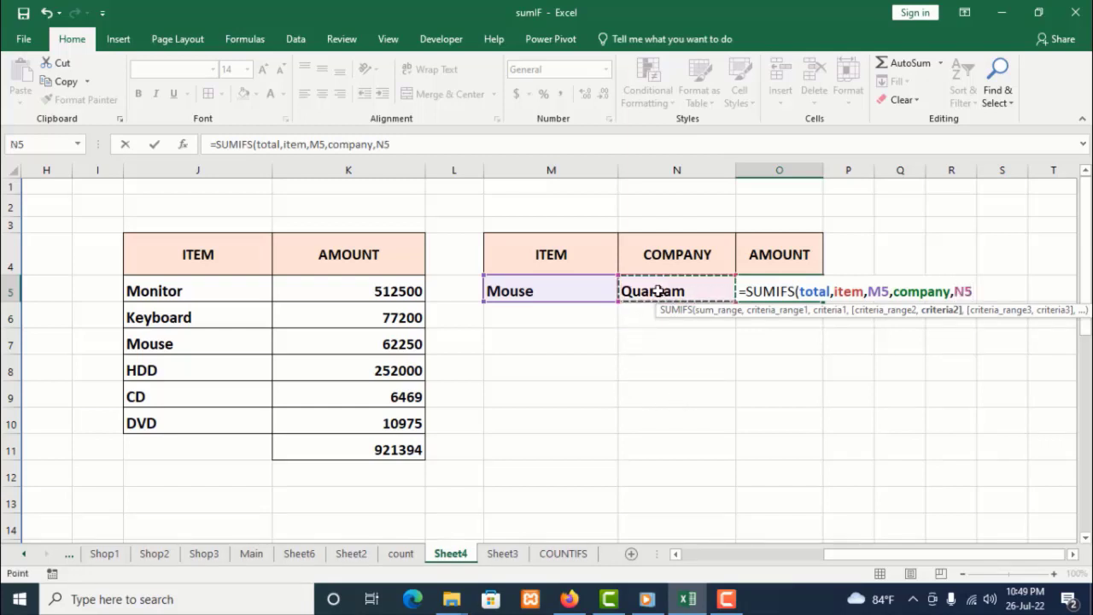
pyautogui.write(')')
pyautogui.press('Return')
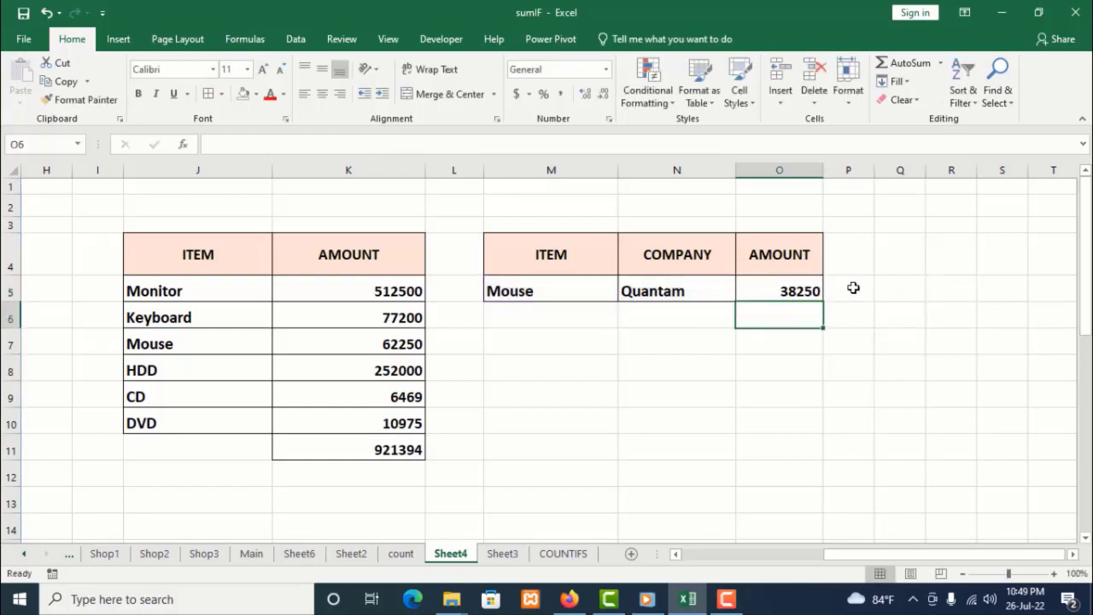
# Copy Keyboard from J6 into M5 to test the SUMIFS lookup with a different item
pyautogui.click(778, 291)
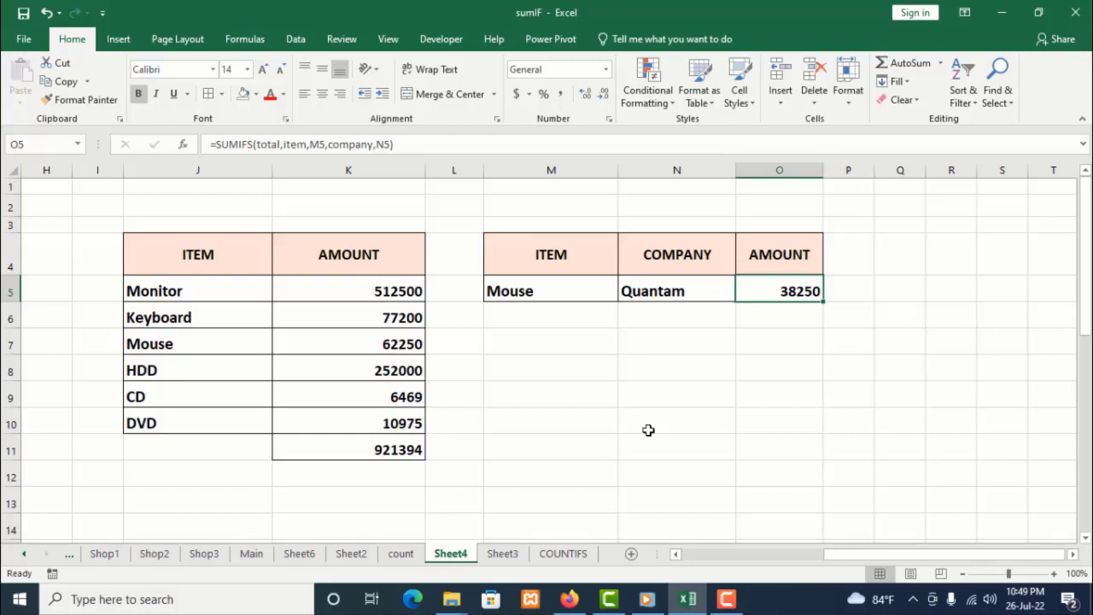
pyautogui.click(584, 287)
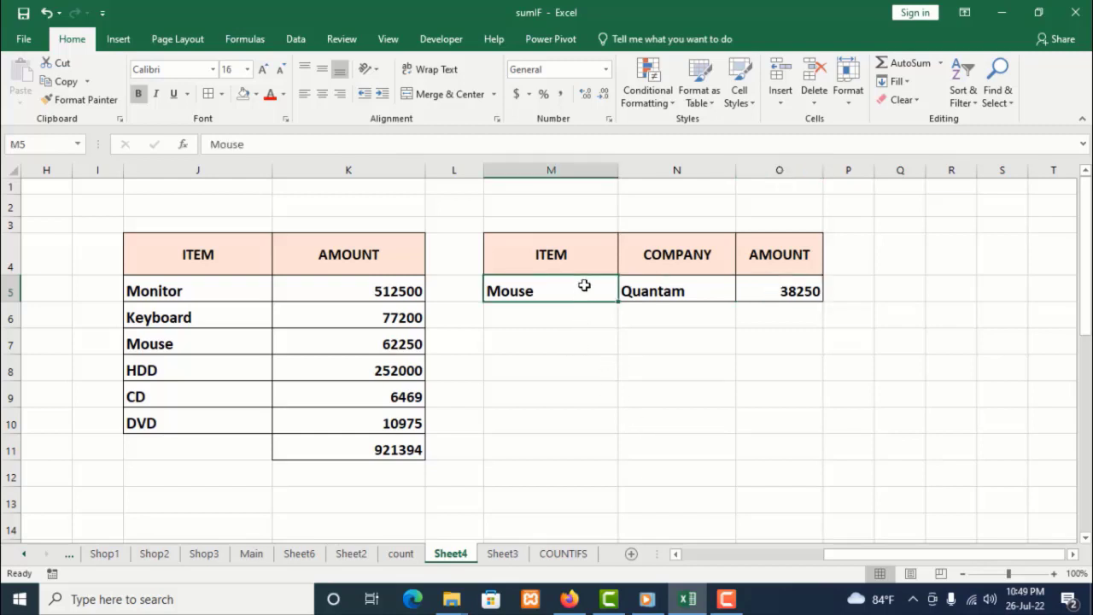
pyautogui.click(256, 310)
pyautogui.rightClick(243, 318)
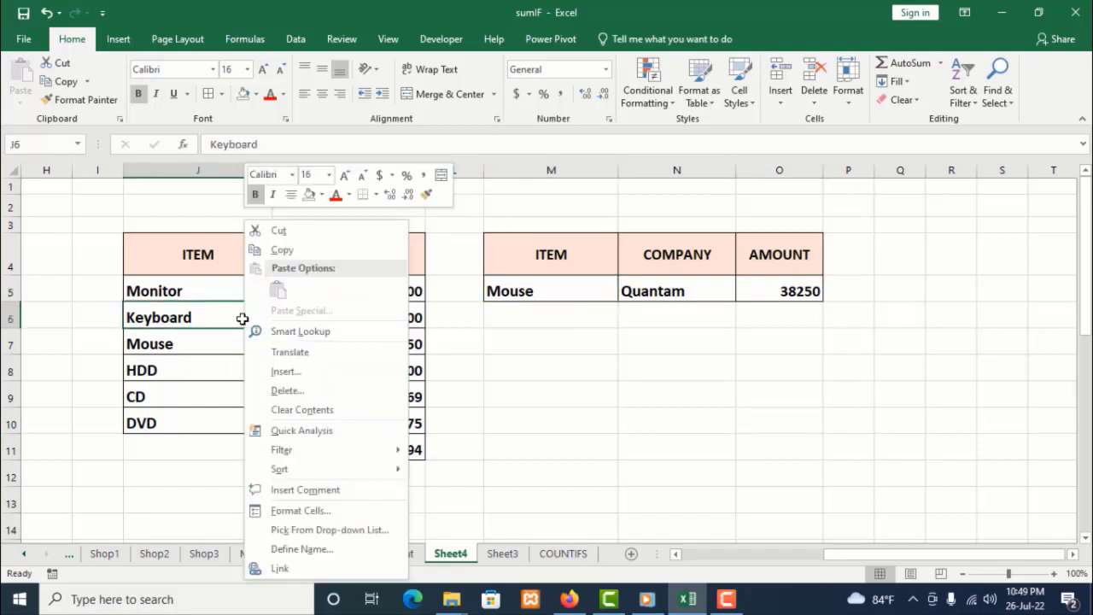
pyautogui.click(289, 253)
pyautogui.click(519, 292)
pyautogui.rightClick(520, 294)
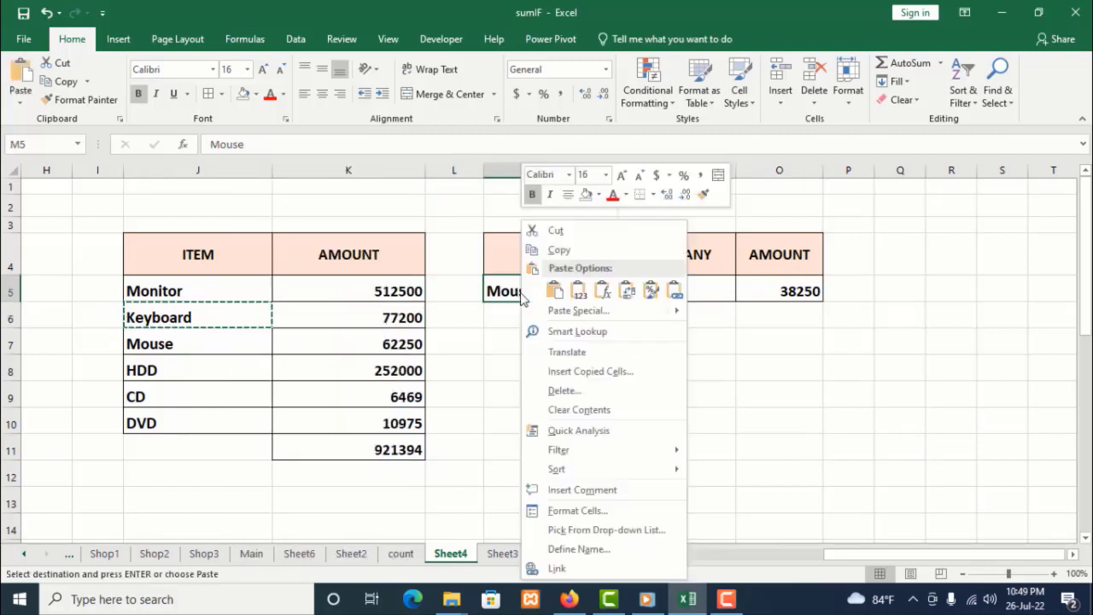
pyautogui.click(554, 290)
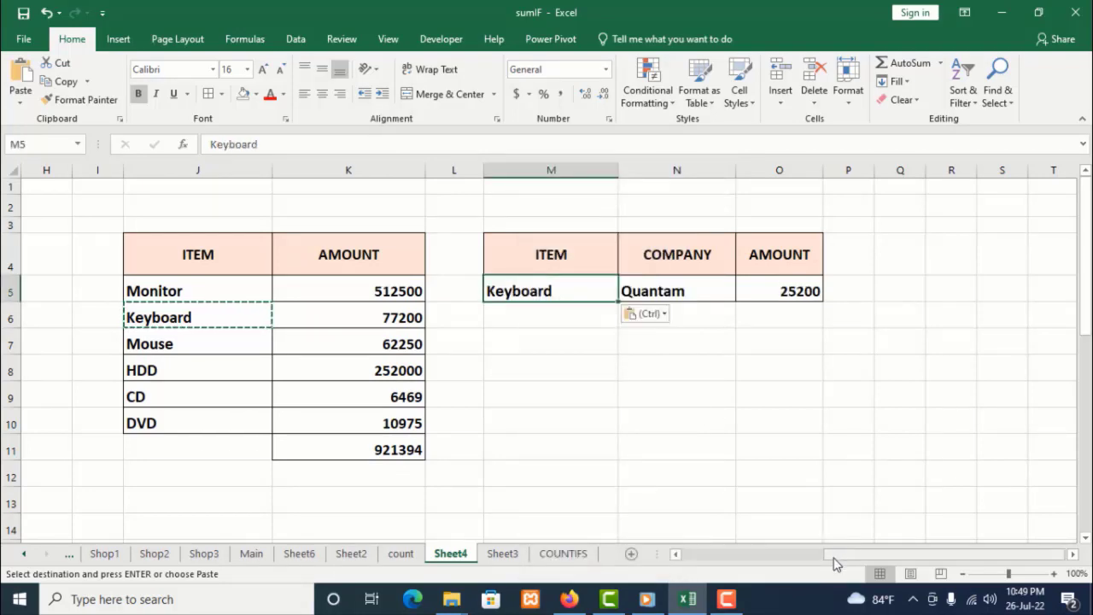
# Copy the company A4 Tech from D6 into N5 to test the SUMIFS lookup
pyautogui.moveTo(835, 564); pyautogui.dragTo(717, 566)
pyautogui.click(224, 316)
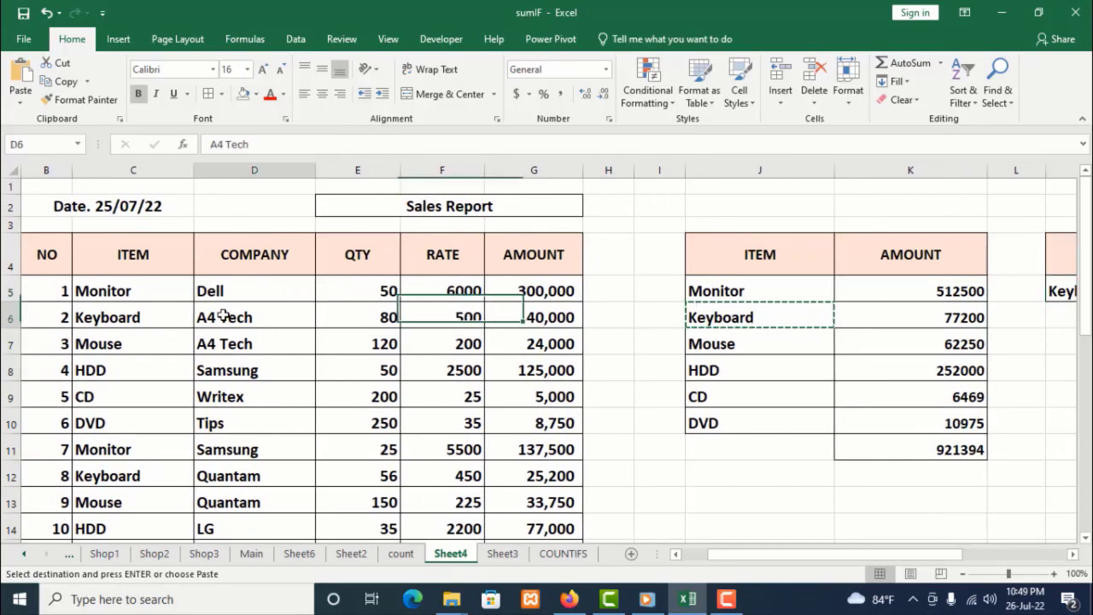
pyautogui.rightClick(223, 316)
pyautogui.click(259, 248)
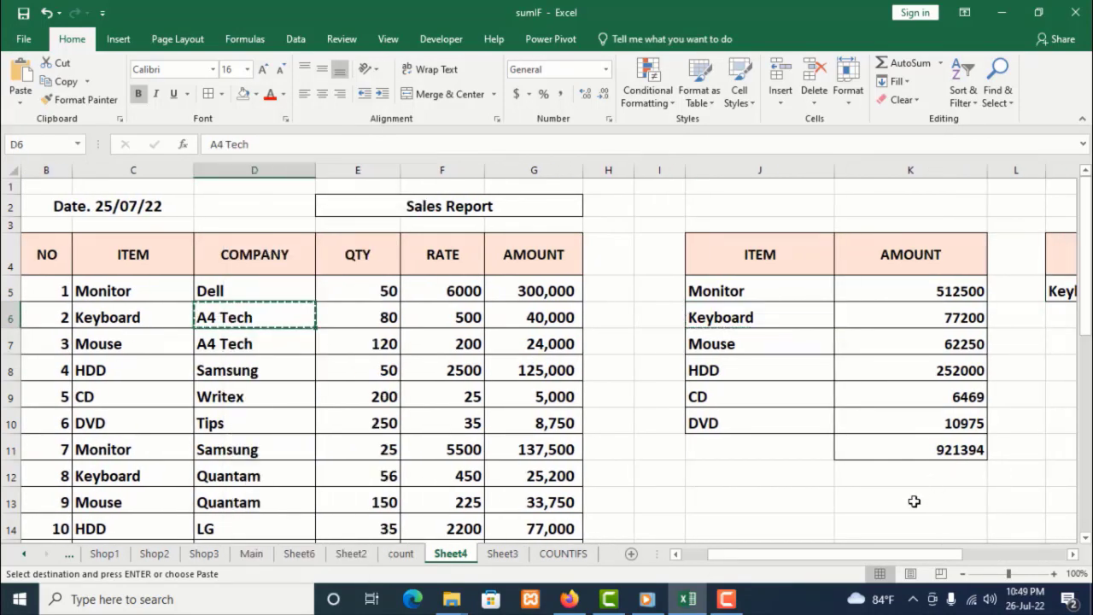
pyautogui.moveTo(898, 554); pyautogui.dragTo(991, 554)
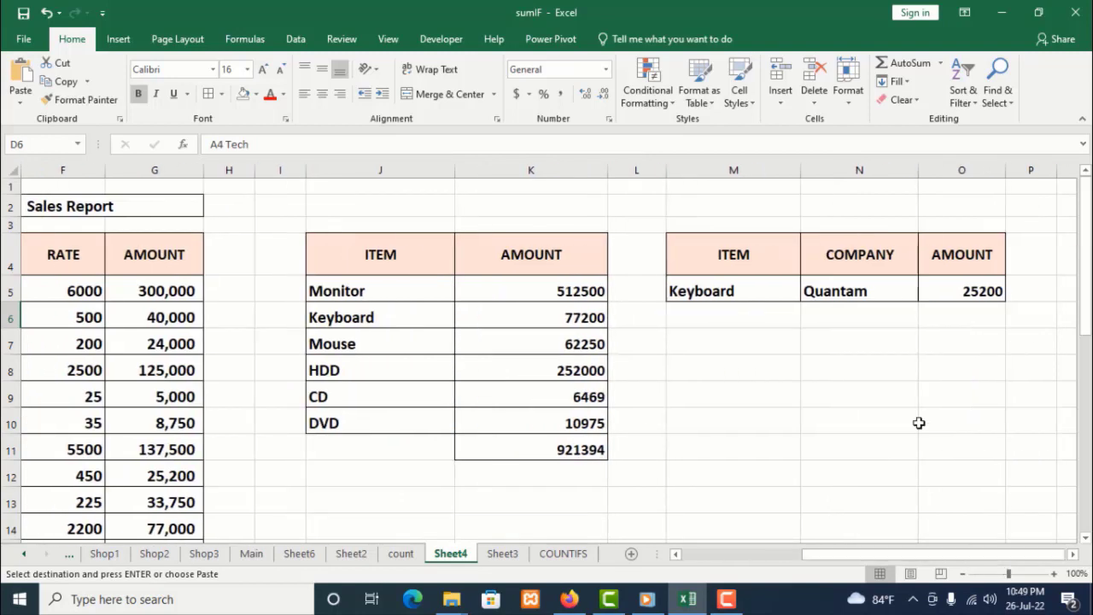
pyautogui.click(854, 295)
pyautogui.rightClick(852, 289)
pyautogui.click(882, 288)
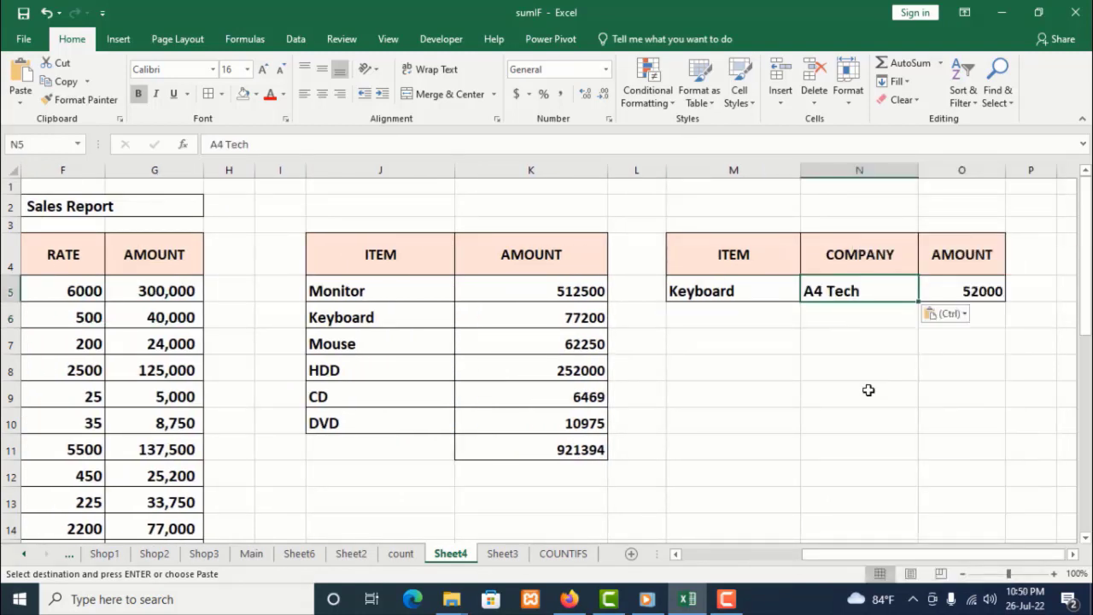
# Copy the item Mouse from J7 into M5 to test the lookup with another item
pyautogui.click(979, 290)
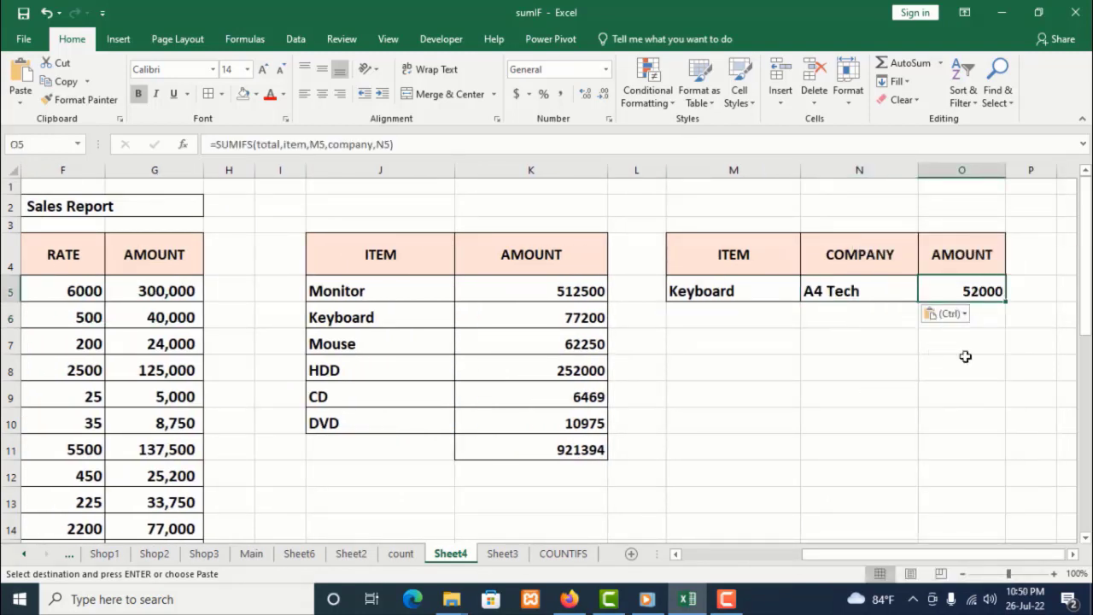
pyautogui.click(1000, 338)
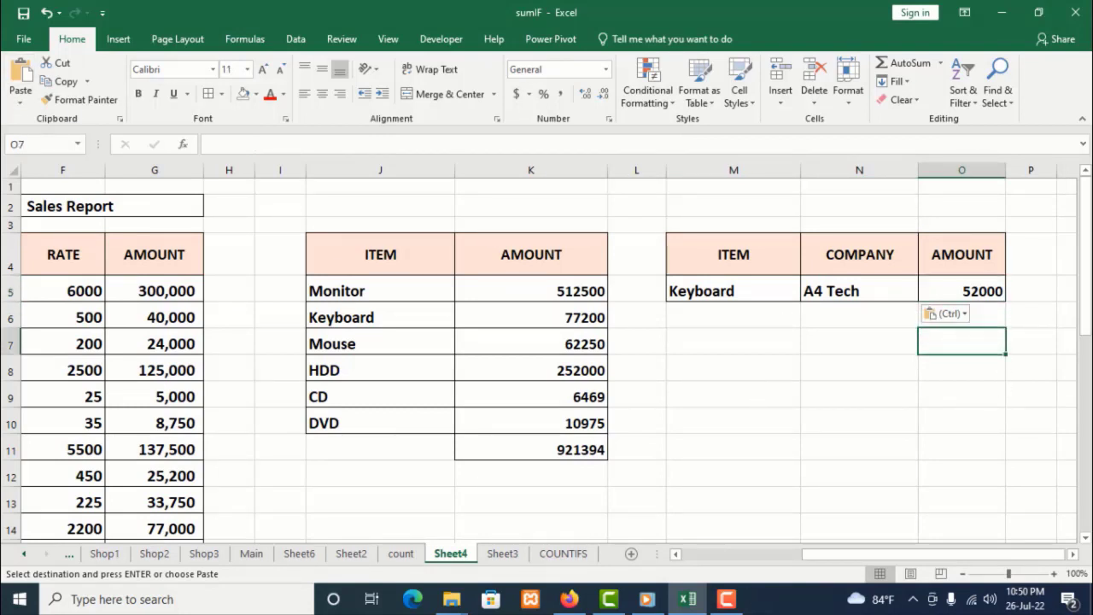
pyautogui.click(777, 397)
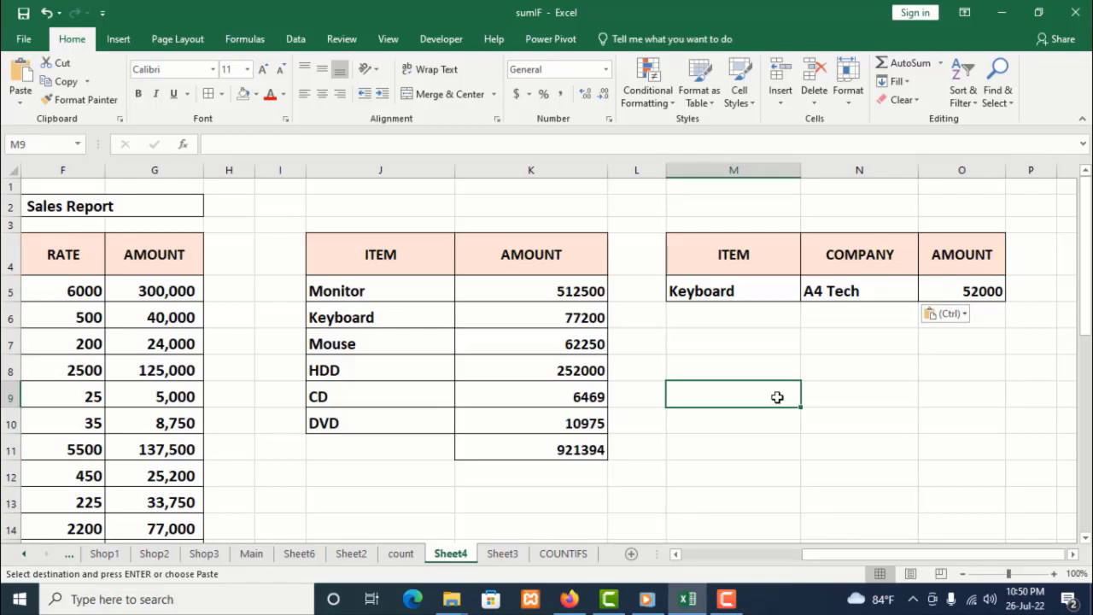
pyautogui.rightClick(331, 336)
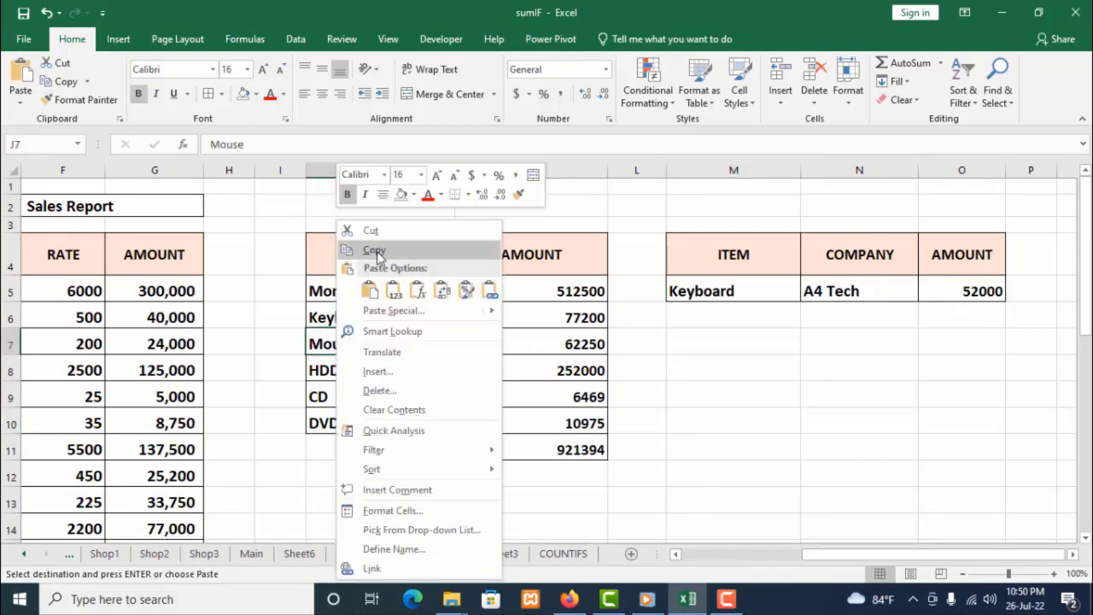
pyautogui.click(376, 250)
pyautogui.click(703, 288)
pyautogui.rightClick(707, 290)
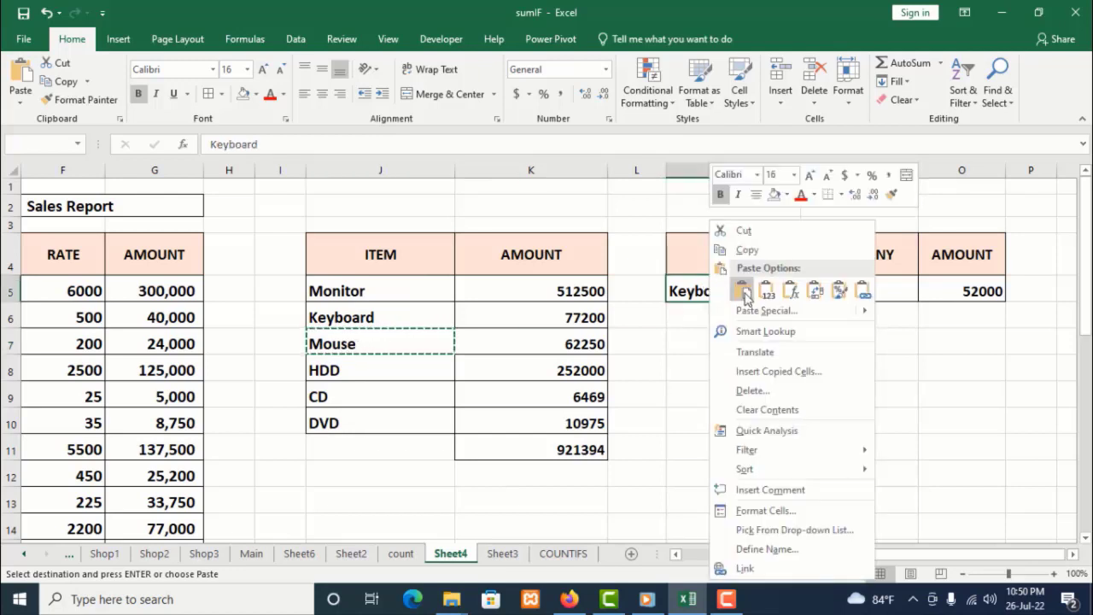
pyautogui.click(742, 291)
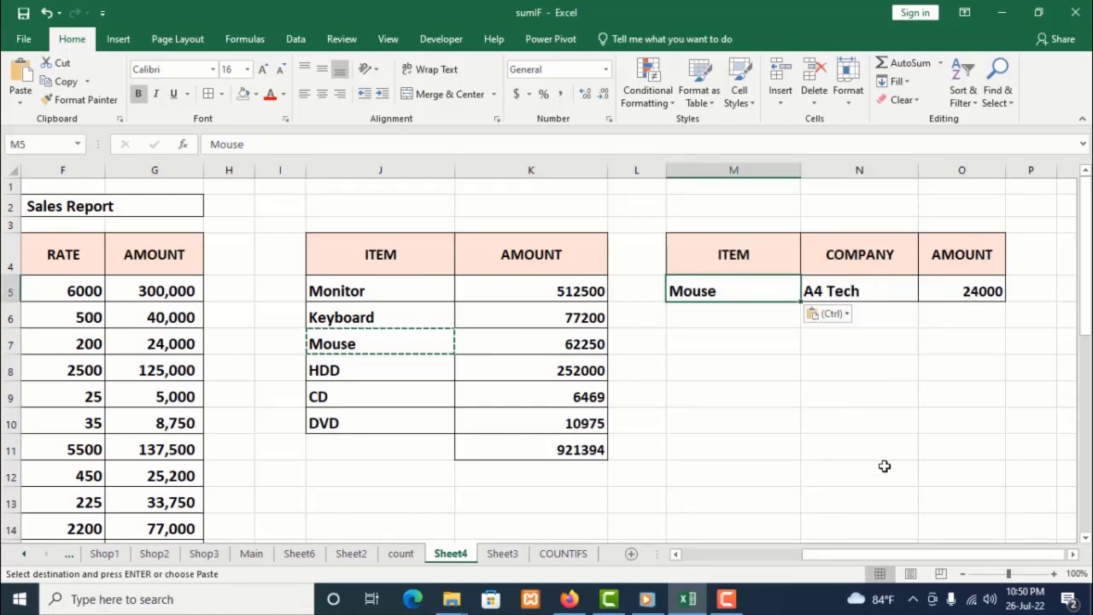
# Copy the item HDD from J8 into M5 as the lookup item
pyautogui.moveTo(851, 550); pyautogui.dragTo(721, 561)
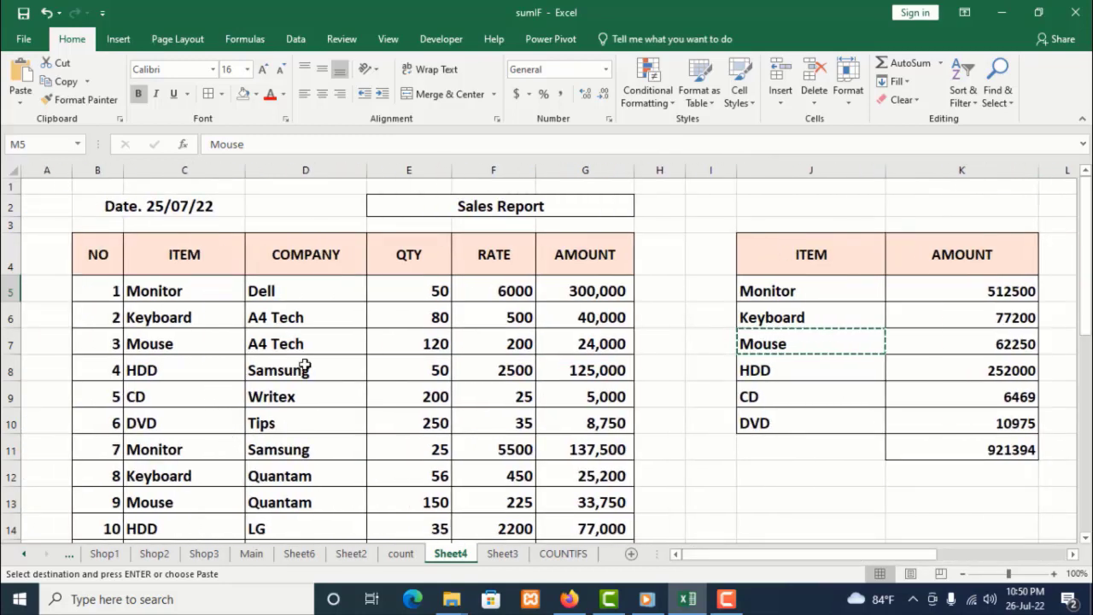
pyautogui.moveTo(818, 551); pyautogui.dragTo(924, 559)
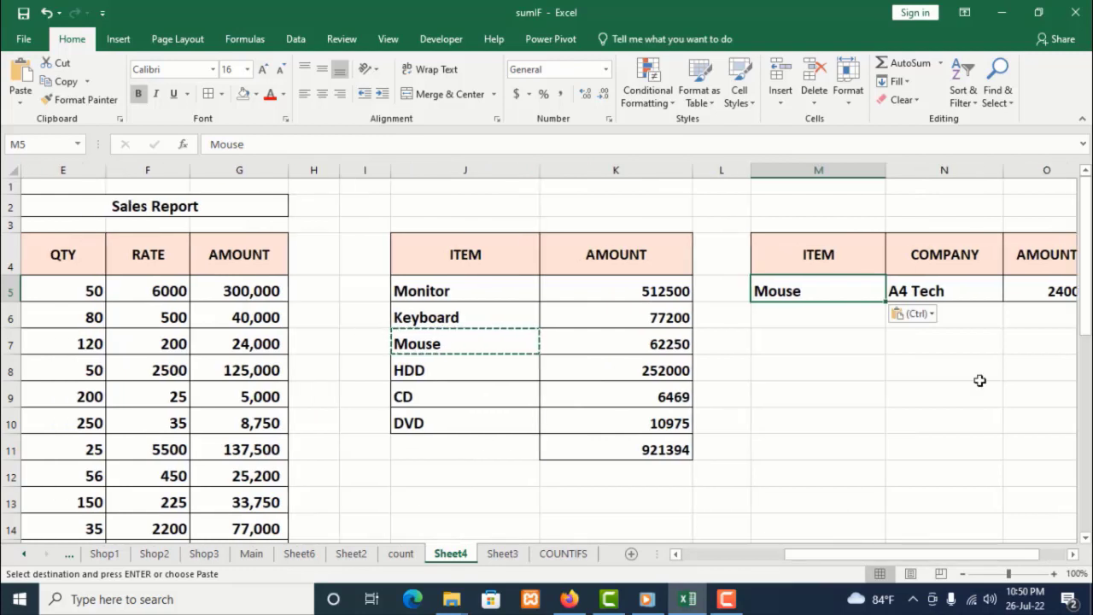
pyautogui.click(433, 368)
pyautogui.rightClick(433, 369)
pyautogui.click(475, 40)
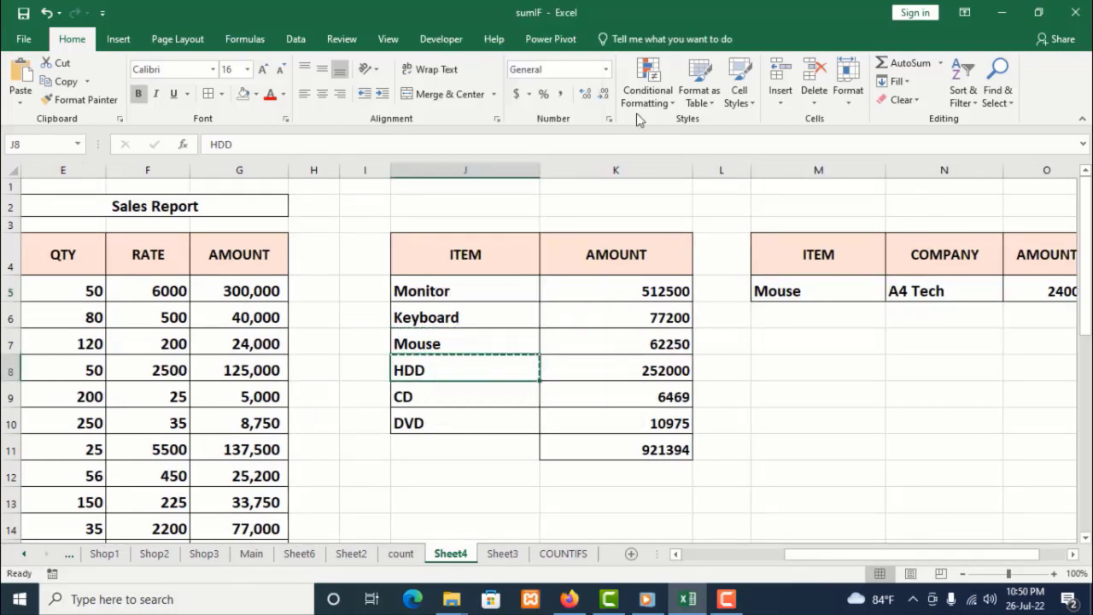
pyautogui.click(805, 283)
pyautogui.rightClick(806, 282)
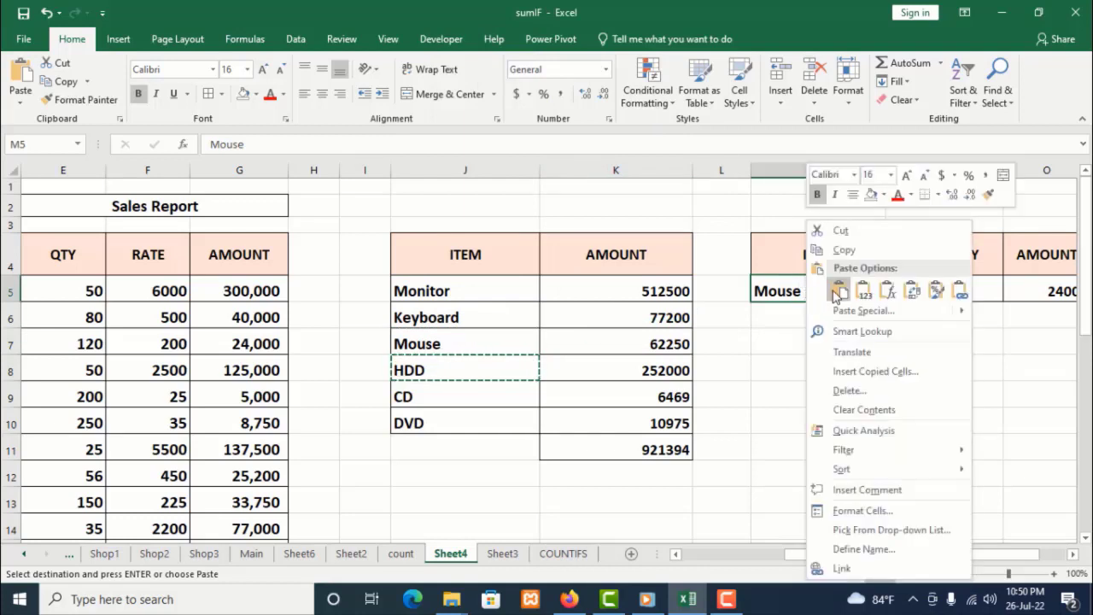
pyautogui.click(837, 295)
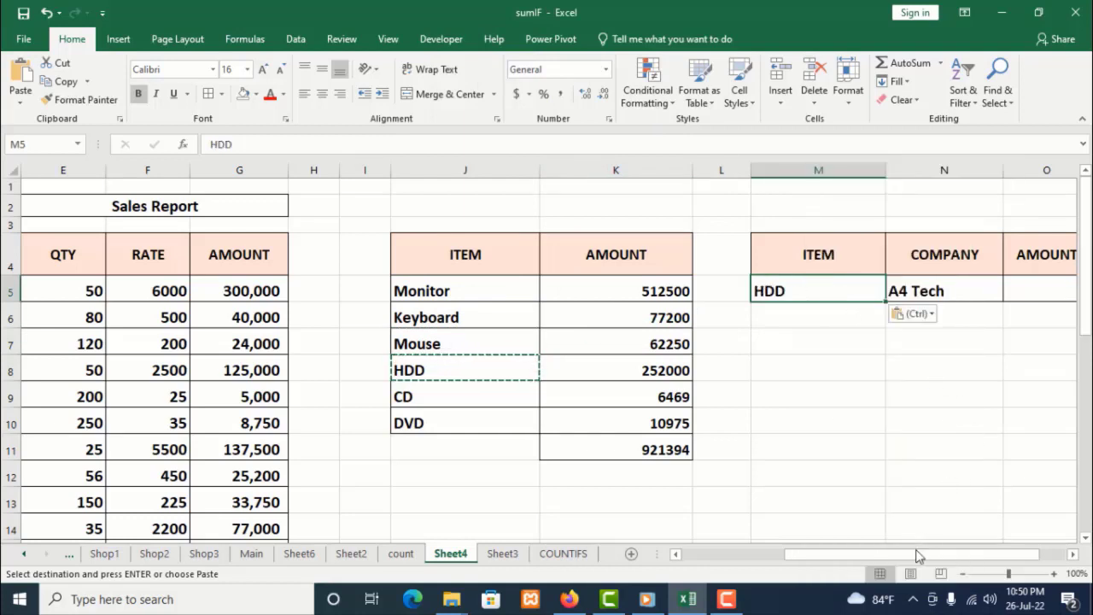
# Copy the company Samsung from D8 into N5 as the lookup company
pyautogui.moveTo(918, 556); pyautogui.dragTo(804, 579)
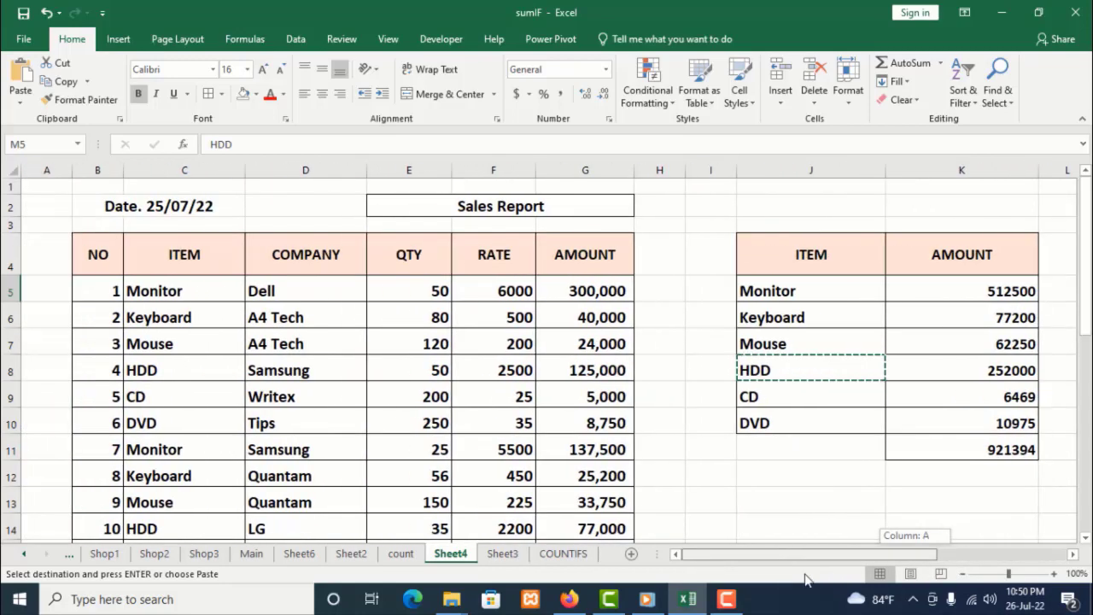
pyautogui.click(284, 372)
pyautogui.rightClick(283, 371)
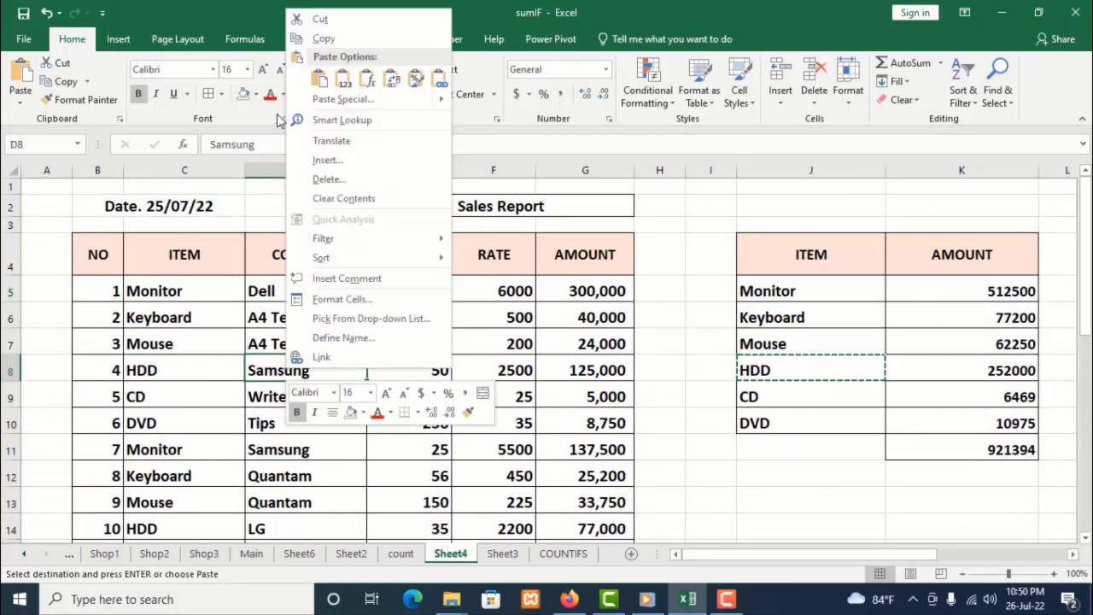
pyautogui.press('Escape')
pyautogui.moveTo(898, 555); pyautogui.dragTo(1069, 556)
pyautogui.click(874, 285)
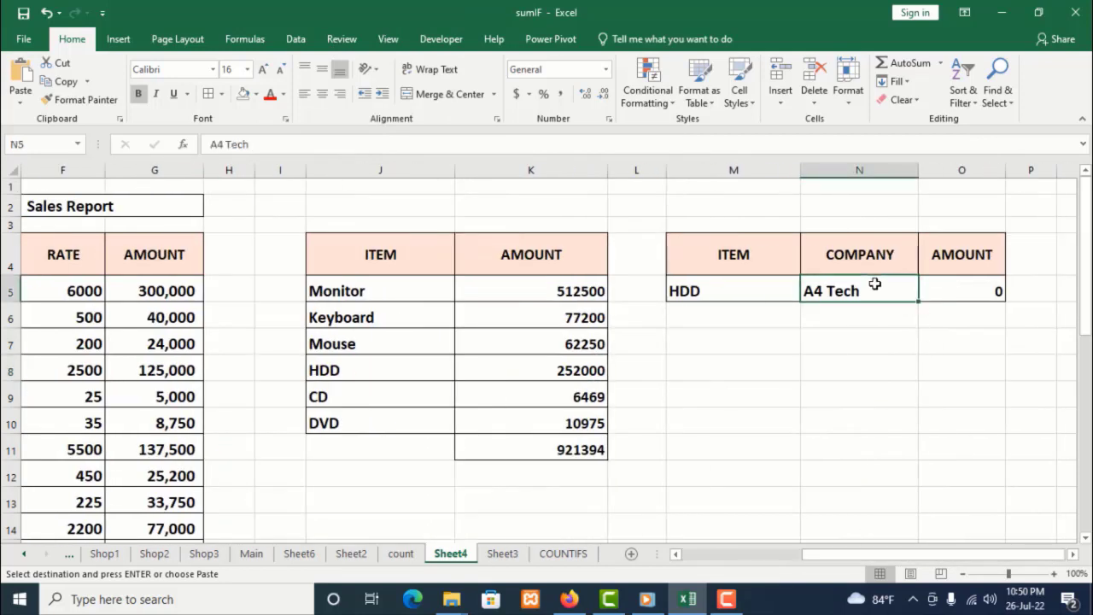
pyautogui.rightClick(874, 284)
pyautogui.click(905, 292)
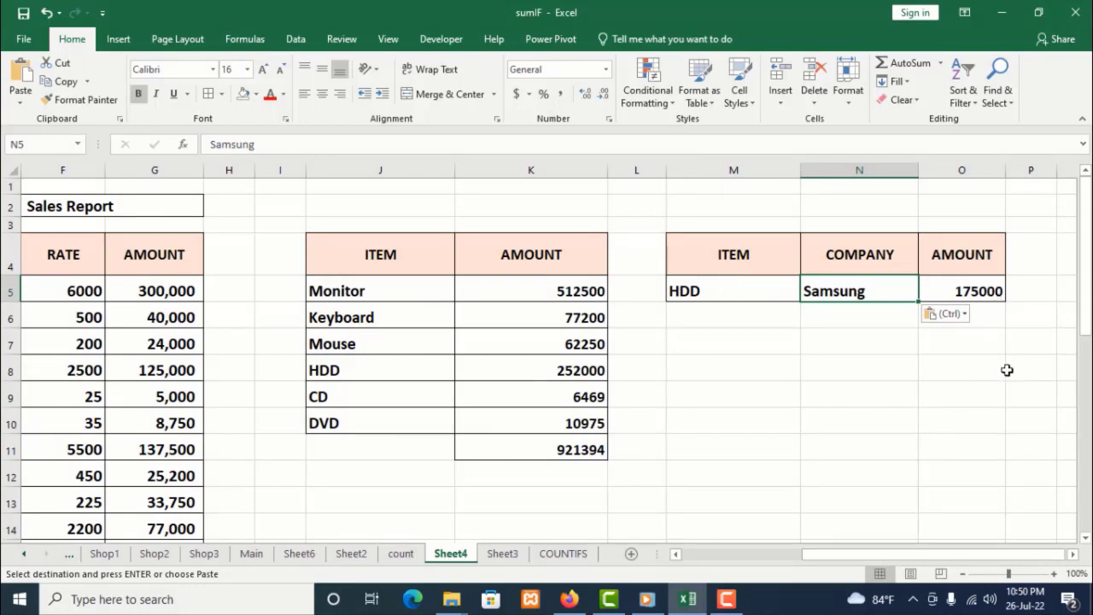
pyautogui.click(879, 414)
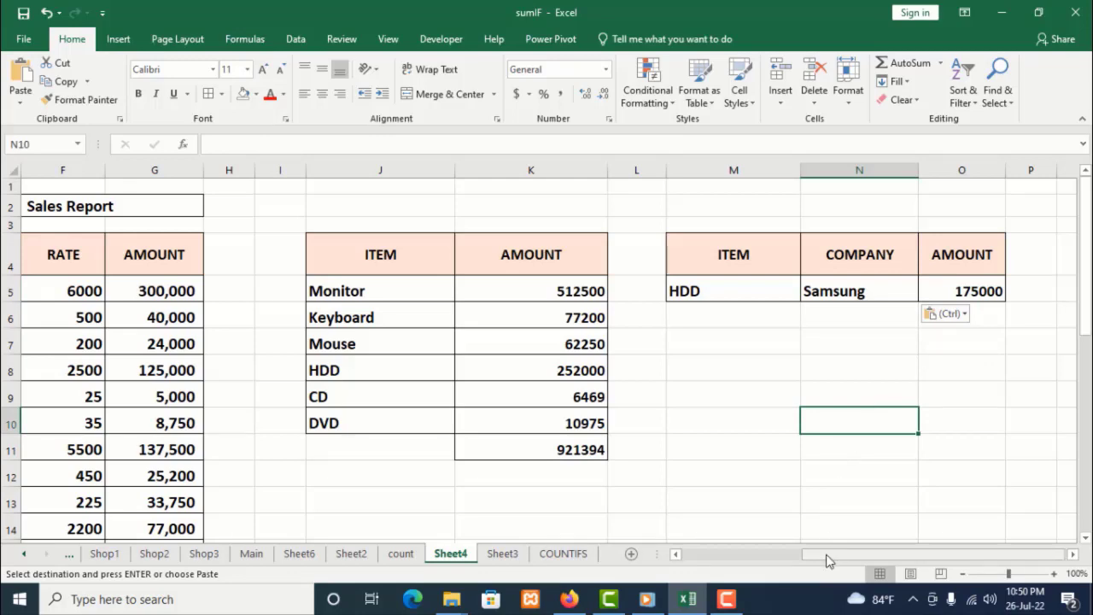
pyautogui.moveTo(827, 560); pyautogui.dragTo(707, 561)
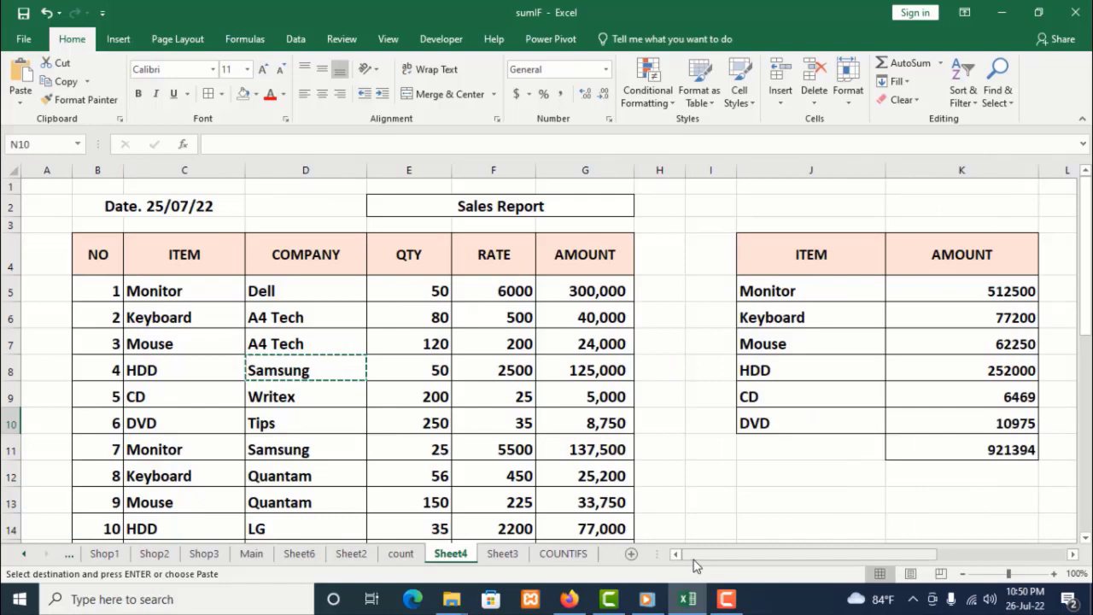
pyautogui.scroll(-1, 681, 480)
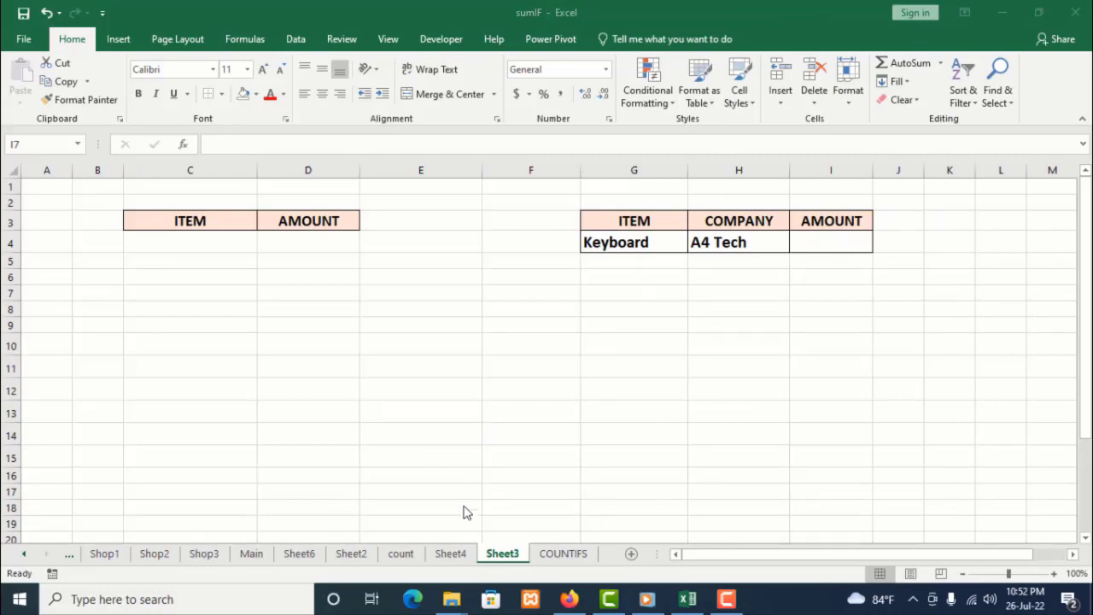
pyautogui.click(455, 553)
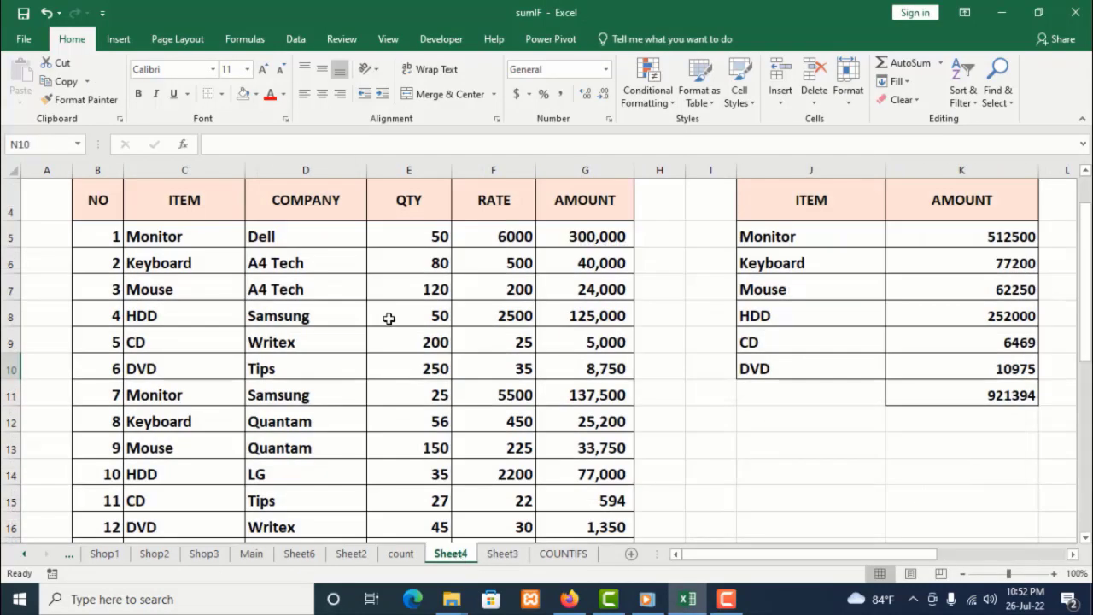
pyautogui.scroll(1, 388, 318)
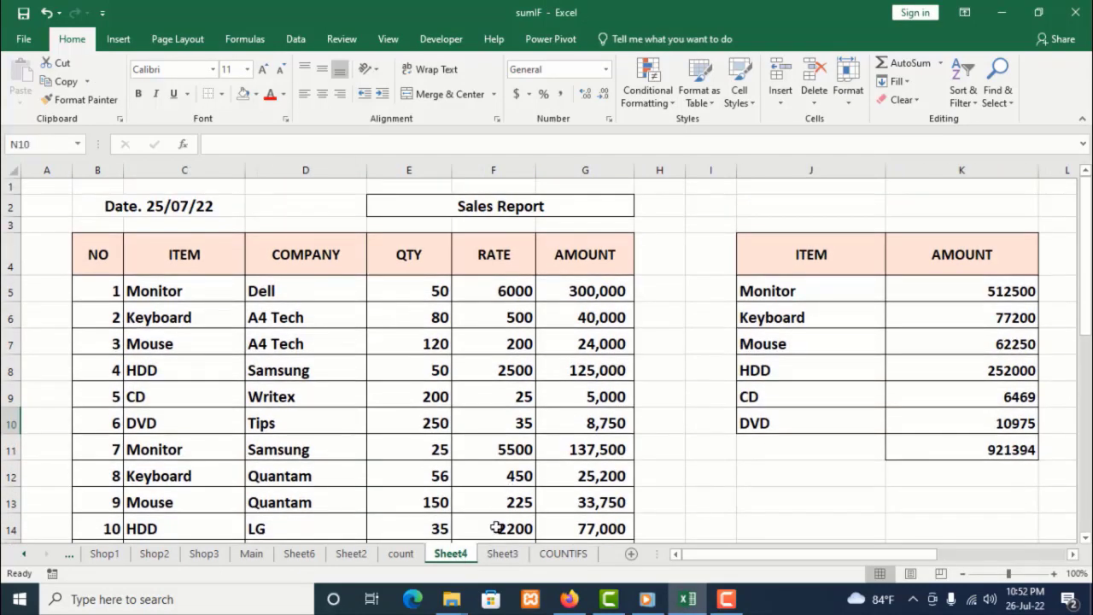
pyautogui.click(504, 556)
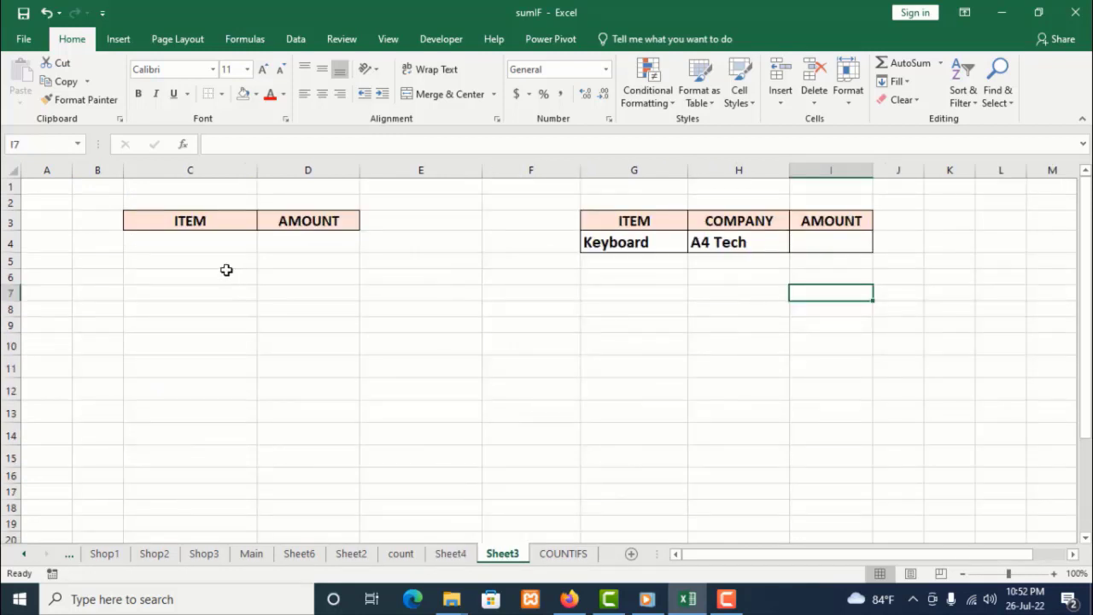
# Copy the item column C5:C22 from Sheet4 and paste it under the ITEM header at C4 on Sheet3
pyautogui.click(197, 224)
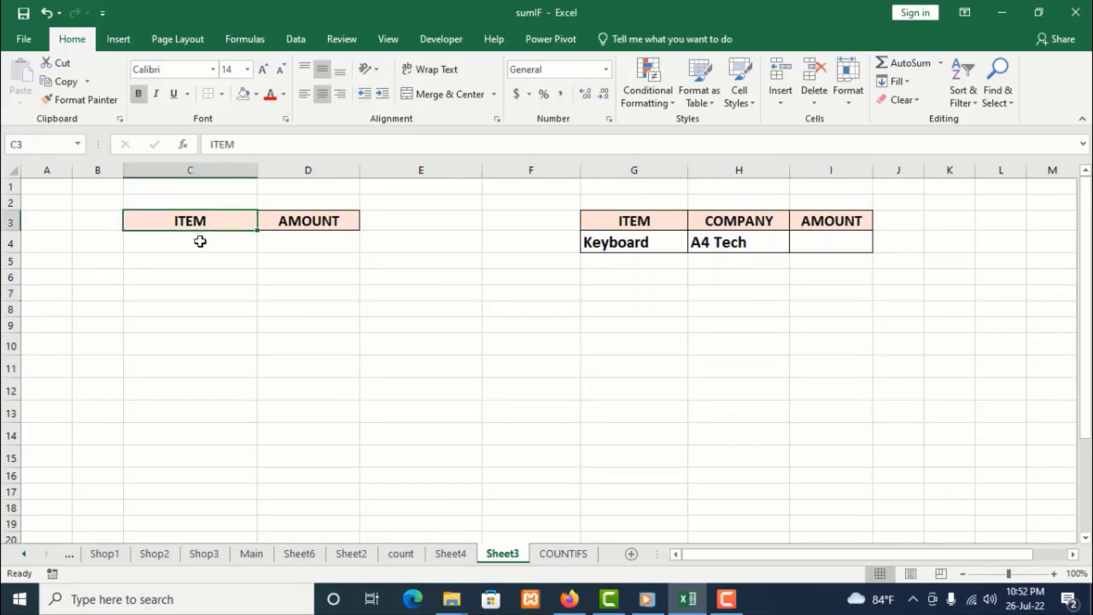
pyautogui.click(200, 241)
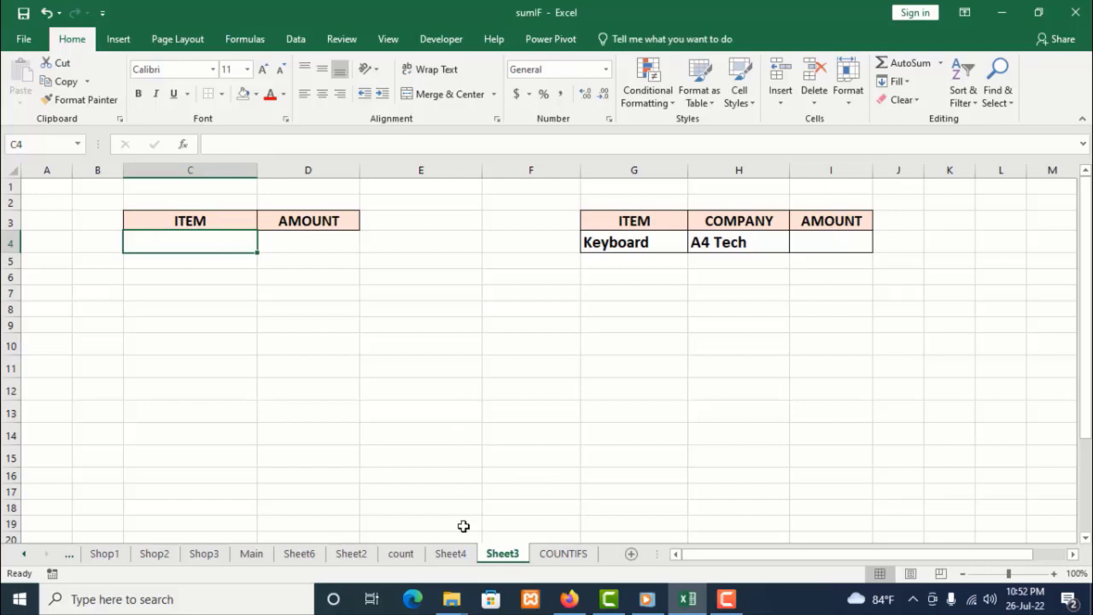
pyautogui.click(452, 553)
pyautogui.moveTo(183, 294); pyautogui.dragTo(172, 478)
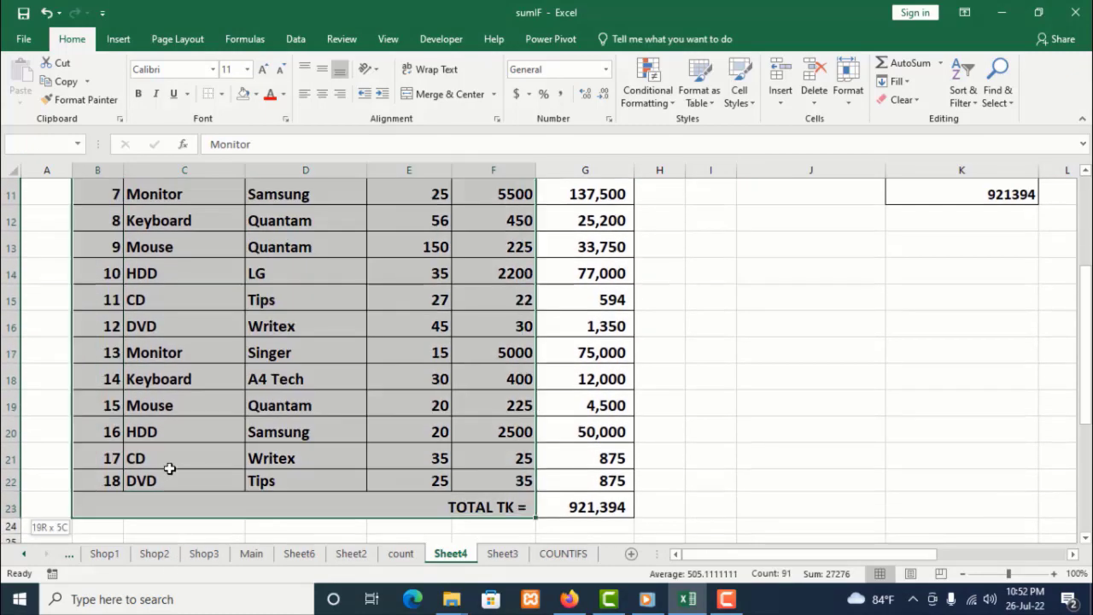
pyautogui.rightClick(170, 481)
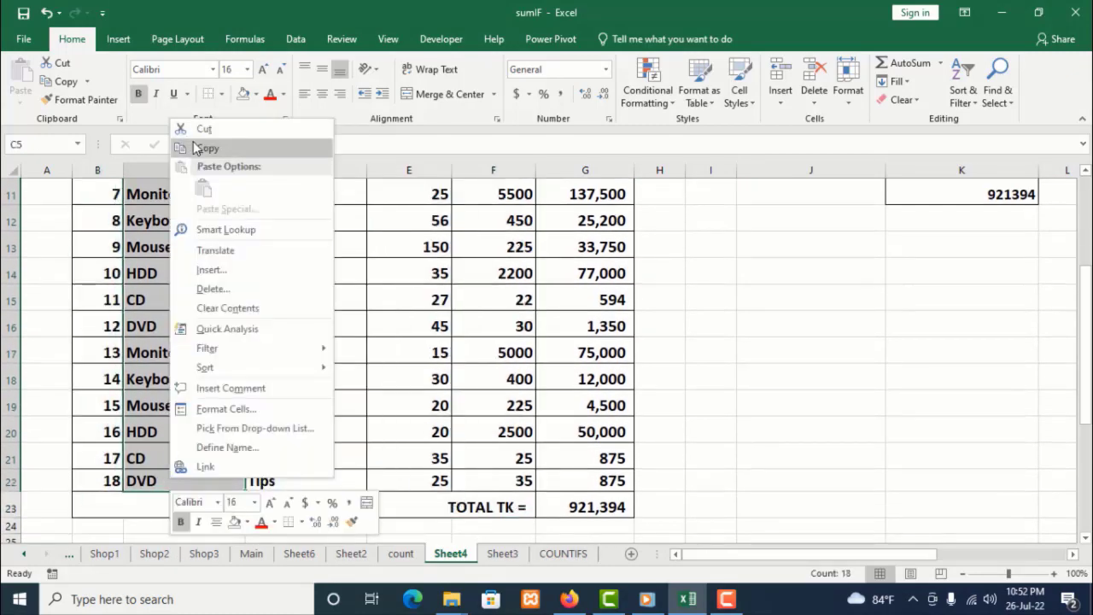
pyautogui.click(205, 148)
pyautogui.scroll(4, 546, 358)
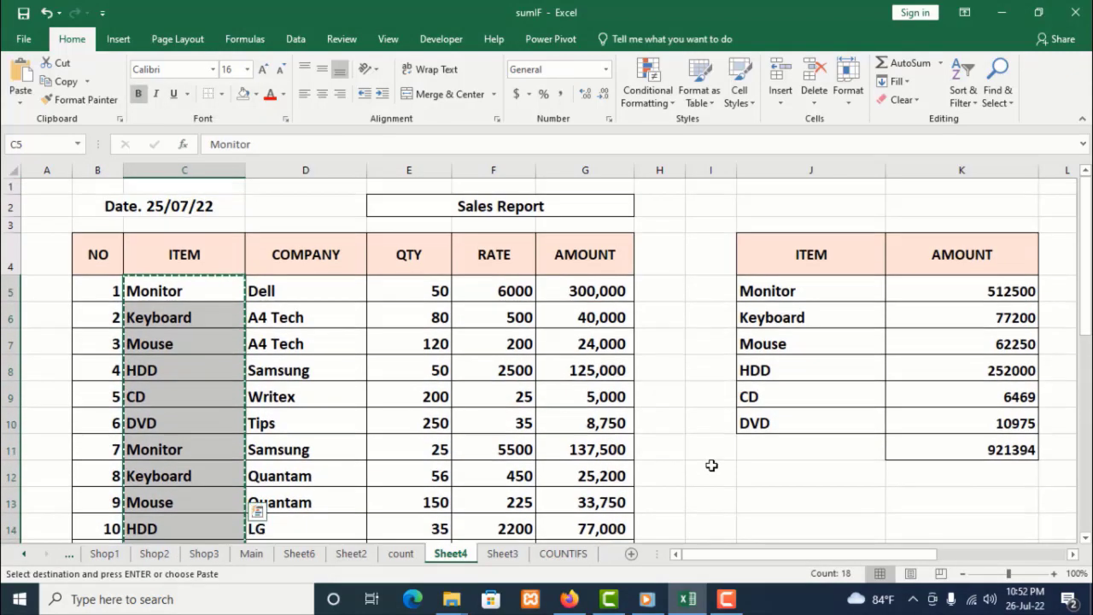
pyautogui.click(502, 553)
pyautogui.rightClick(206, 242)
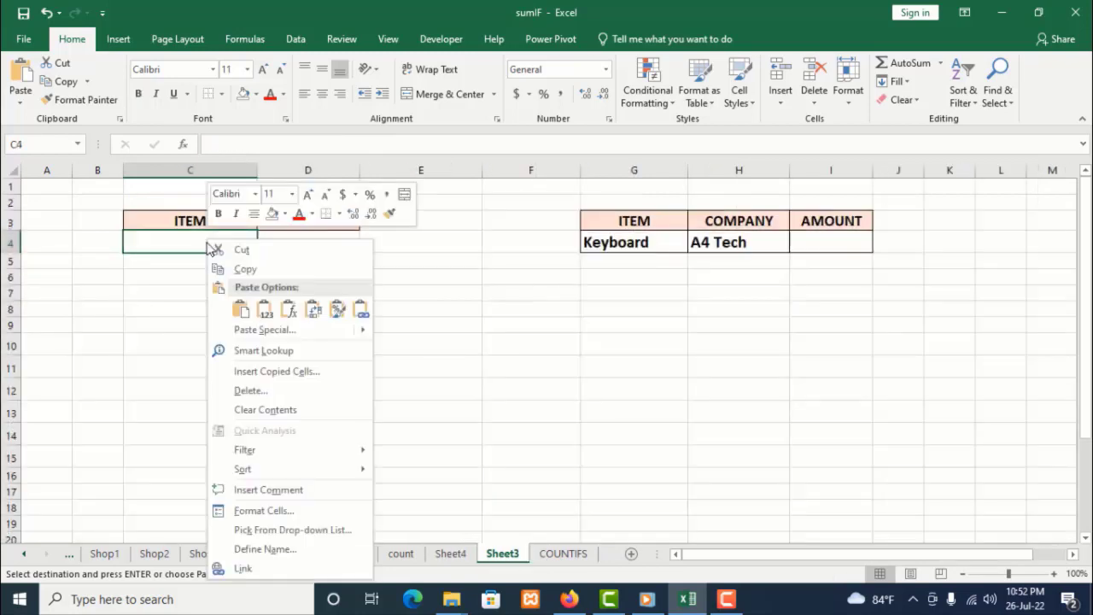
pyautogui.click(240, 310)
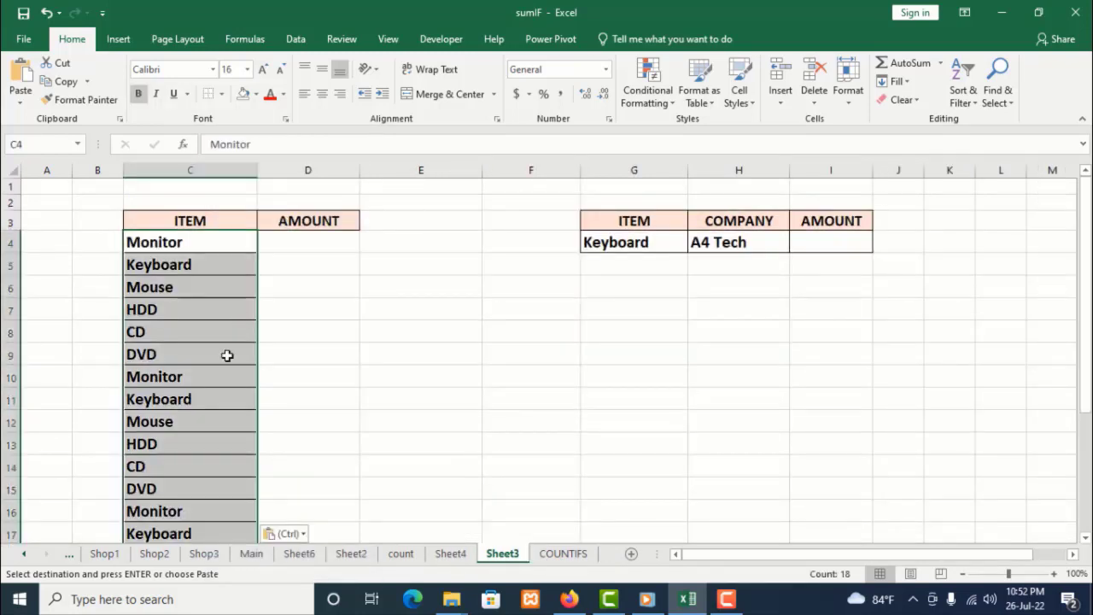
# Remove duplicate values from the ITEM column, checking only the ITEM column in Remove Duplicates
pyautogui.click(295, 39)
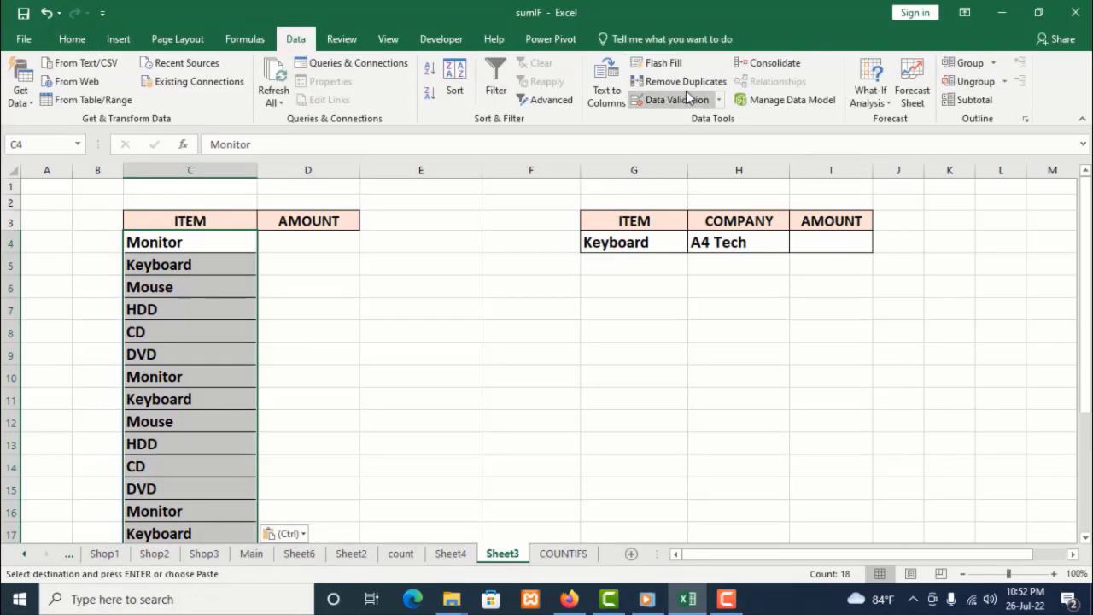
pyautogui.click(674, 84)
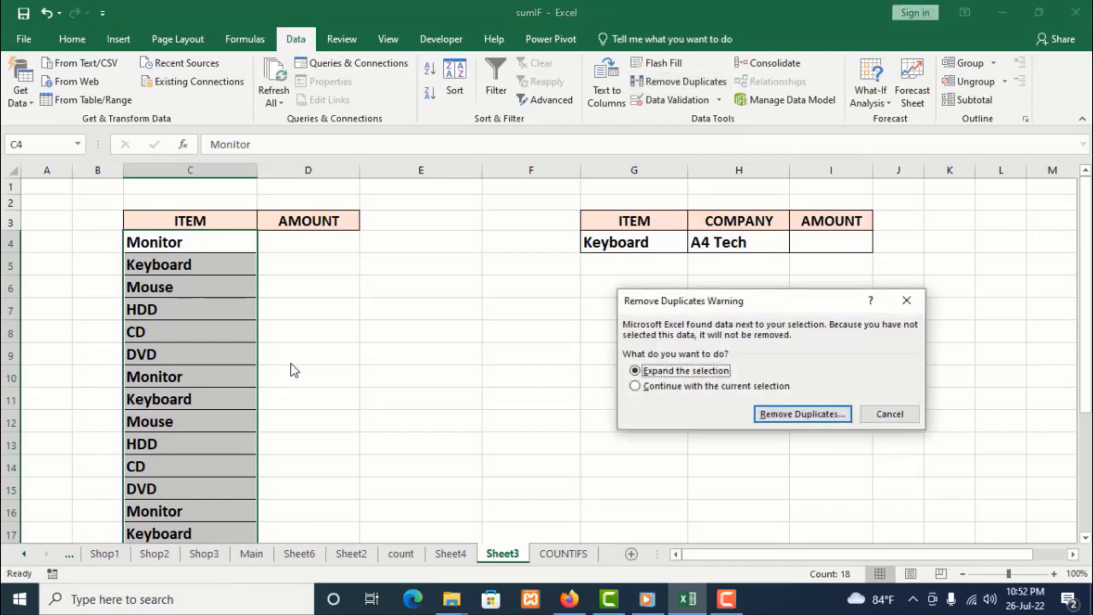
pyautogui.click(800, 419)
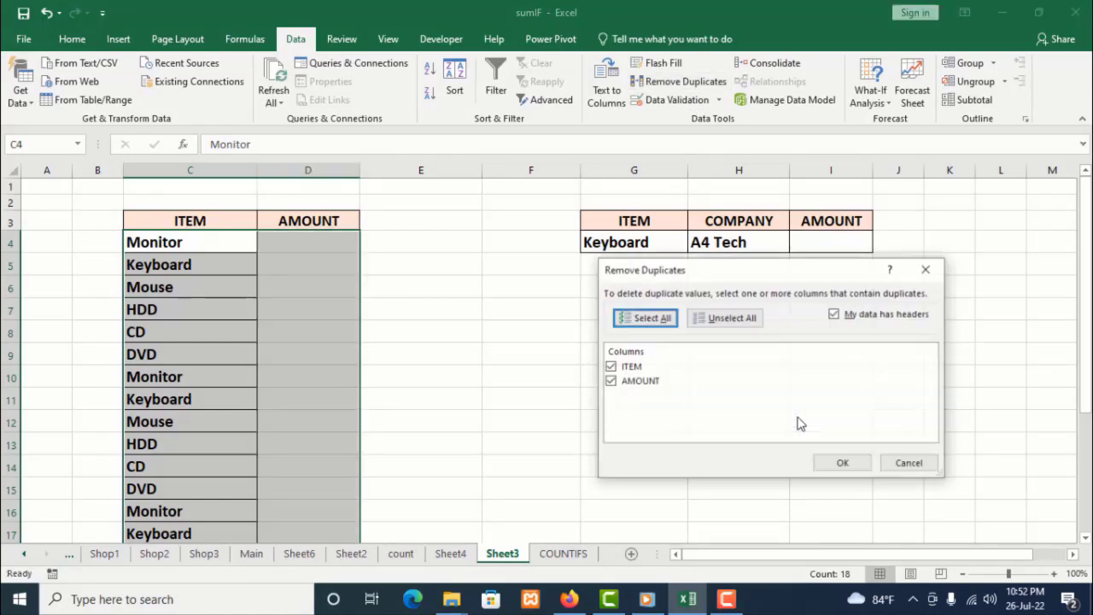
pyautogui.click(609, 382)
pyautogui.click(630, 367)
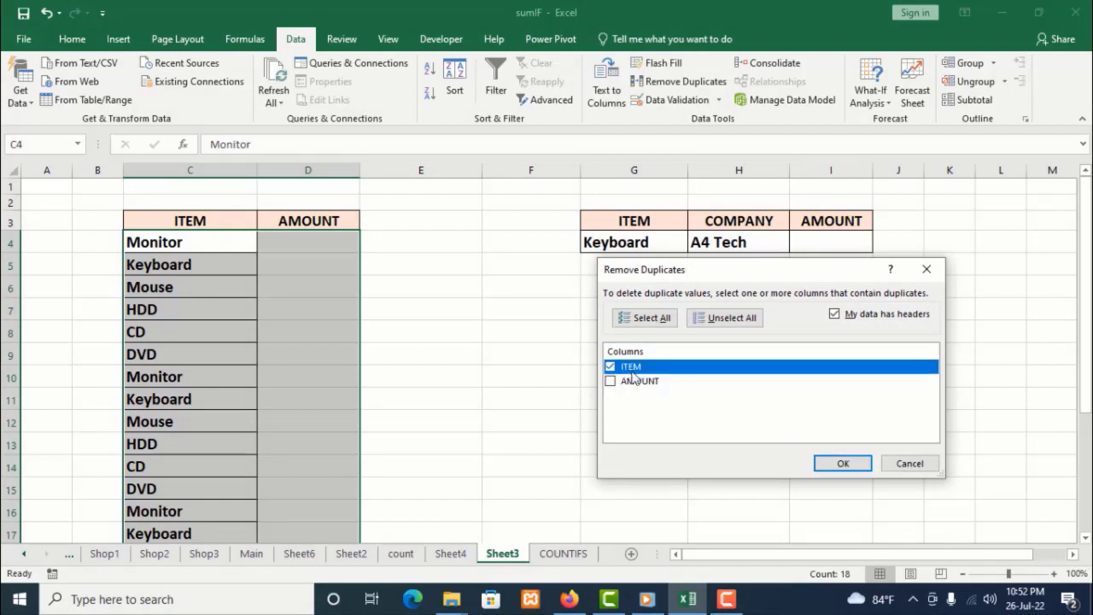
pyautogui.click(849, 465)
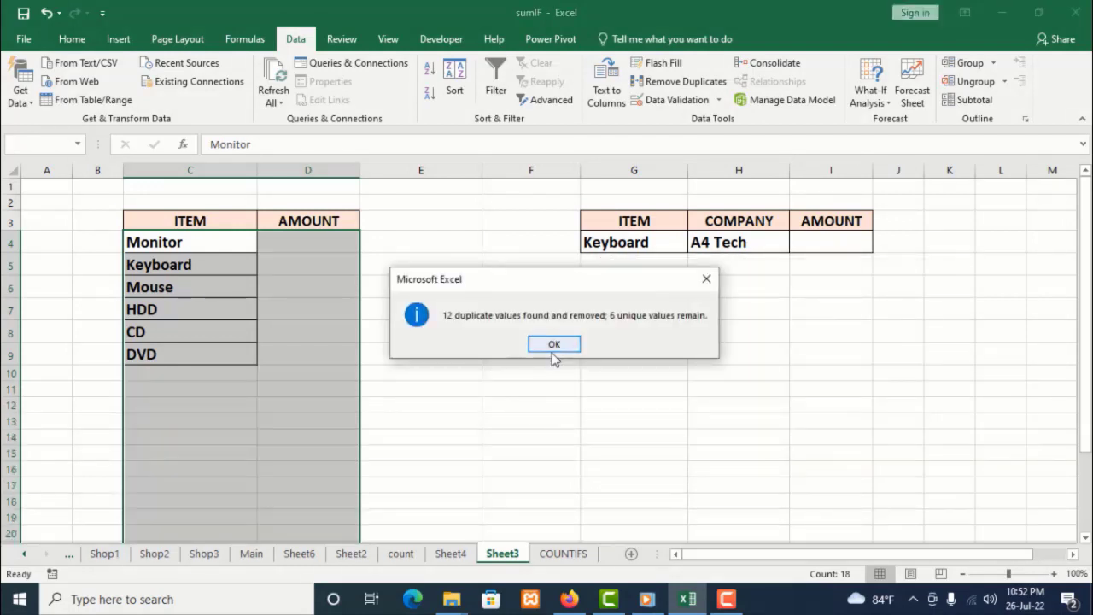
pyautogui.click(554, 344)
# Compare the unique item list on Sheet3 with the item names in the Sheet4 sales report
pyautogui.click(179, 369)
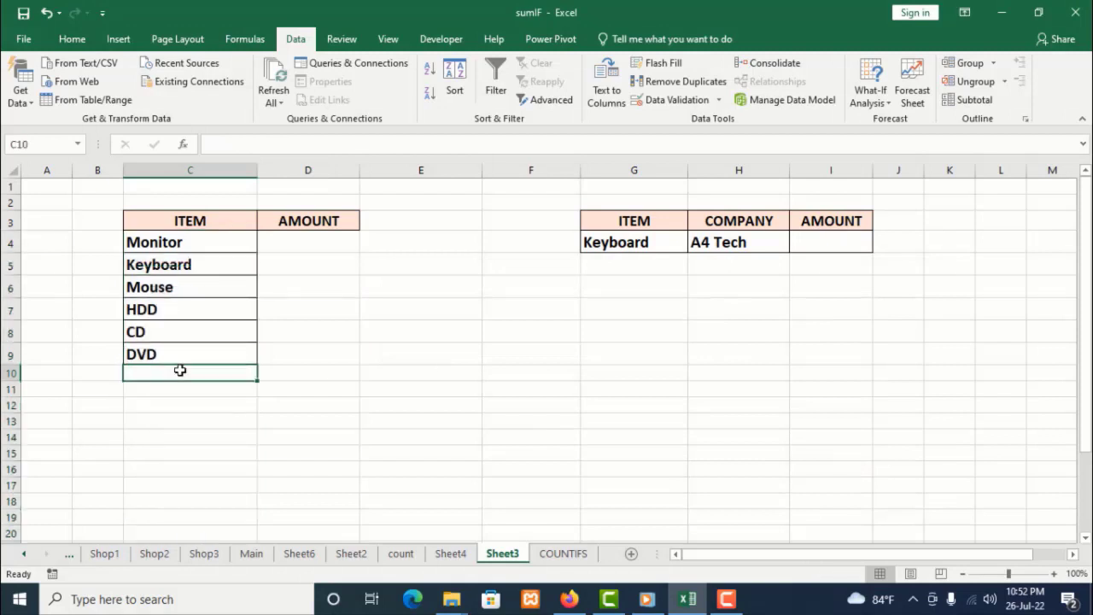
pyautogui.moveTo(205, 247); pyautogui.dragTo(203, 350)
pyautogui.moveTo(182, 245); pyautogui.dragTo(185, 338)
pyautogui.click(427, 372)
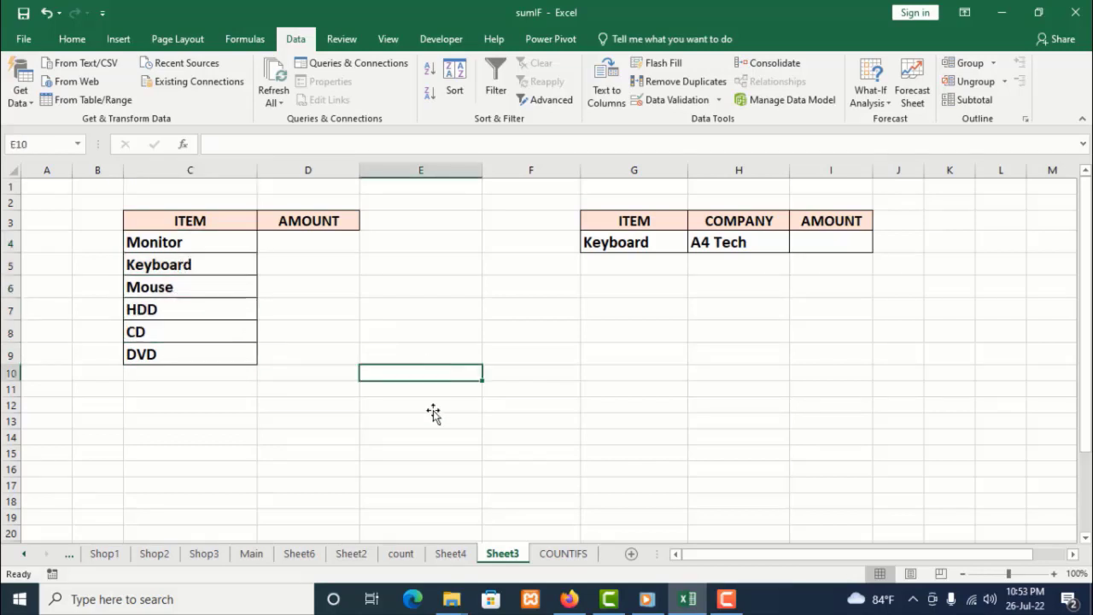
pyautogui.click(453, 554)
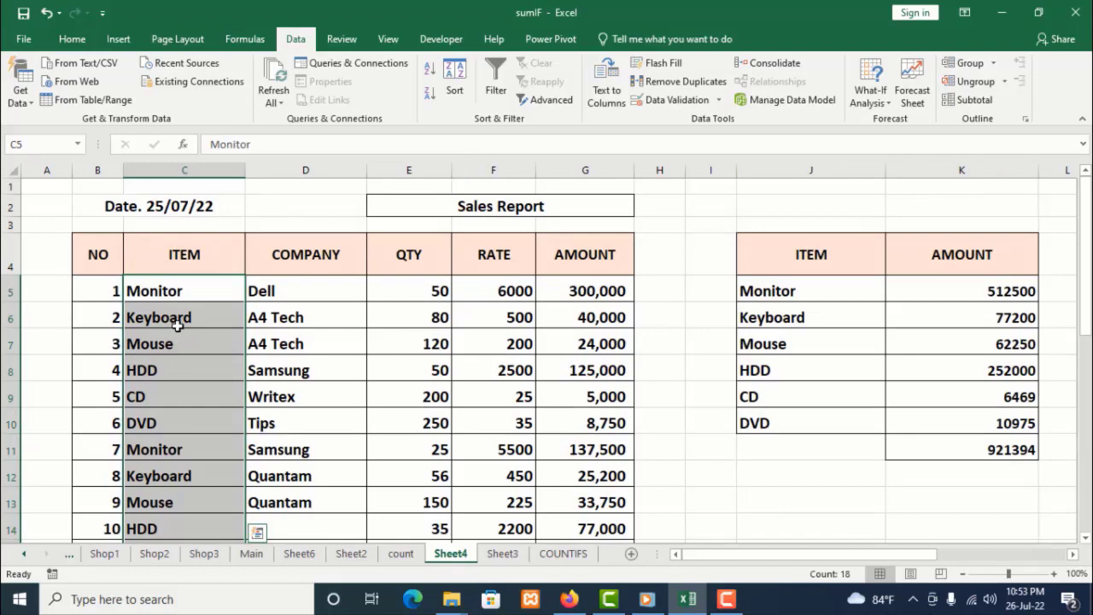
pyautogui.scroll(-3, 177, 325)
pyautogui.scroll(4, 178, 325)
pyautogui.scroll(-5, 178, 325)
pyautogui.scroll(5, 186, 355)
pyautogui.scroll(-2, 588, 305)
pyautogui.scroll(2, 587, 304)
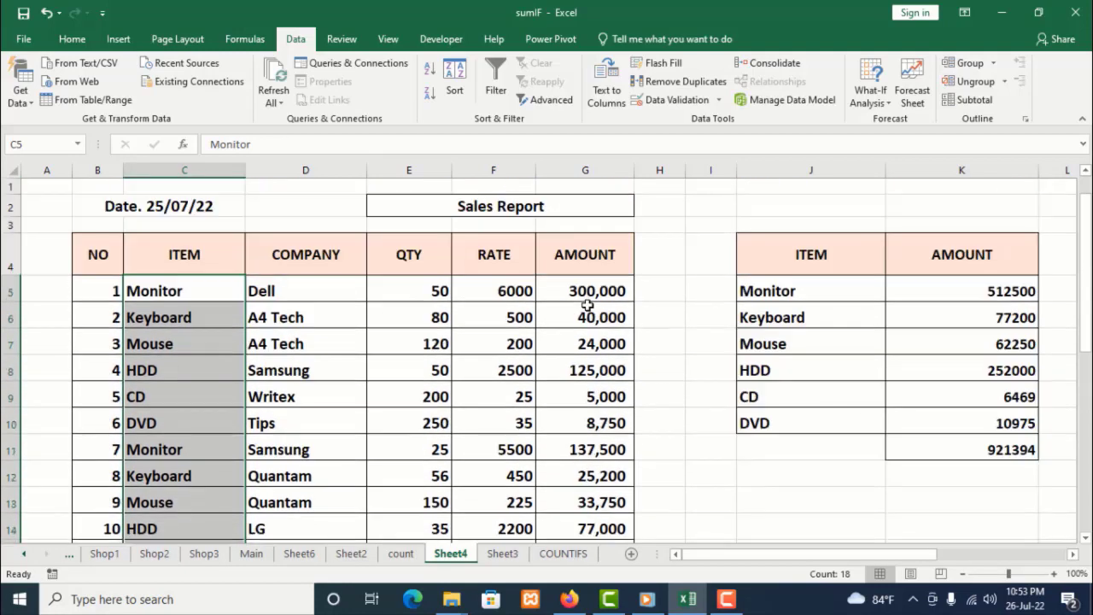
pyautogui.click(511, 557)
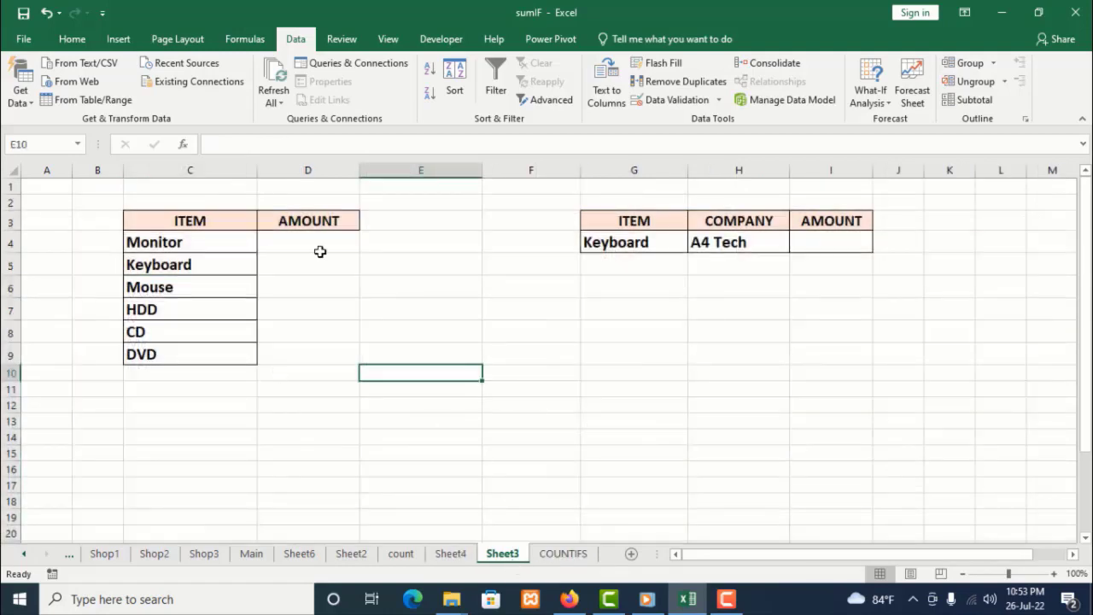
# Apply all borders to the AMOUNT cells D4:D9 beside the unique items
pyautogui.moveTo(317, 252); pyautogui.dragTo(308, 347)
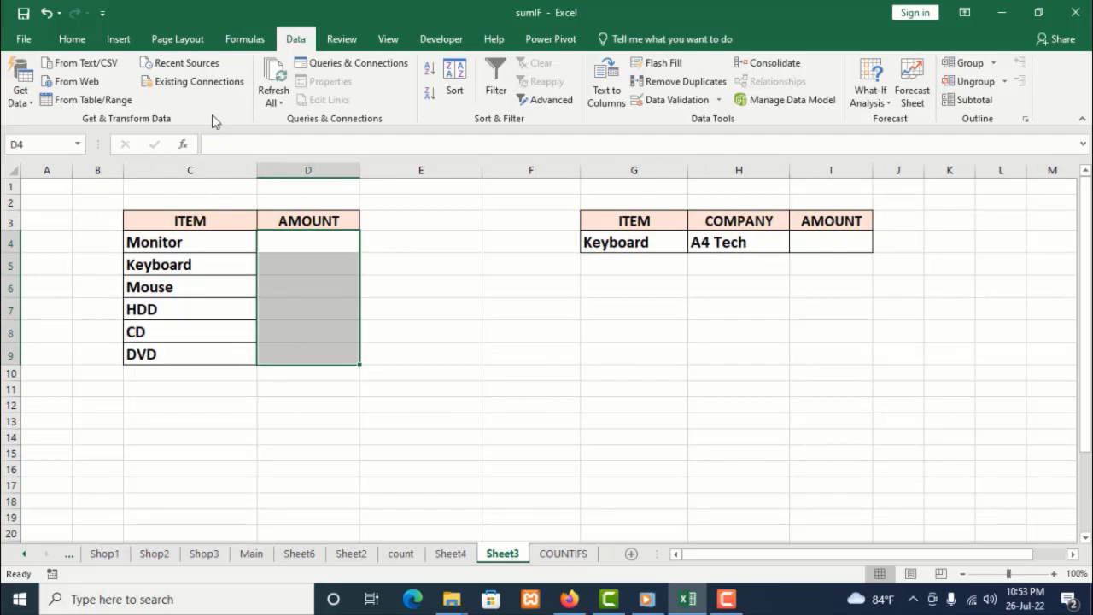
pyautogui.click(74, 43)
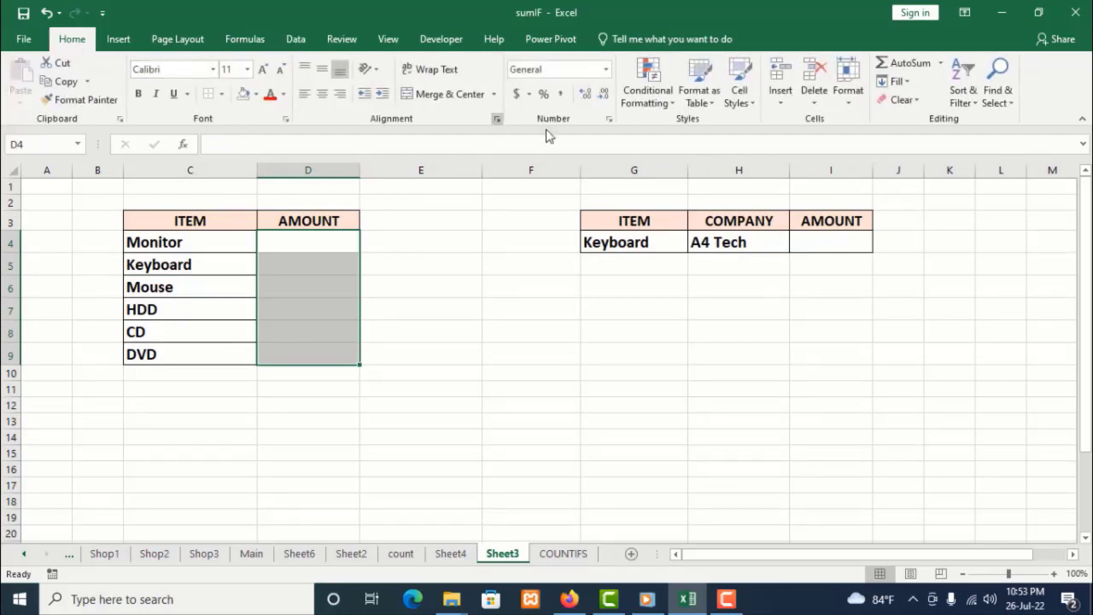
pyautogui.click(222, 94)
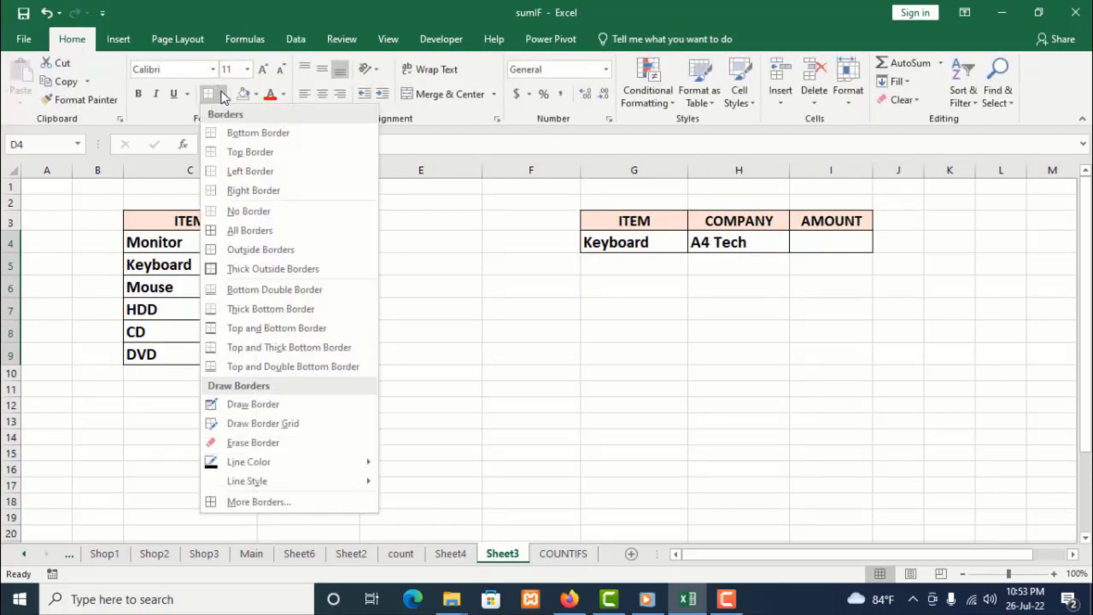
pyautogui.click(224, 230)
pyautogui.click(406, 256)
# Try the formula =SUMIF(item,C4) in D4, then clear the cell again
pyautogui.click(331, 244)
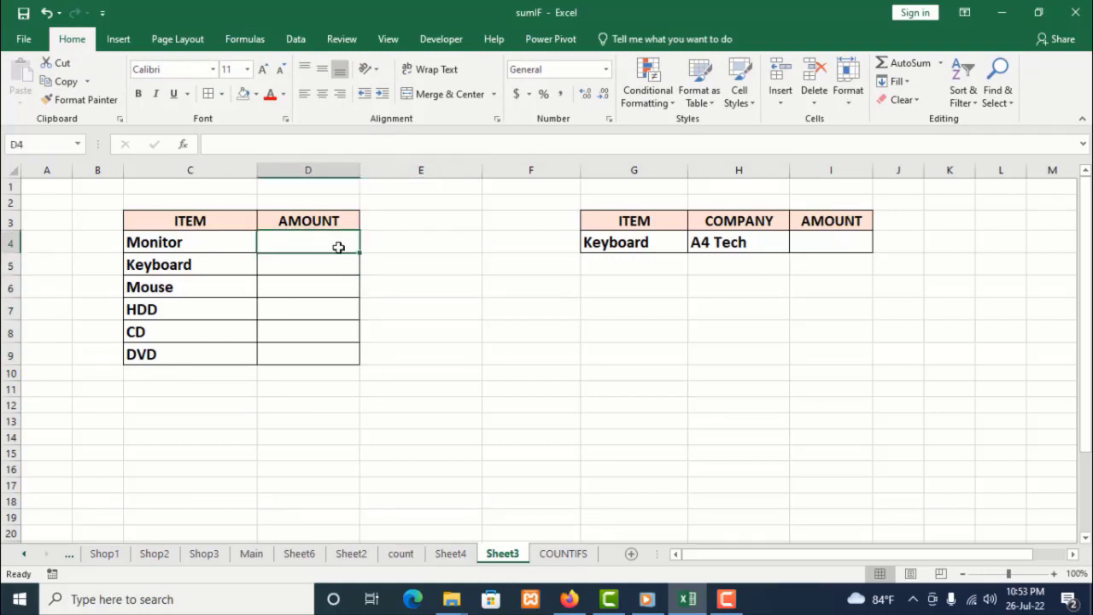
pyautogui.write('=')
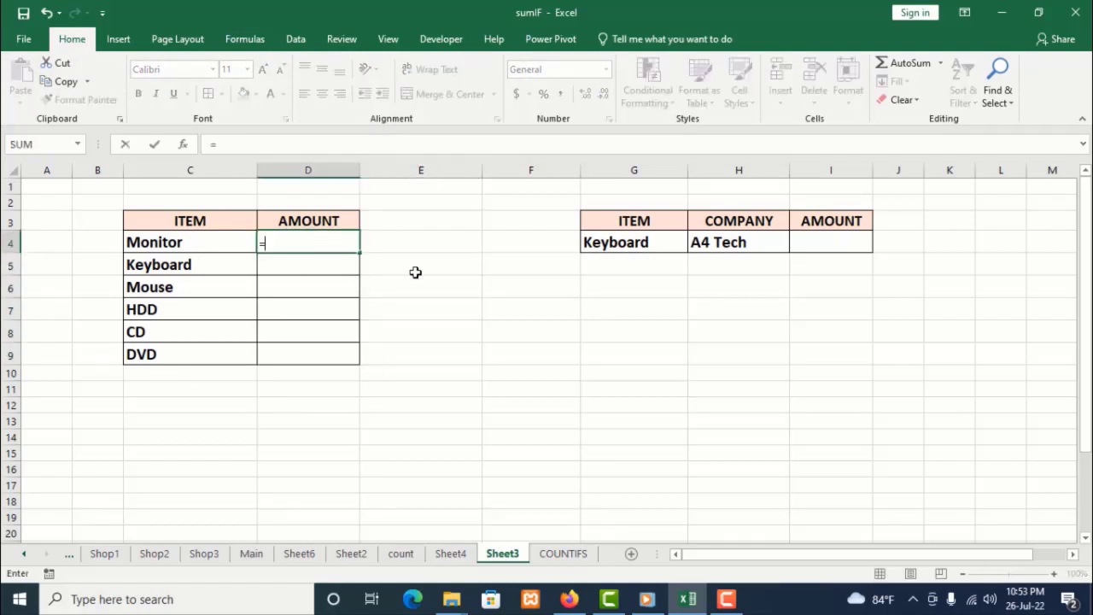
pyautogui.write('sum')
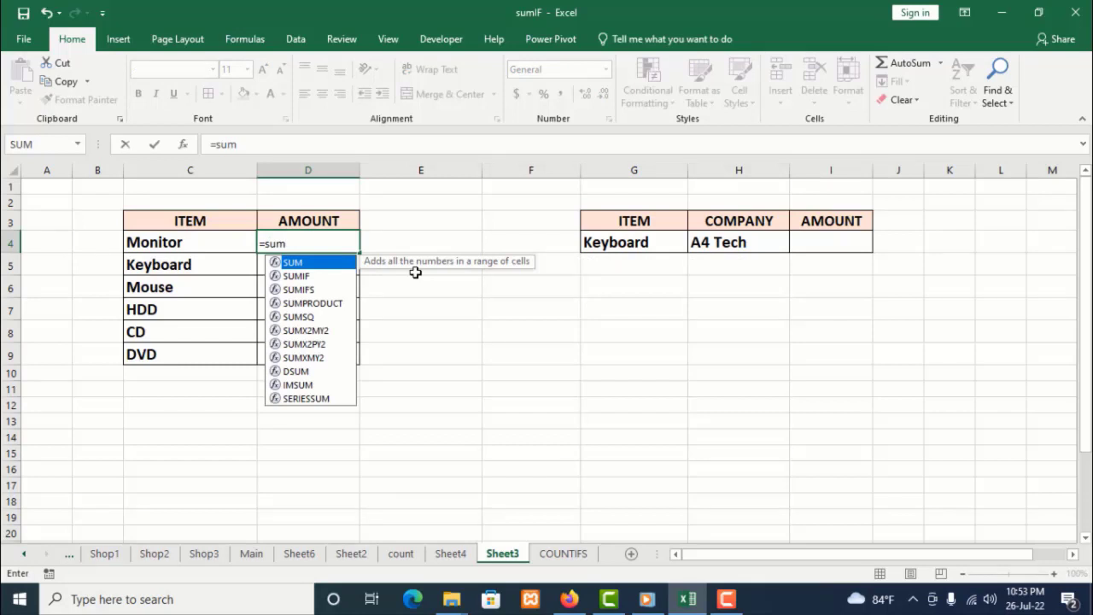
pyautogui.doubleClick(311, 276)
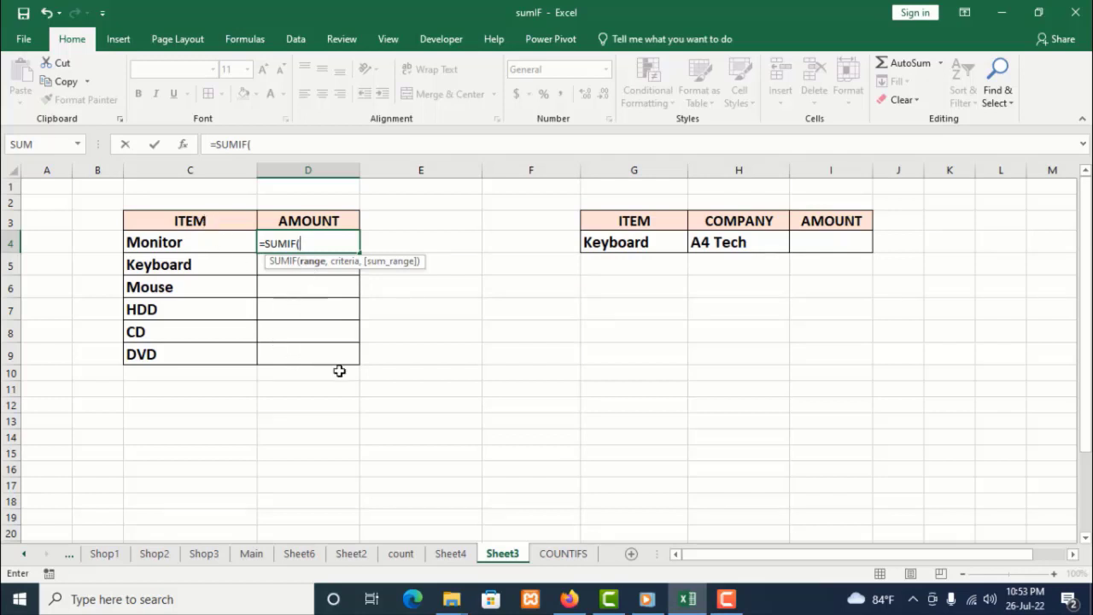
pyautogui.write('item')
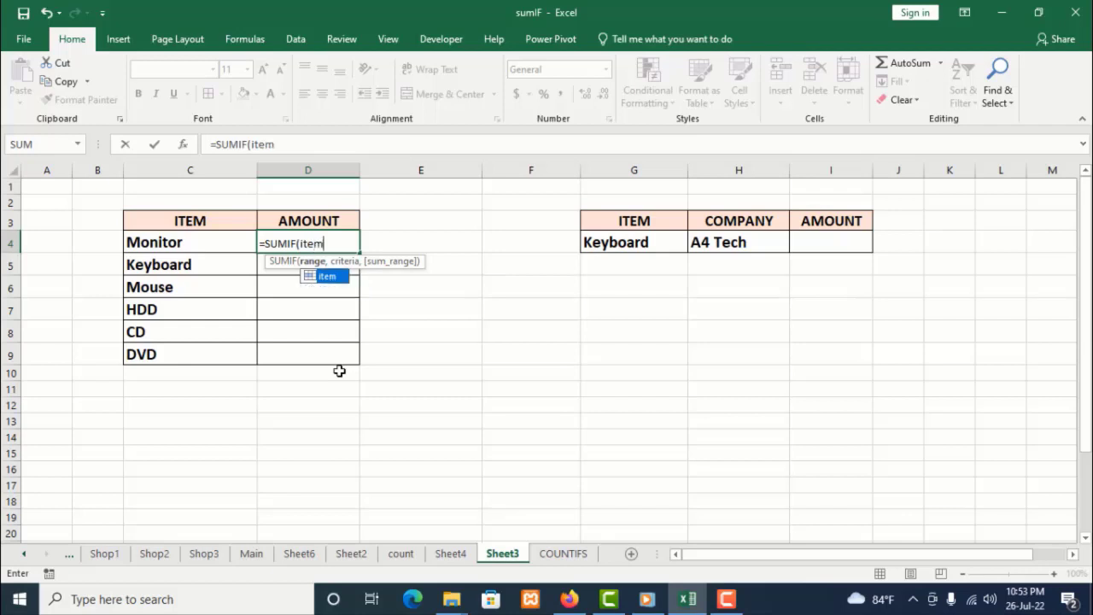
pyautogui.click(331, 246)
pyautogui.write(',')
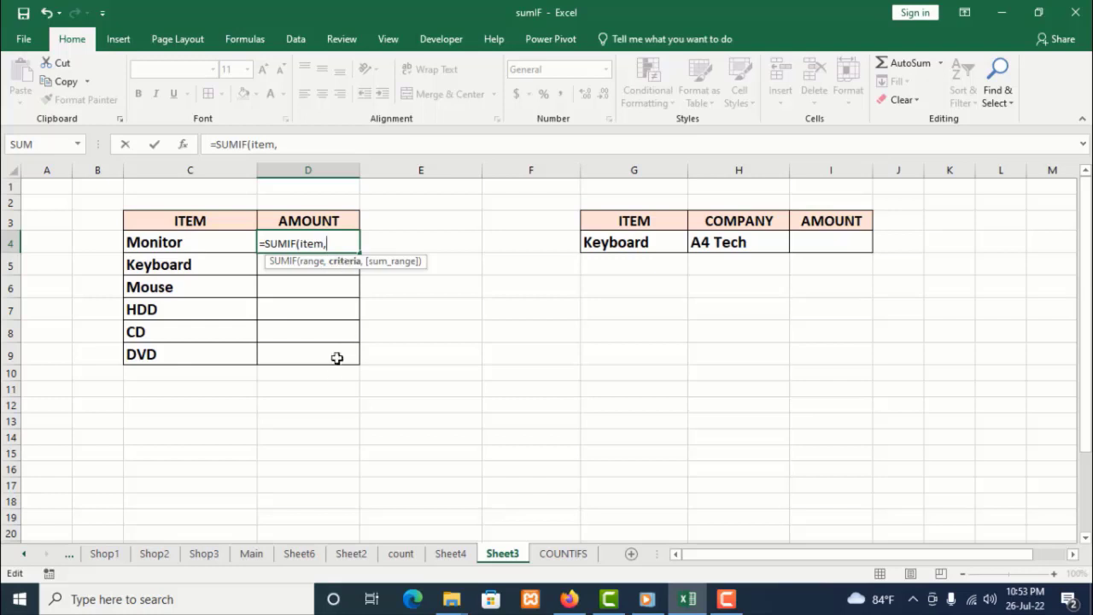
pyautogui.click(196, 243)
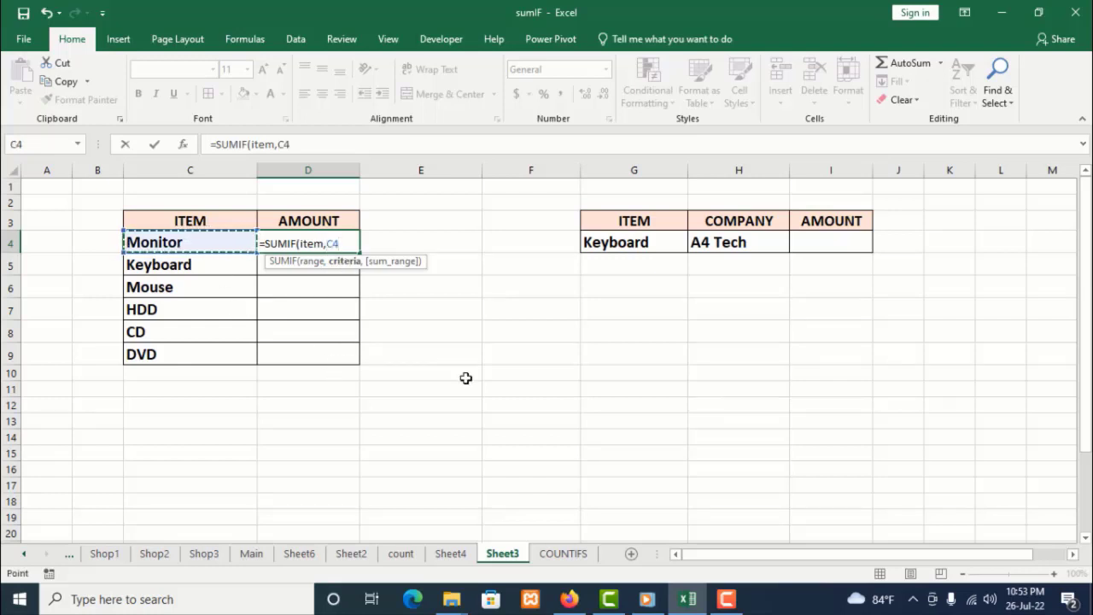
pyautogui.write(')')
pyautogui.press('Return')
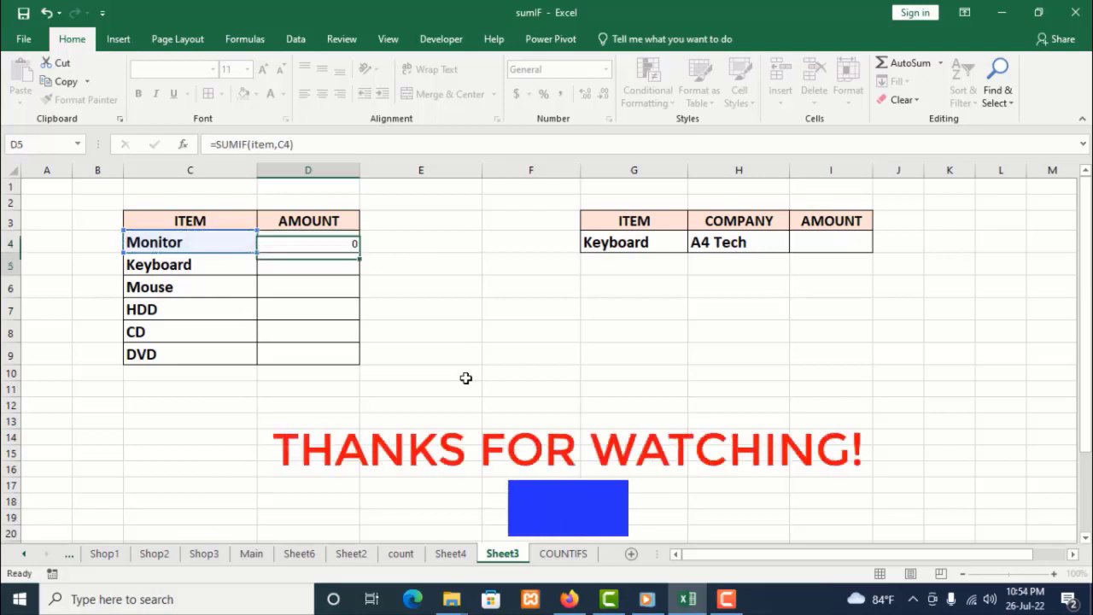
pyautogui.click(325, 242)
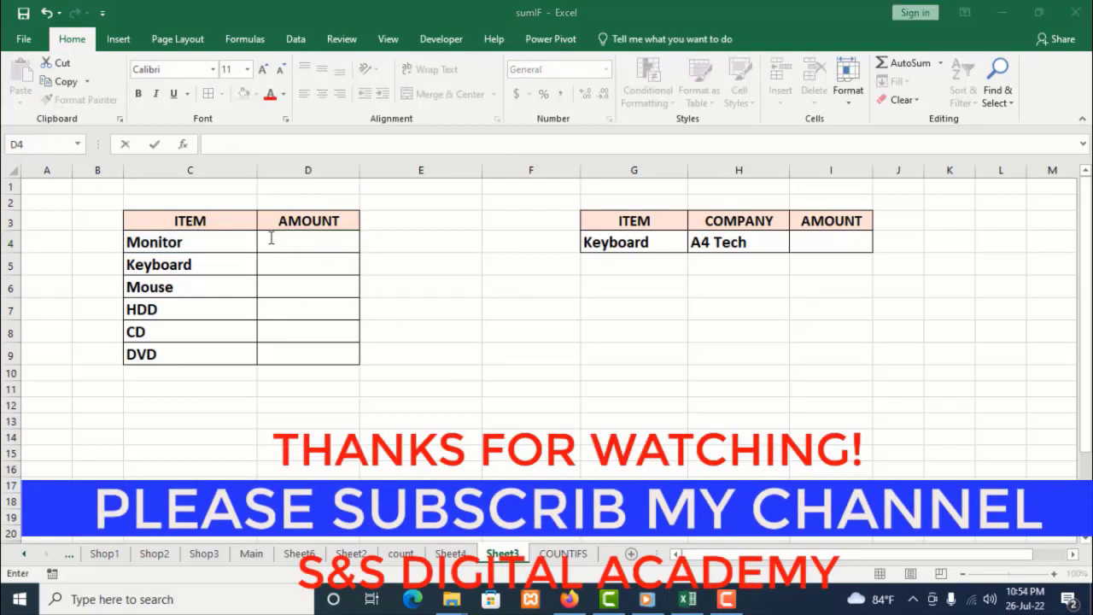
pyautogui.press('BackSpace')
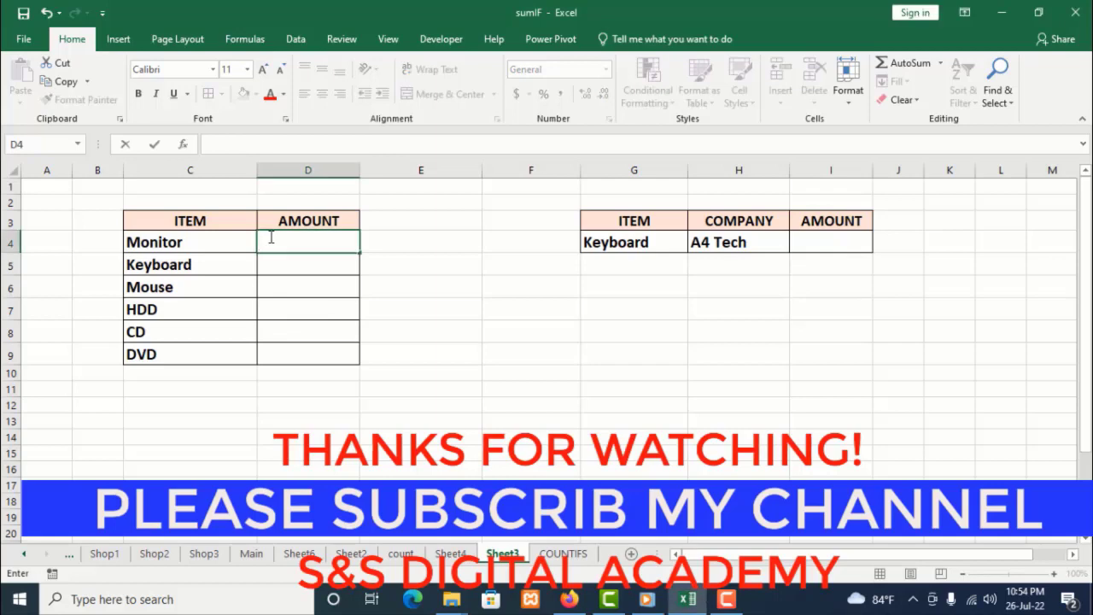
# Enter =SUMIF(item,C4,total) in D4 to total the amount for Monitor
pyautogui.write('=')
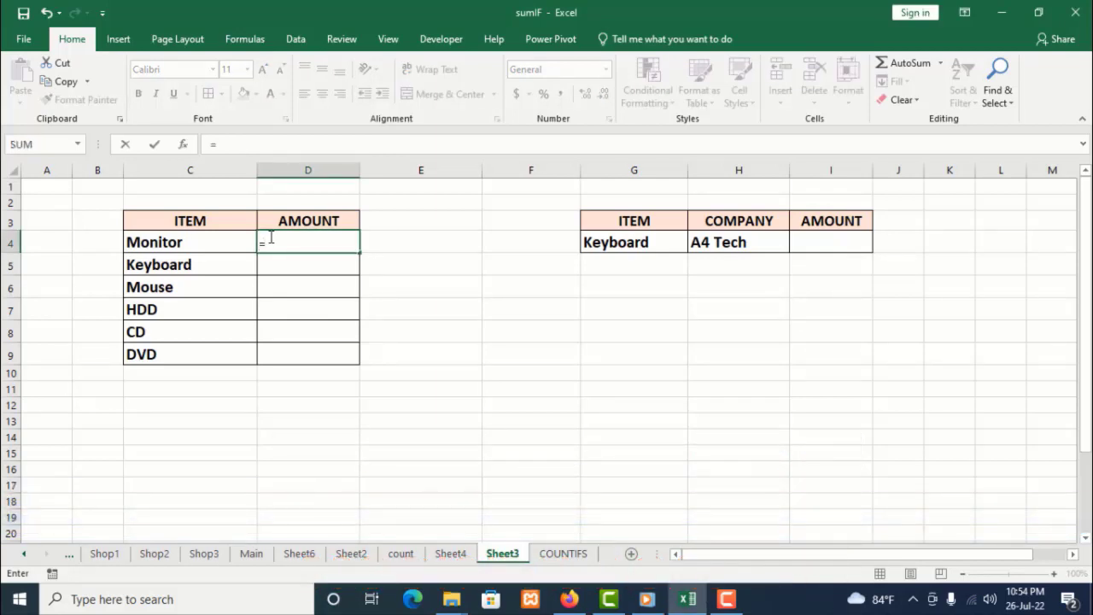
pyautogui.write('sum')
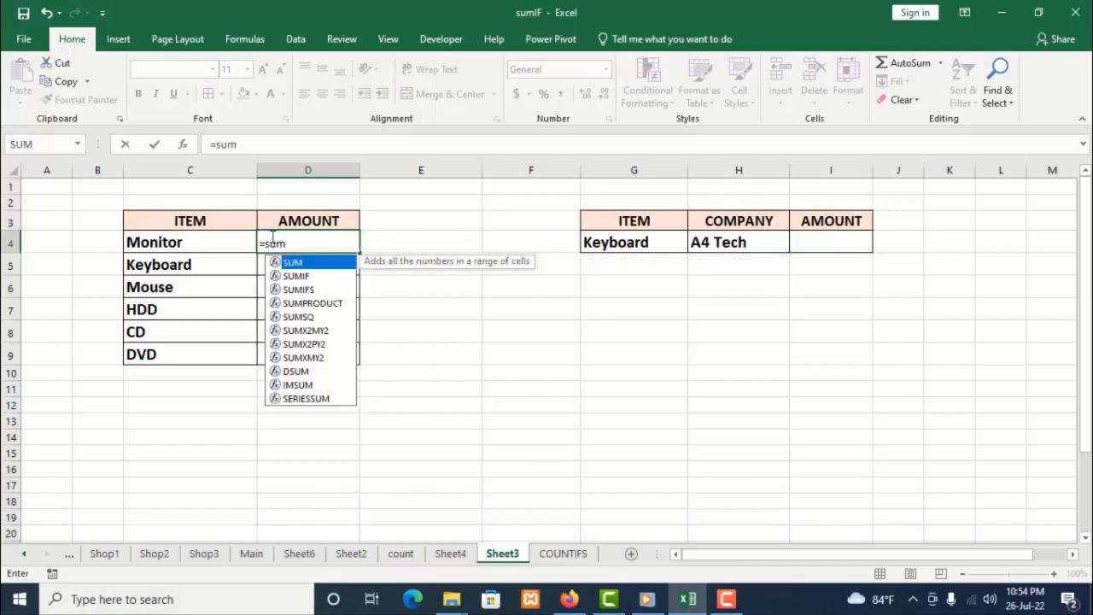
pyautogui.doubleClick(296, 275)
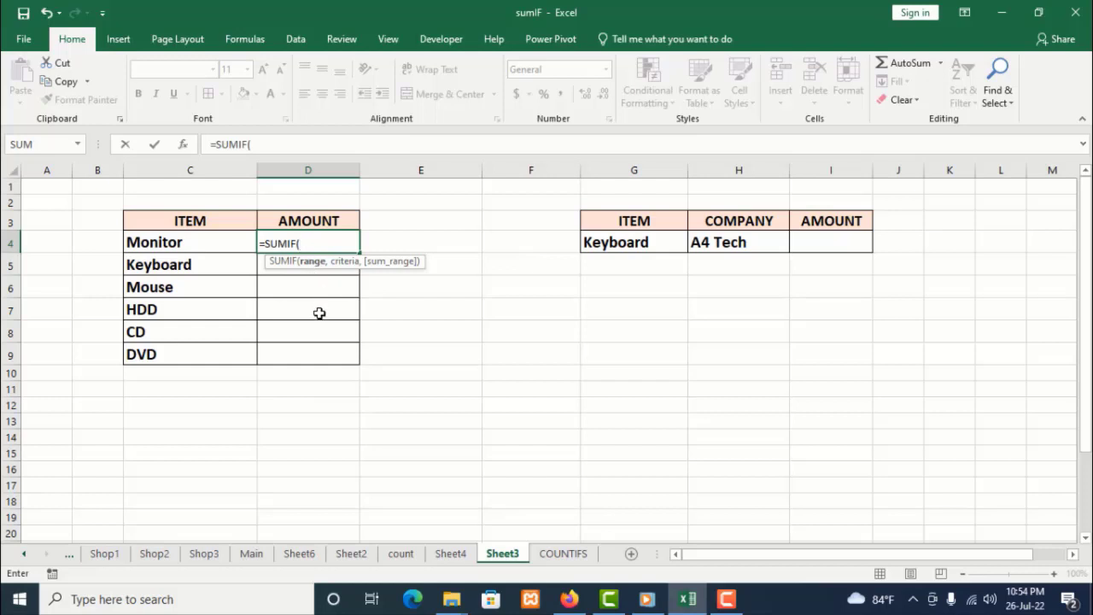
pyautogui.write('ite')
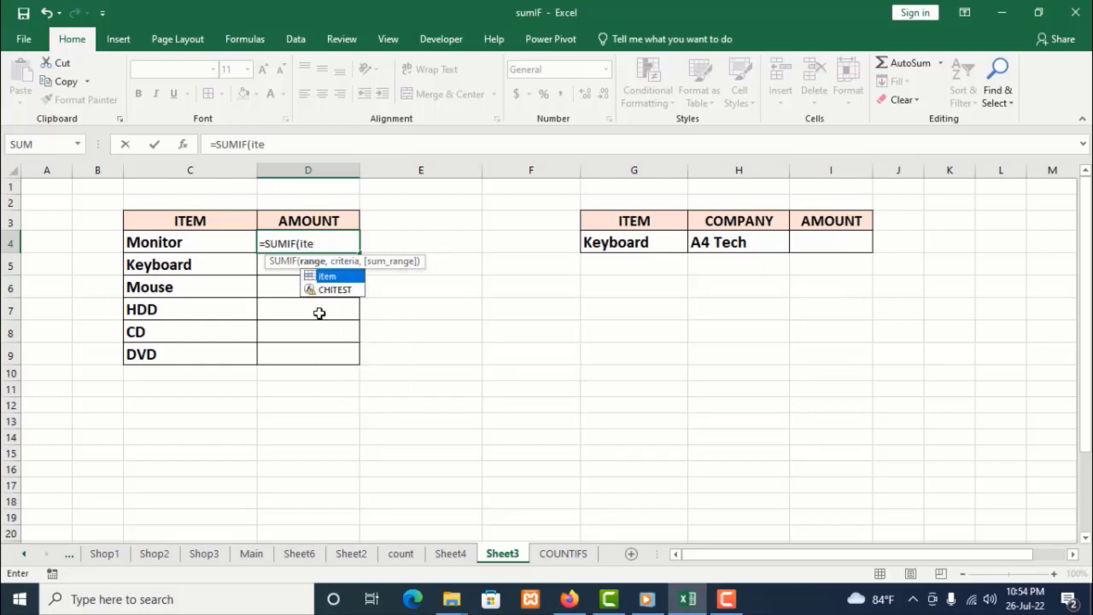
pyautogui.write('m')
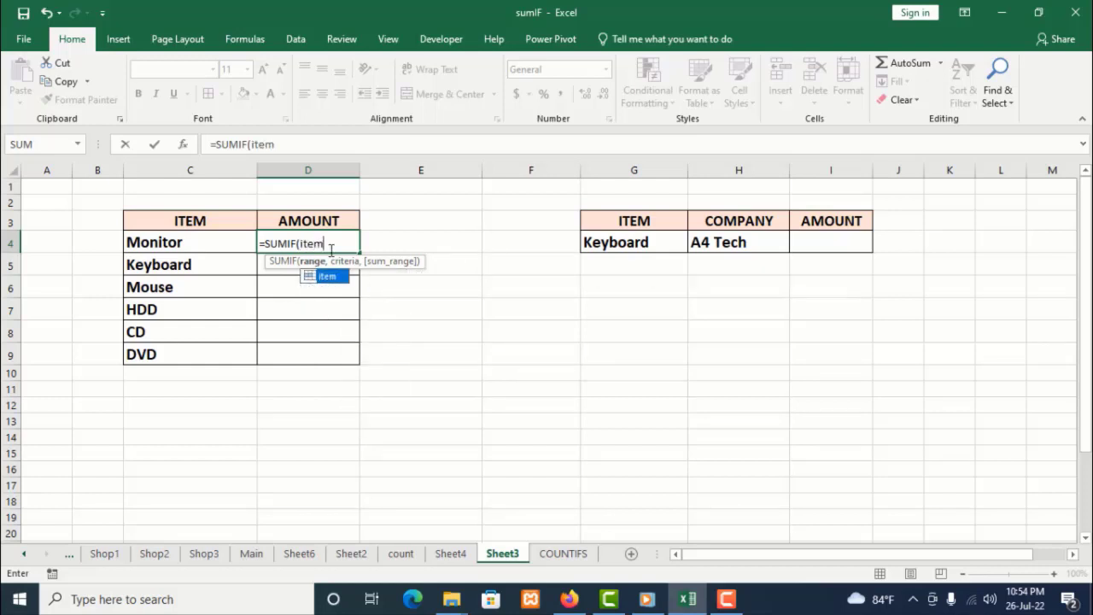
pyautogui.write(',')
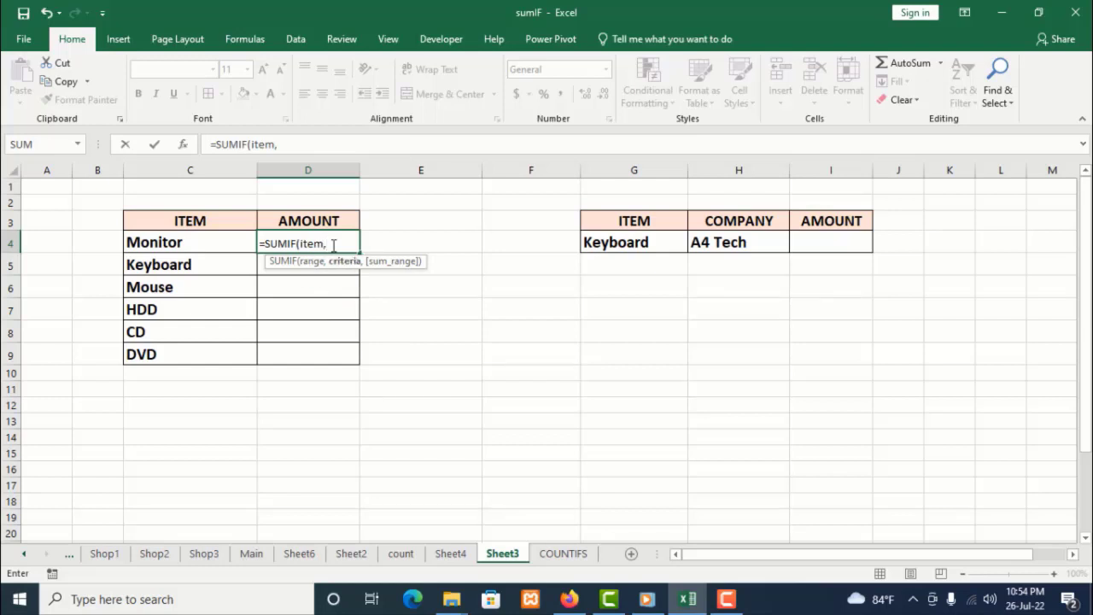
pyautogui.click(197, 242)
pyautogui.write(',')
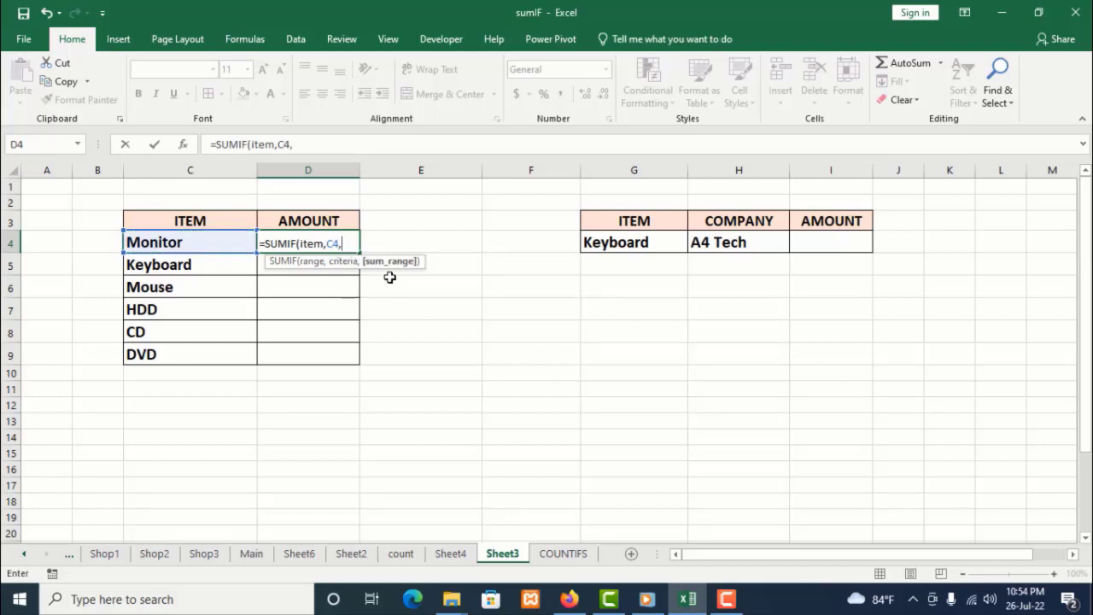
pyautogui.write('to')
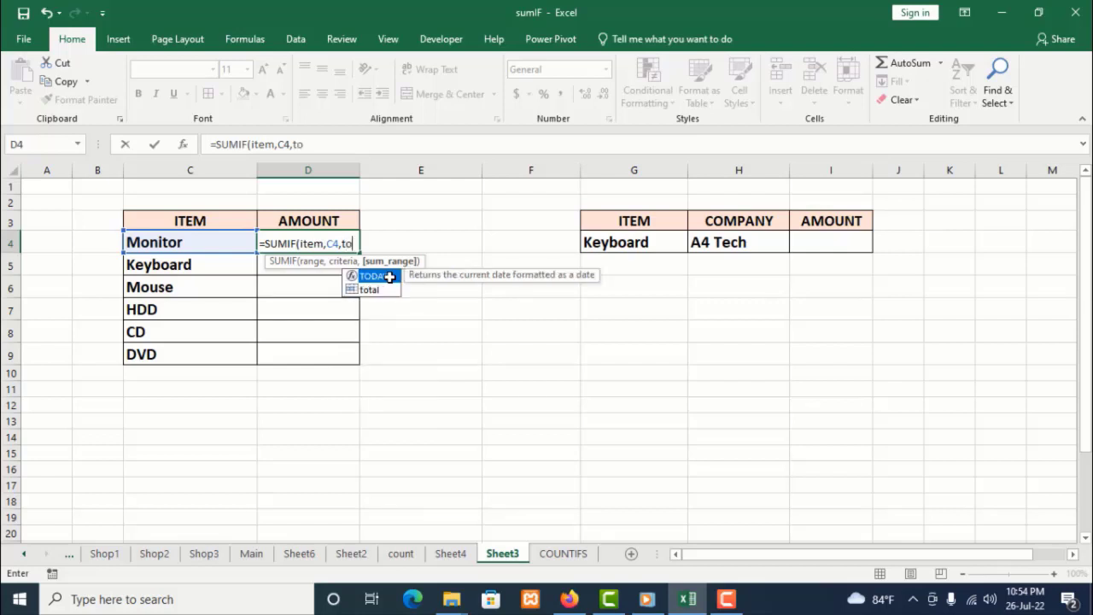
pyautogui.write('tal')
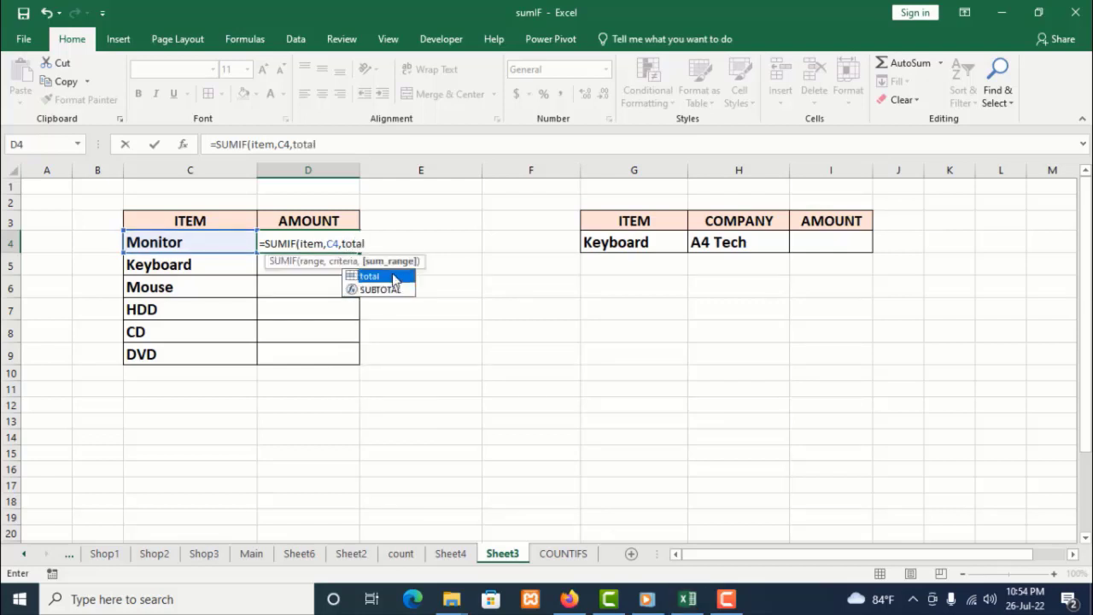
pyautogui.click(378, 243)
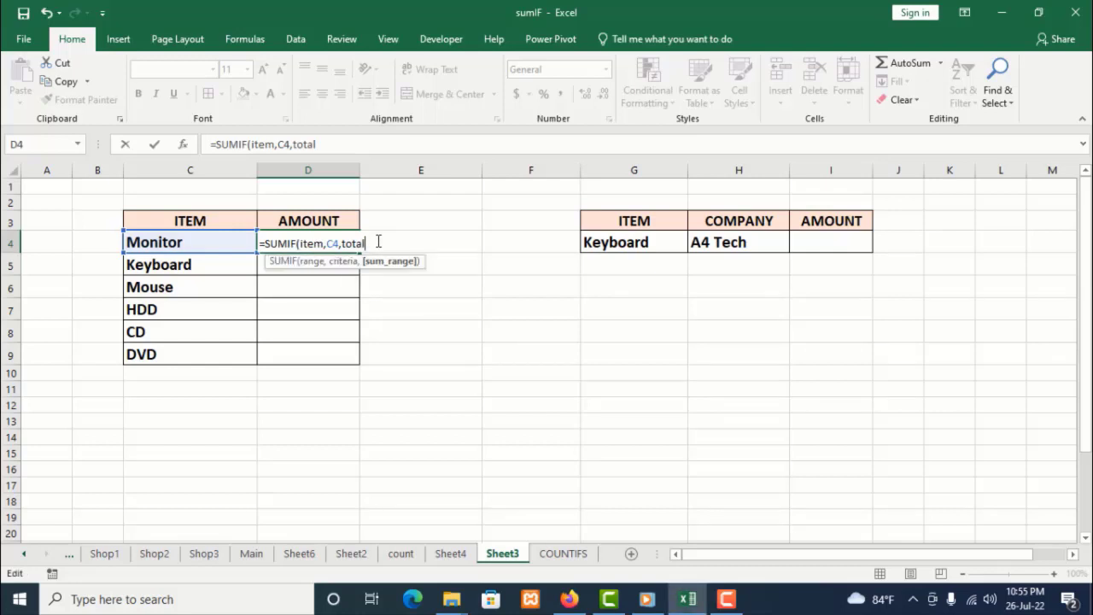
pyautogui.write(')')
pyautogui.press('Return')
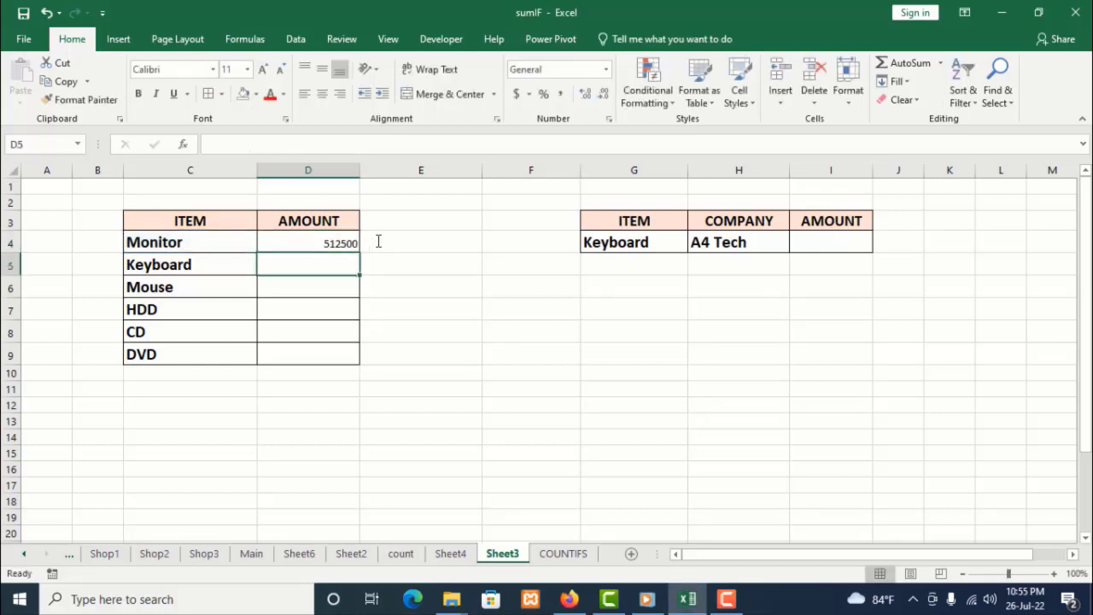
pyautogui.click(350, 244)
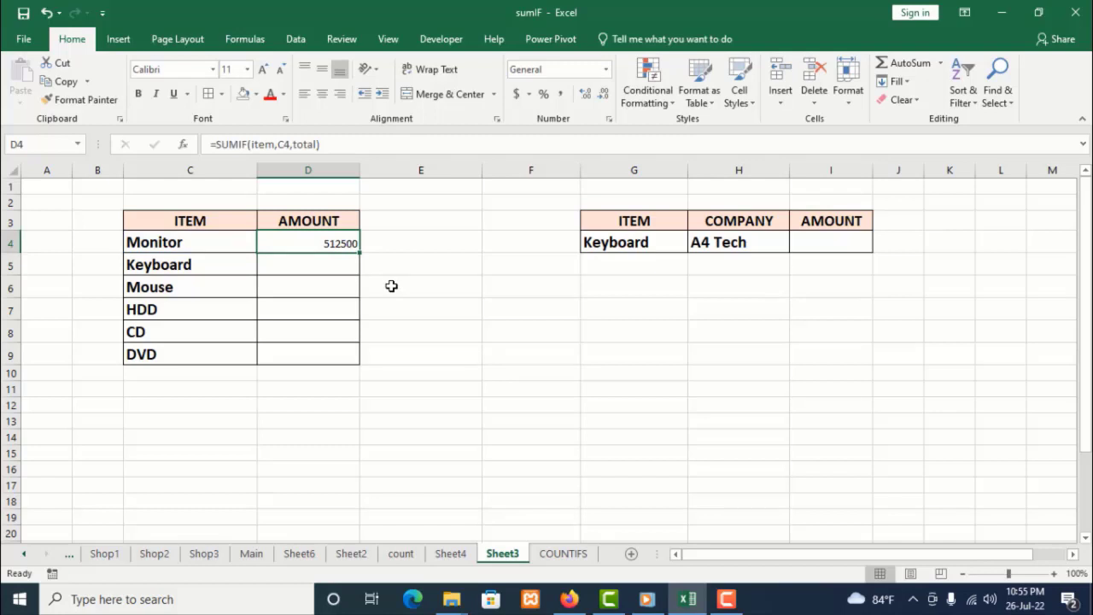
# Enlarge the font of D4 to size 14 and fill its SUMIF formula down through D9
pyautogui.click(264, 72)
pyautogui.click(263, 72)
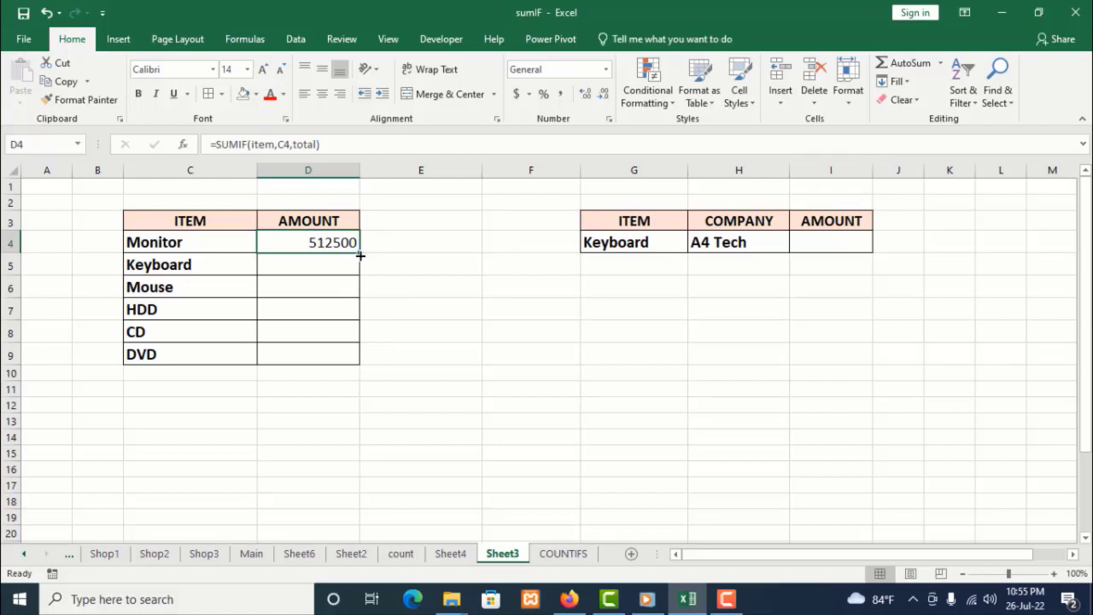
pyautogui.moveTo(360, 255); pyautogui.dragTo(350, 358)
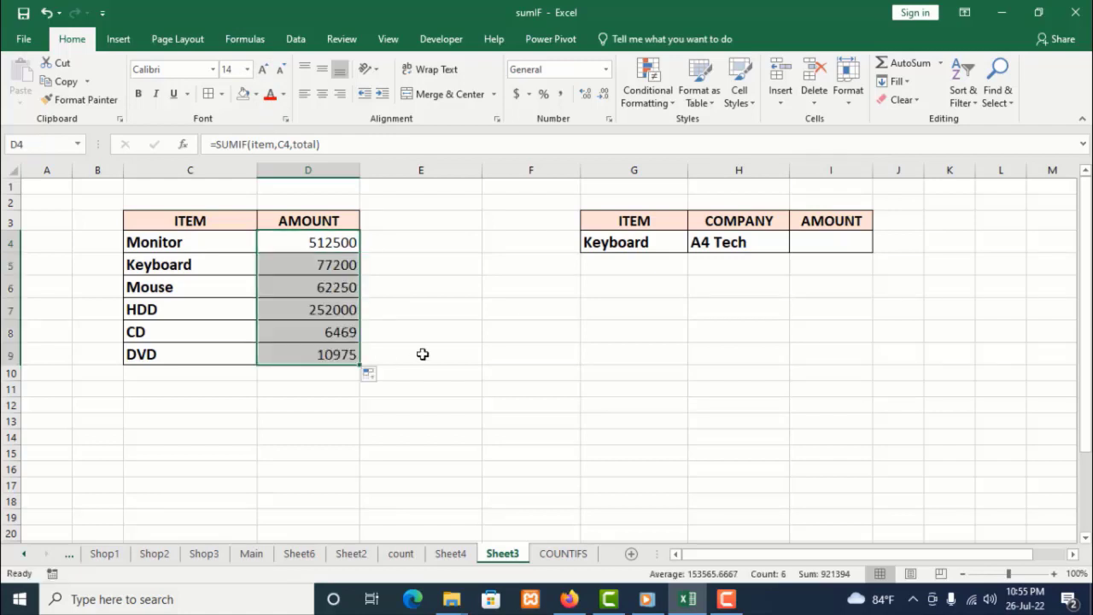
# Make the AMOUNT results in D4:D9 bold
pyautogui.click(444, 420)
pyautogui.moveTo(327, 243); pyautogui.dragTo(322, 348)
pyautogui.click(138, 94)
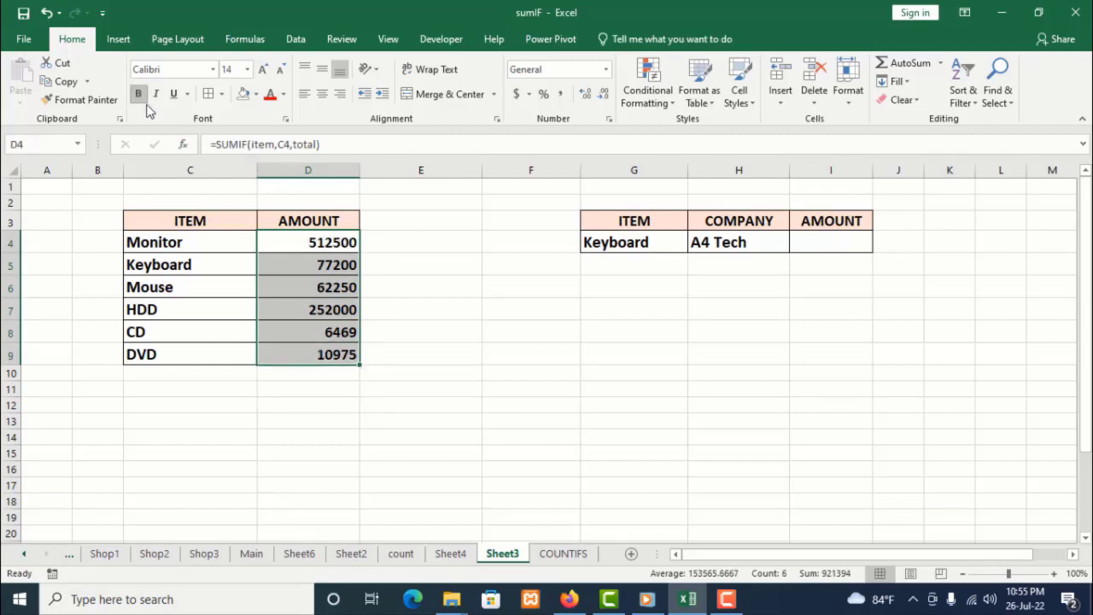
pyautogui.click(413, 326)
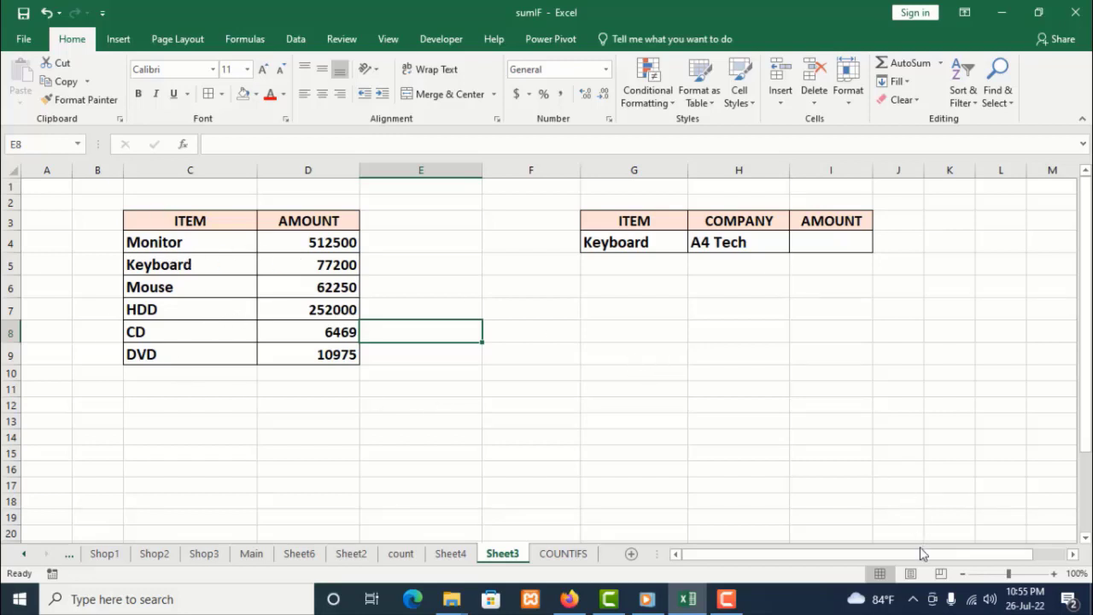
# Widen column I holding the AMOUNT cell of the second table
pyautogui.moveTo(921, 554); pyautogui.dragTo(954, 554)
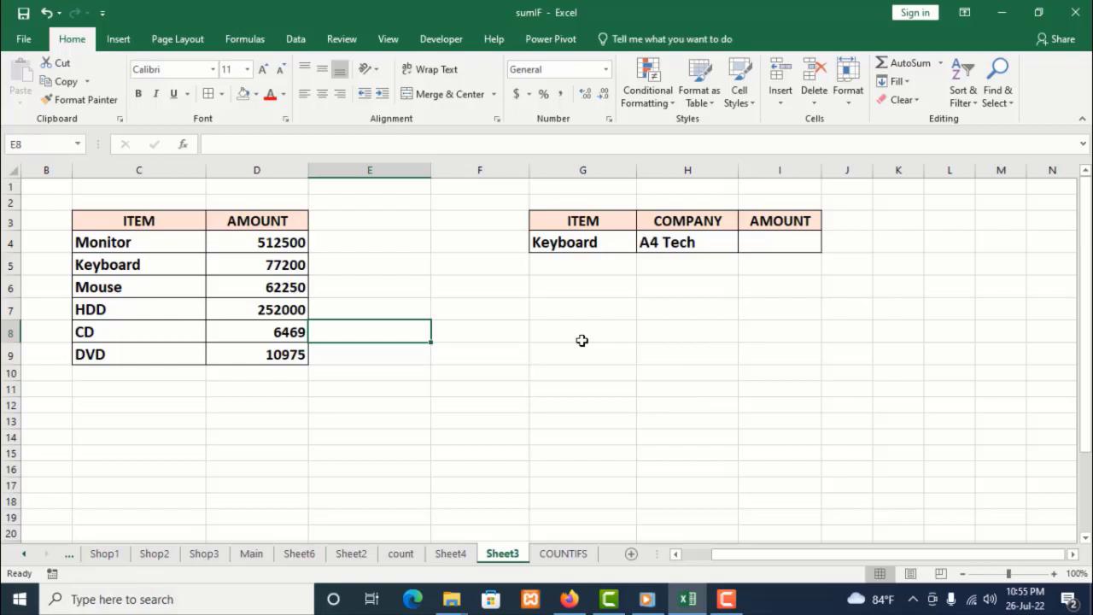
pyautogui.click(769, 242)
pyautogui.moveTo(821, 170); pyautogui.dragTo(833, 174)
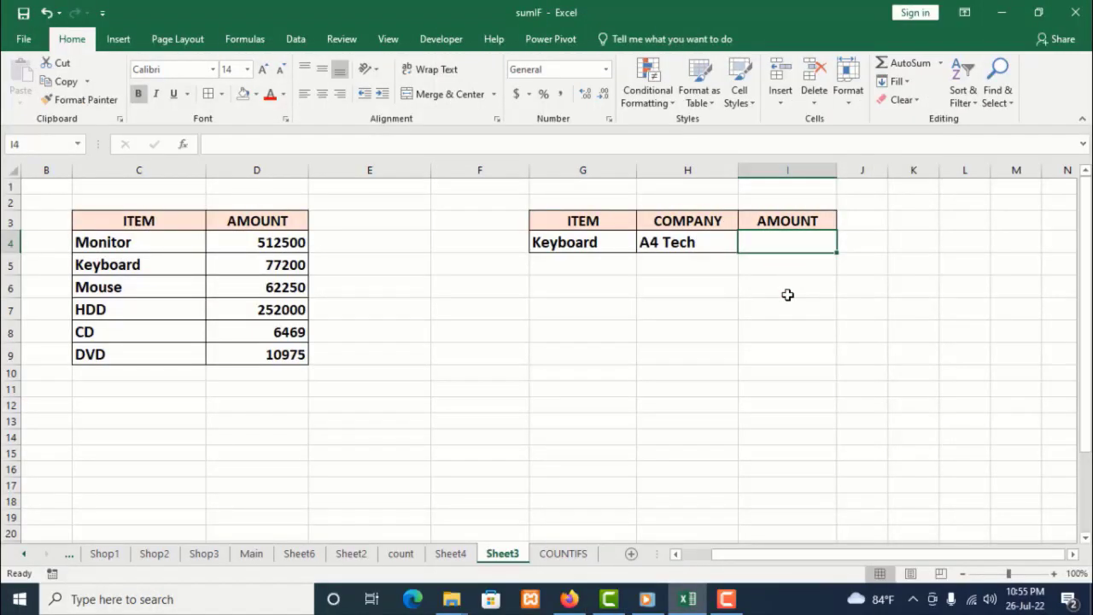
# Enter =SUMIFS(total,item,G4,company,H4) in I4 to total amounts matching both item and company
pyautogui.write('=')
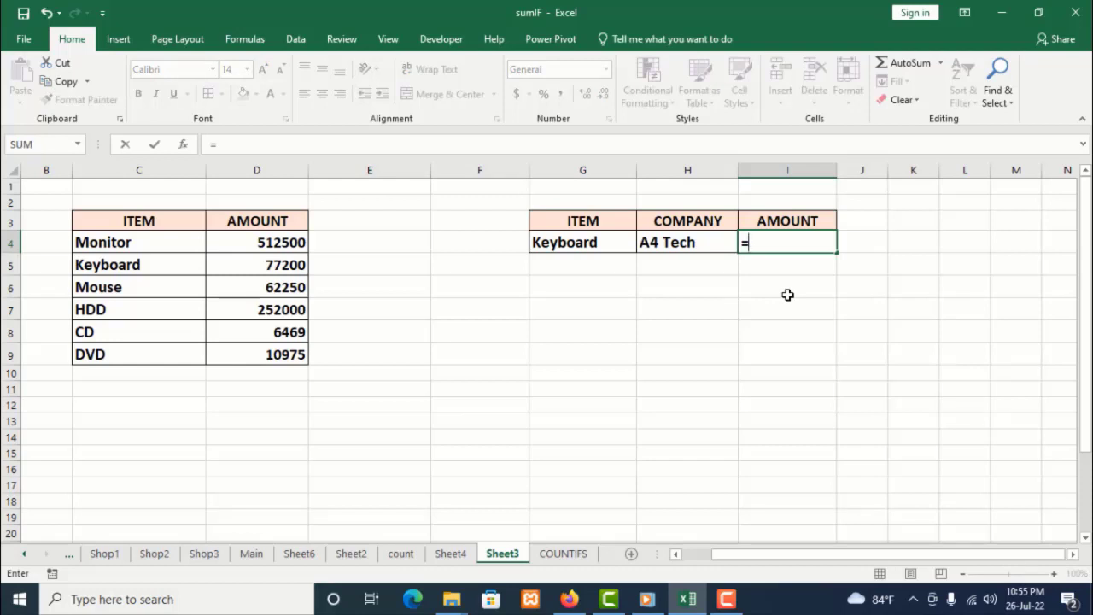
pyautogui.write('s')
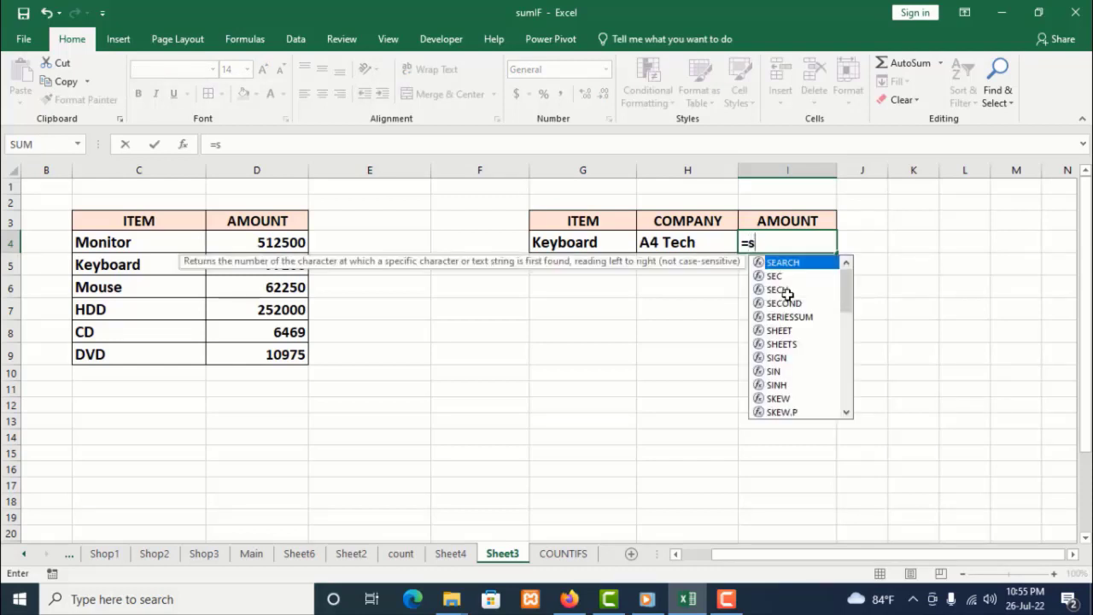
pyautogui.write('um')
pyautogui.click(787, 303)
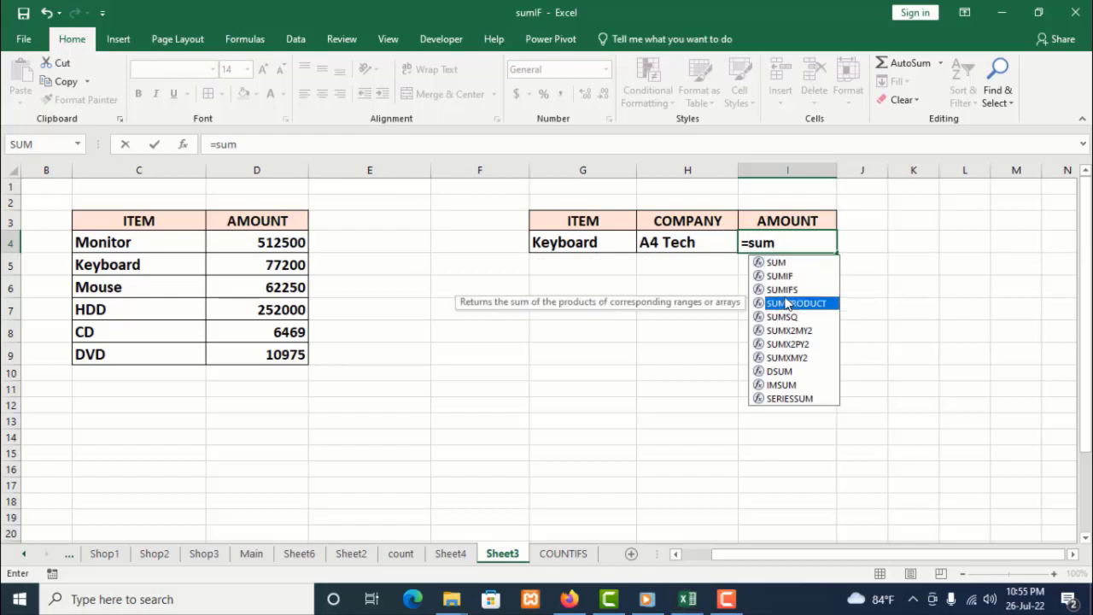
pyautogui.doubleClick(786, 290)
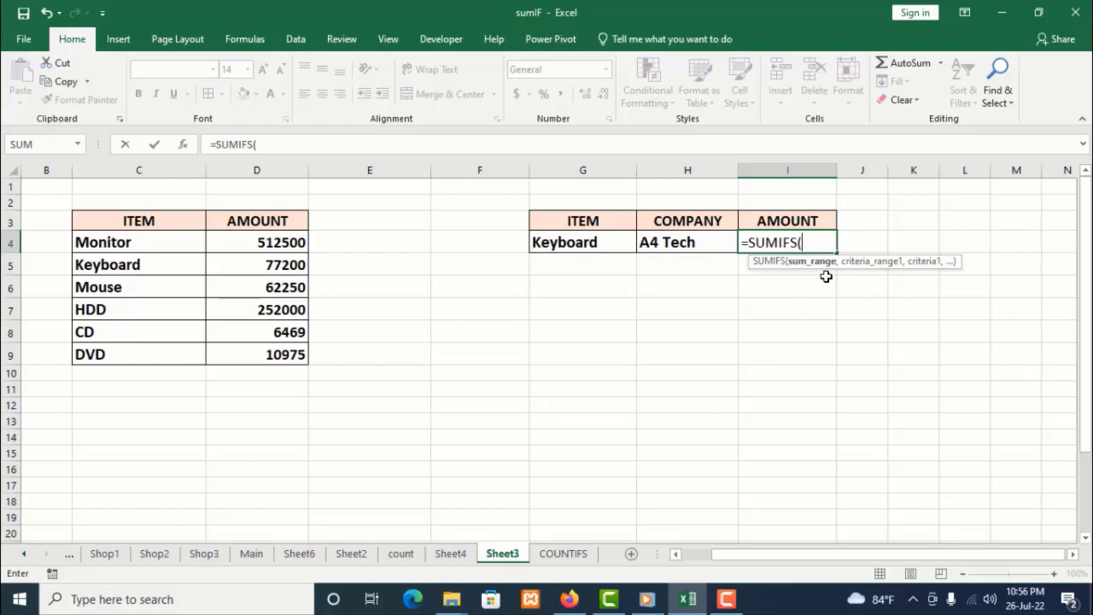
pyautogui.write('to')
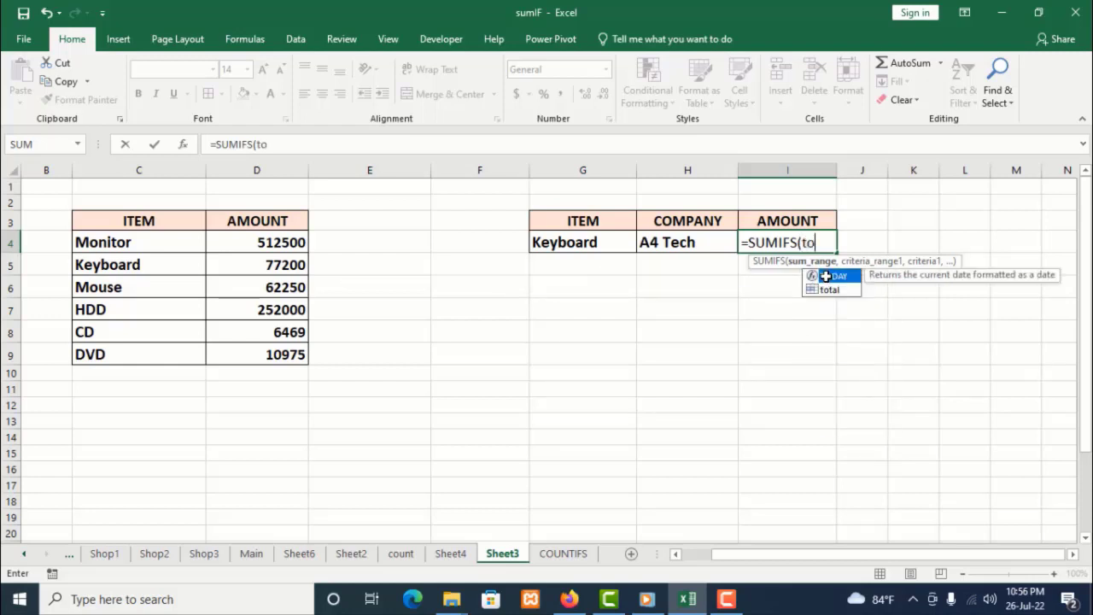
pyautogui.write('tal')
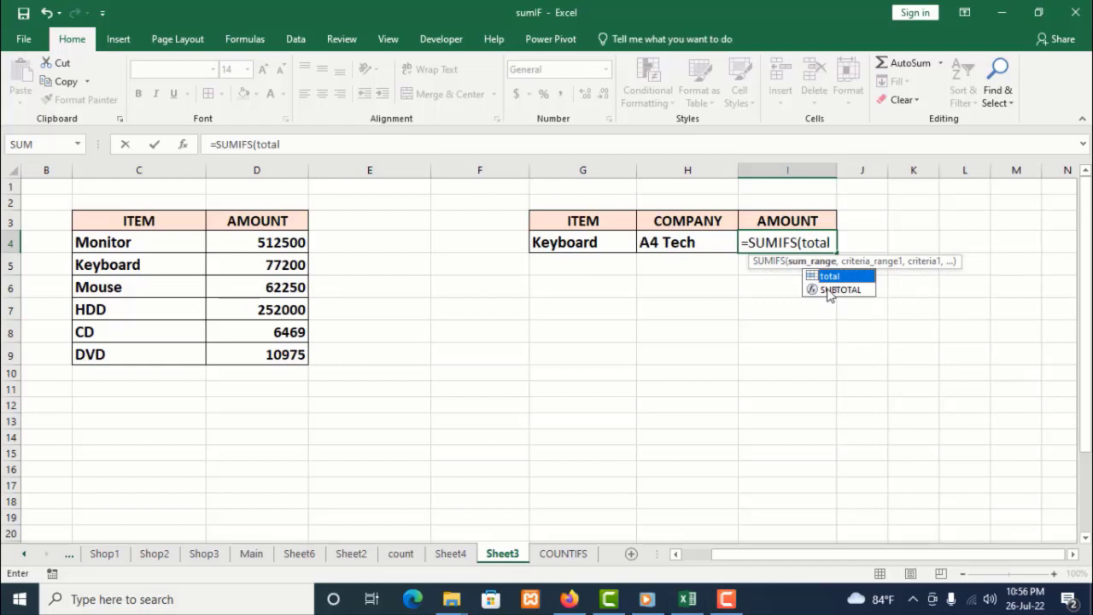
pyautogui.click(837, 243)
pyautogui.write(',')
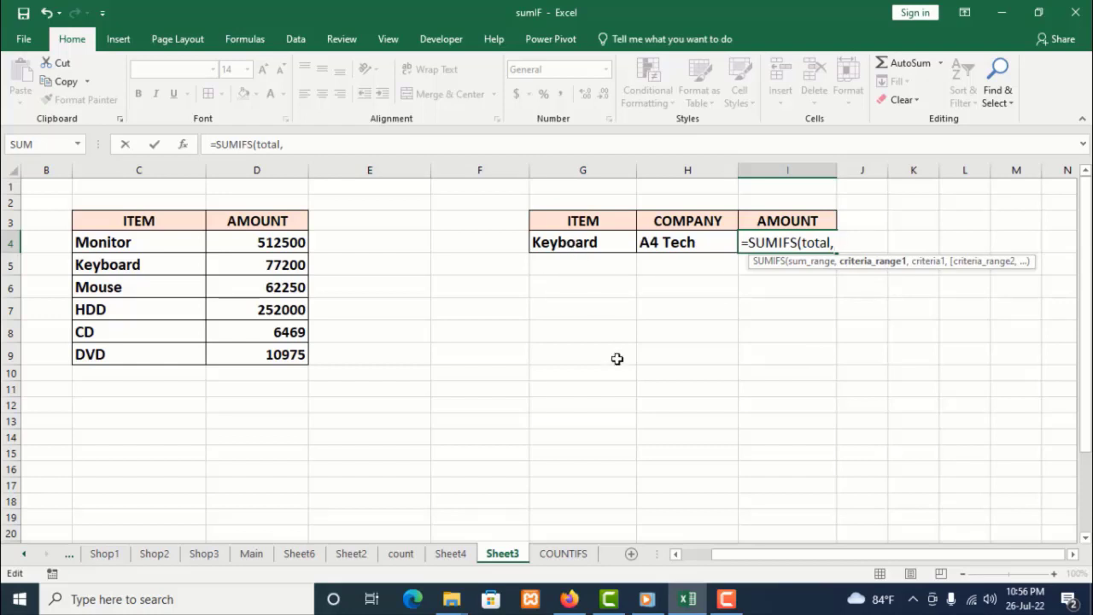
pyautogui.write('it')
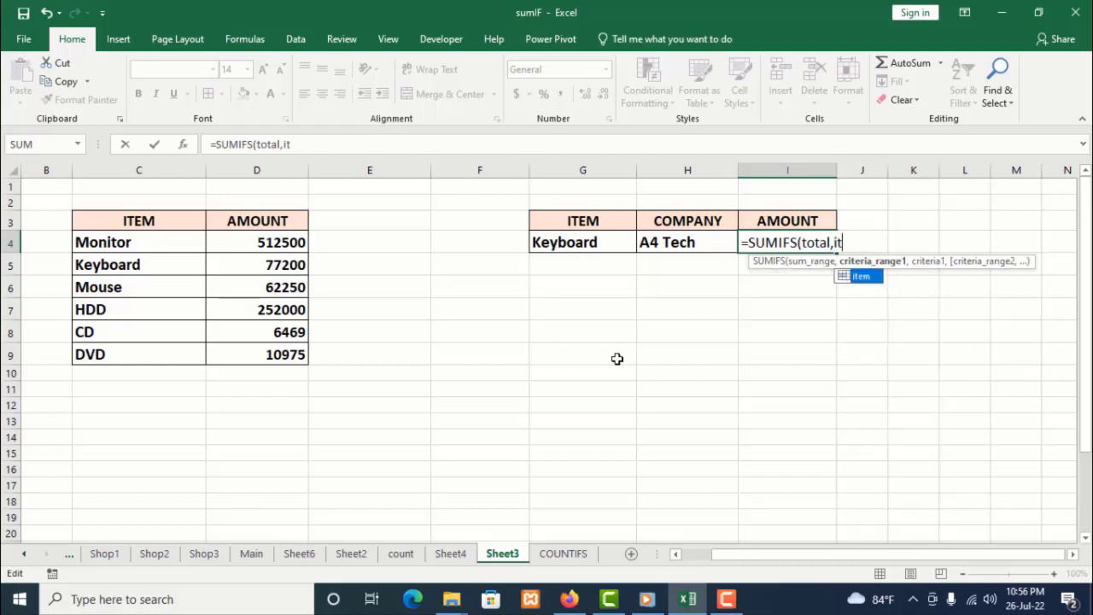
pyautogui.write('em')
pyautogui.click(883, 233)
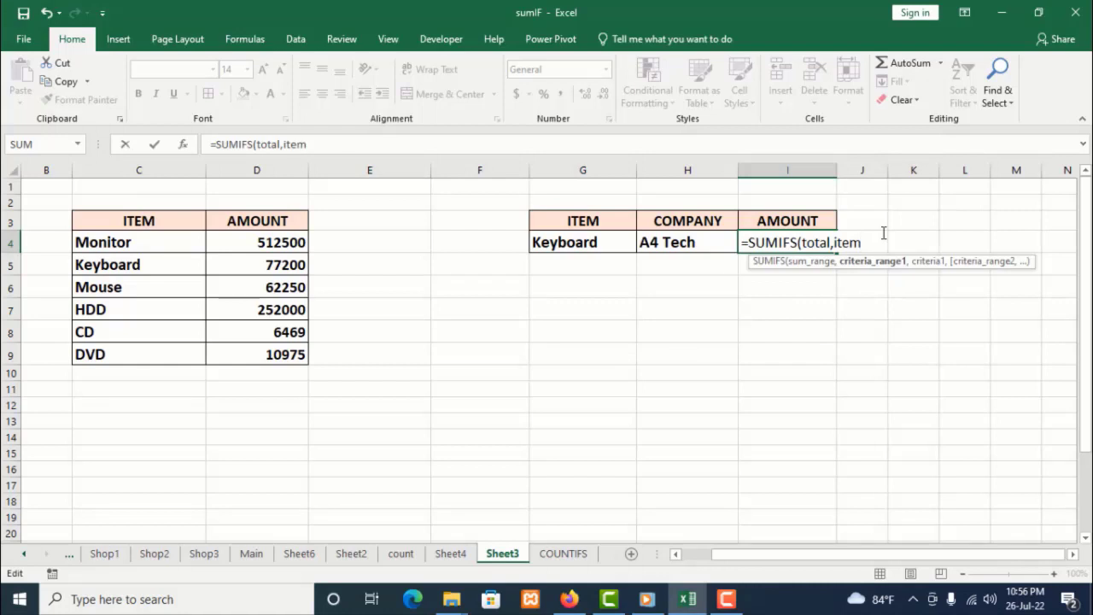
pyautogui.write(',')
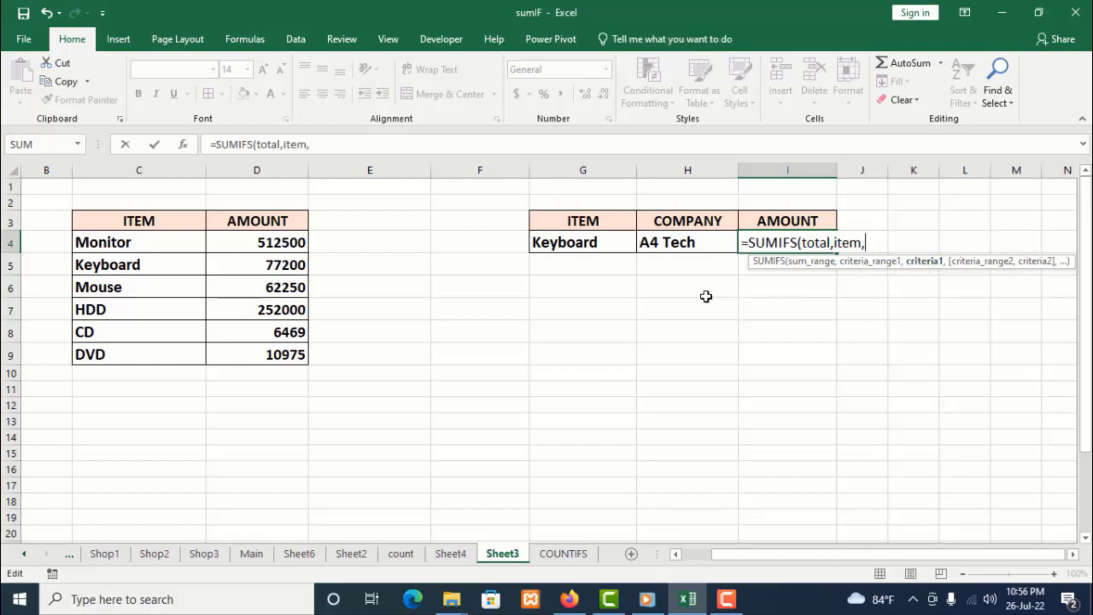
pyautogui.click(592, 243)
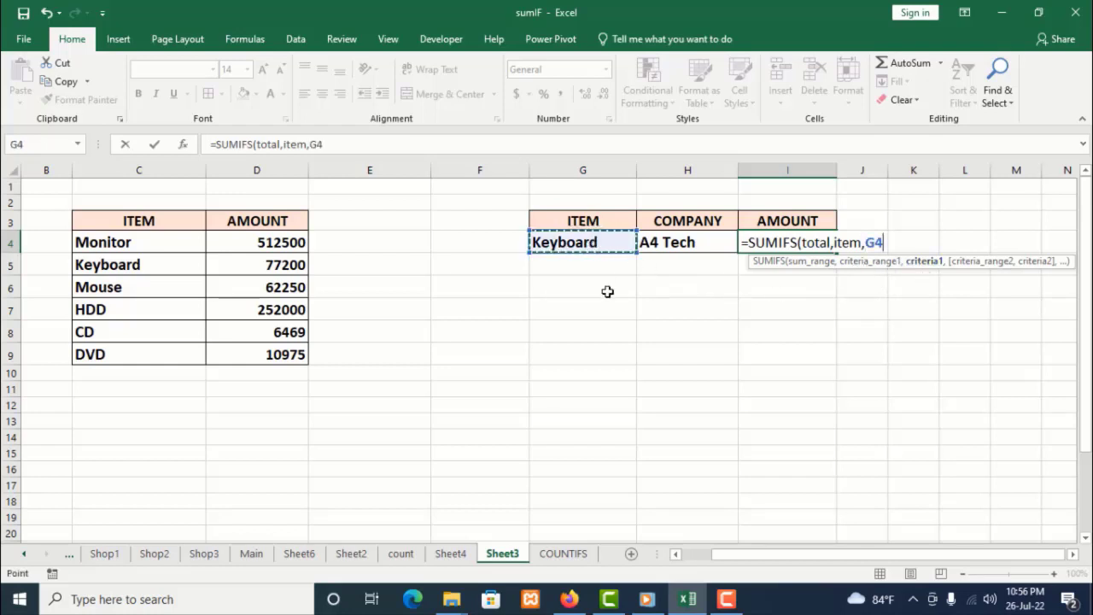
pyautogui.write(',')
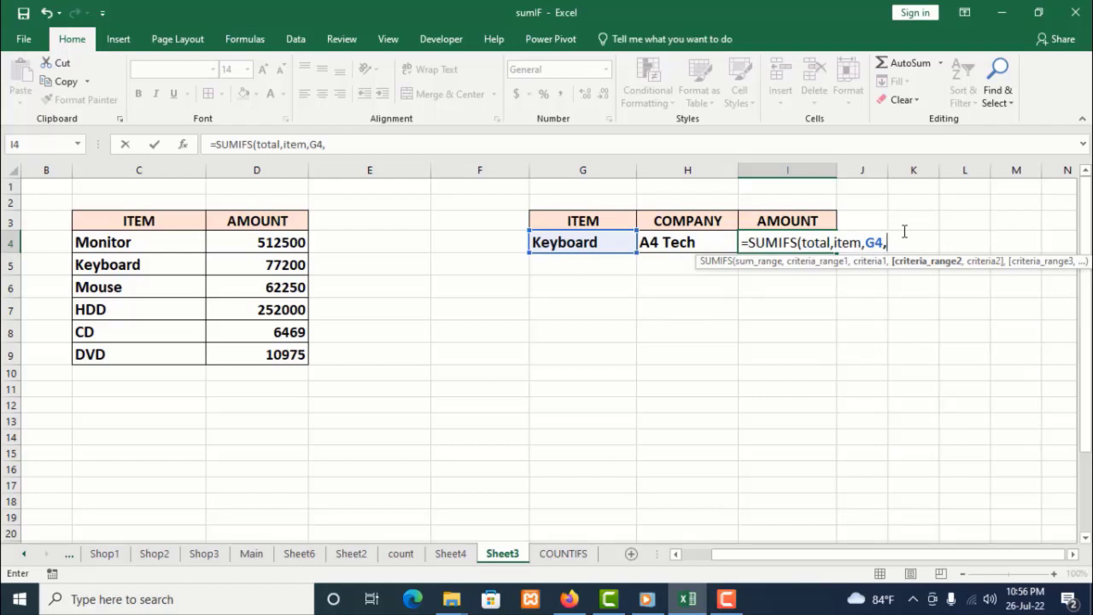
pyautogui.write('c')
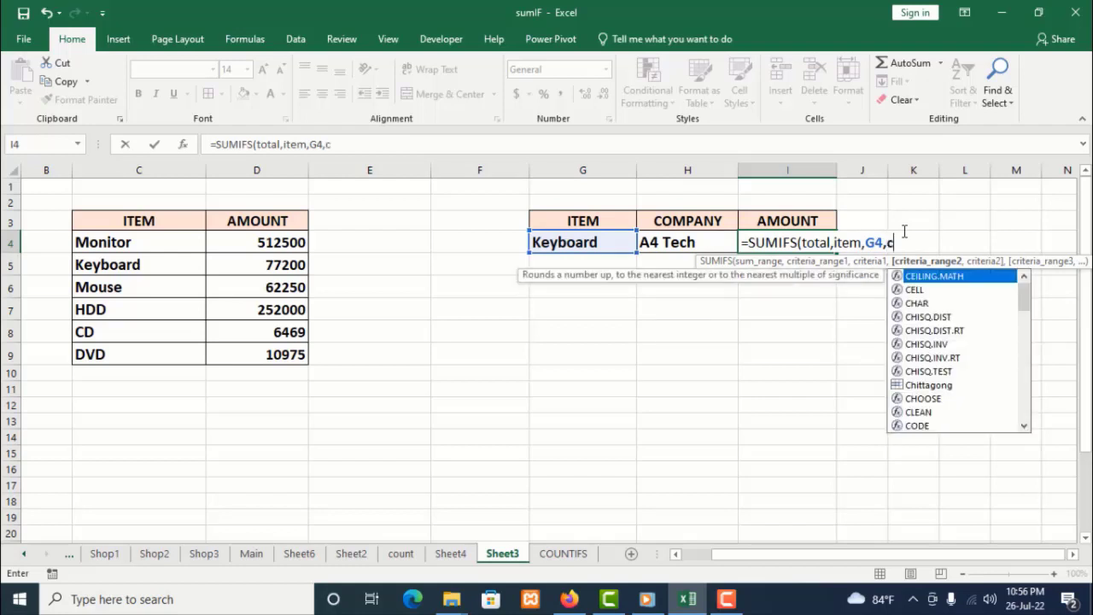
pyautogui.write('om')
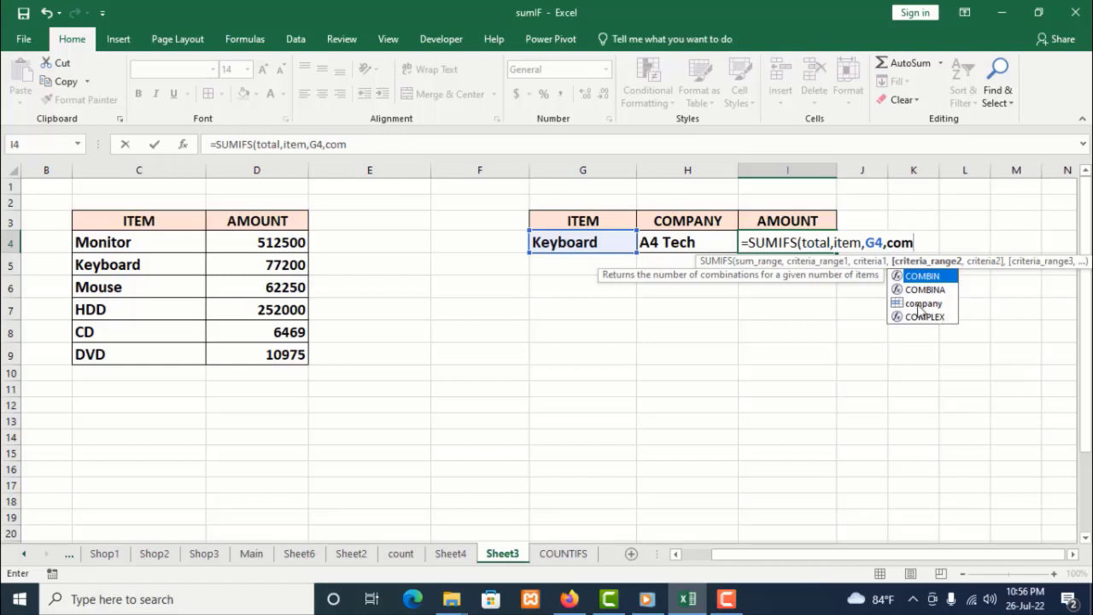
pyautogui.write('pany')
pyautogui.click(960, 245)
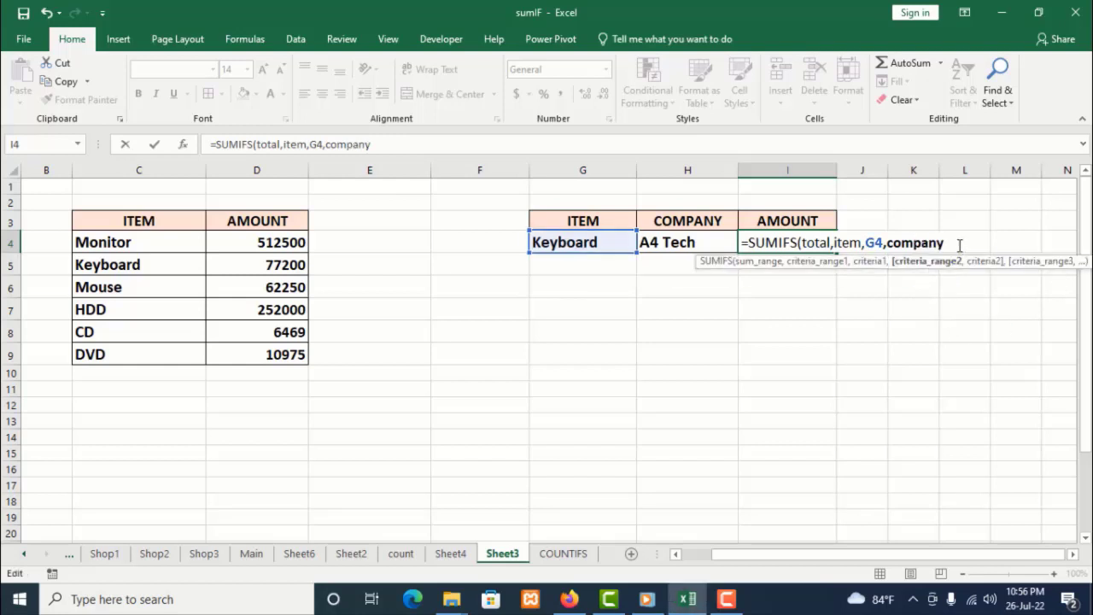
pyautogui.write(',')
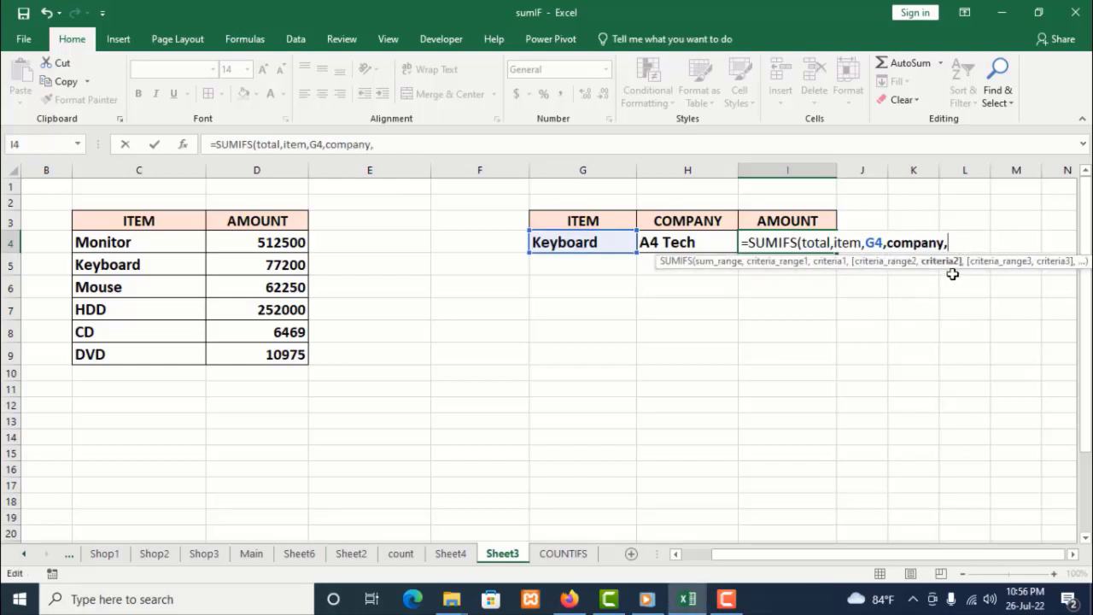
pyautogui.click(680, 243)
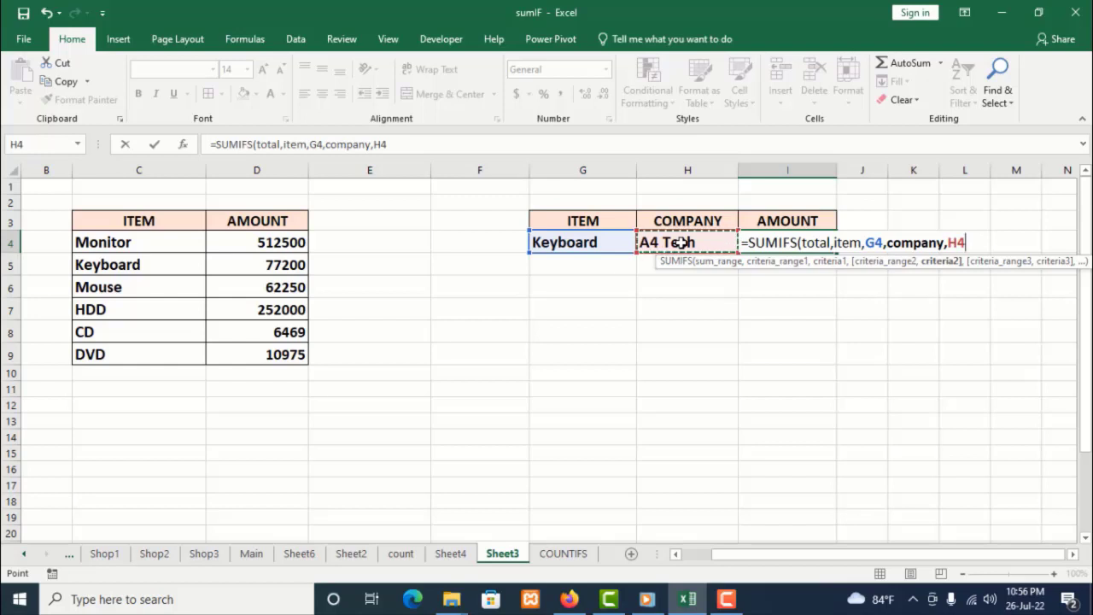
pyautogui.write(')')
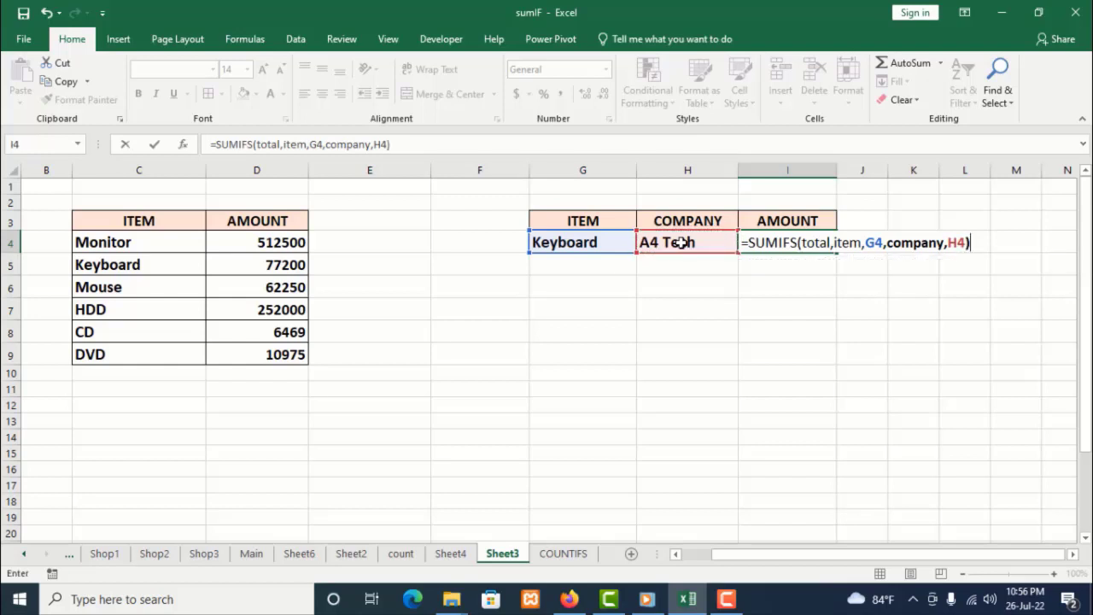
pyautogui.press('Return')
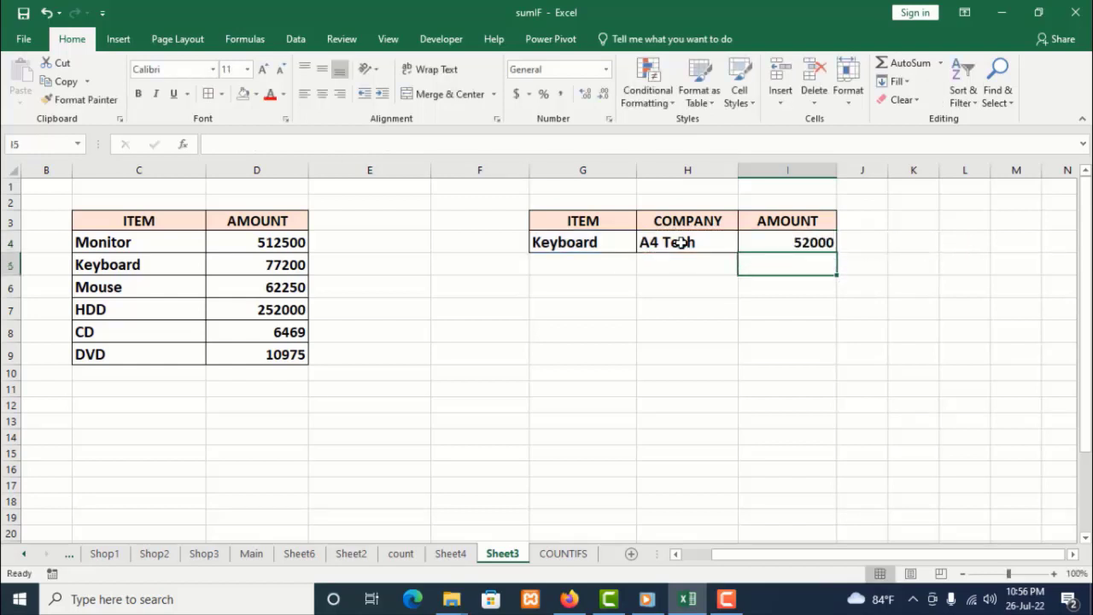
# Copy the item Monitor from C4 and paste it into G4 as the SUMIFS item criterion
pyautogui.click(783, 229)
pyautogui.click(781, 248)
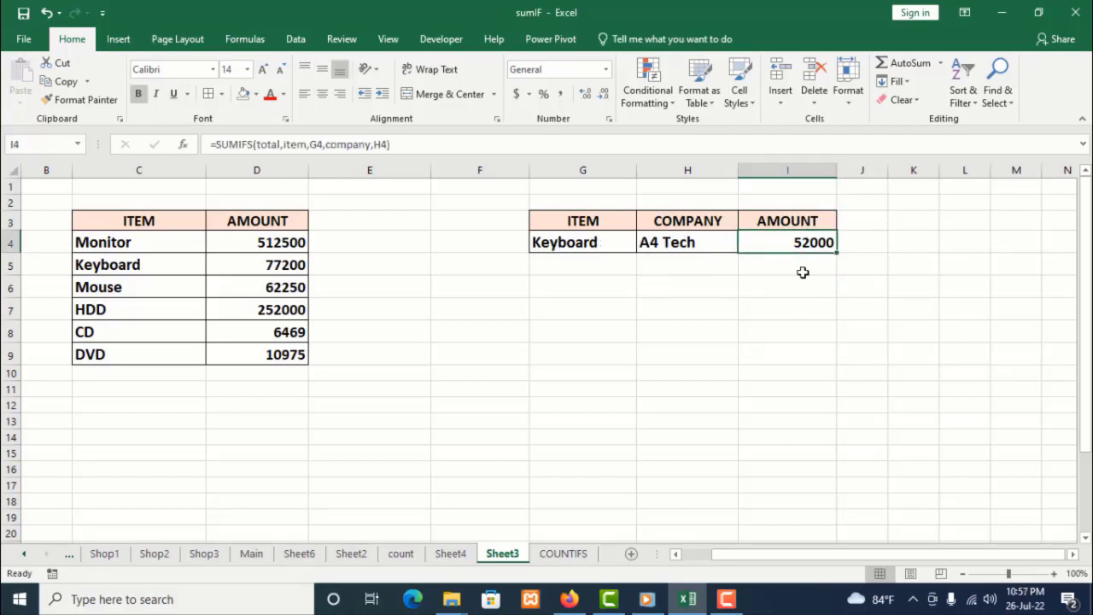
pyautogui.click(589, 242)
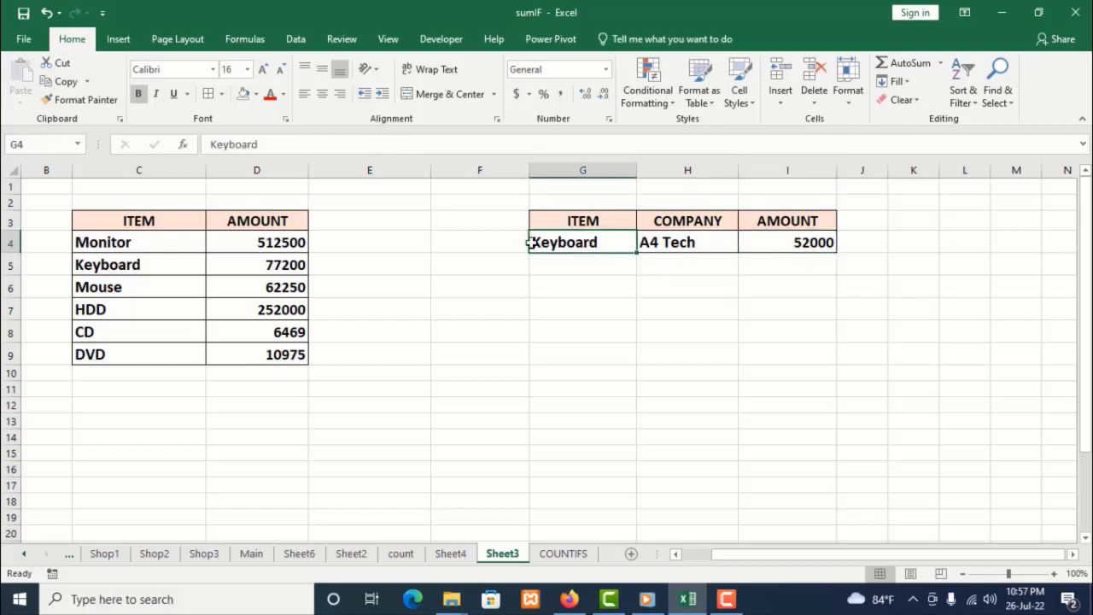
pyautogui.click(171, 243)
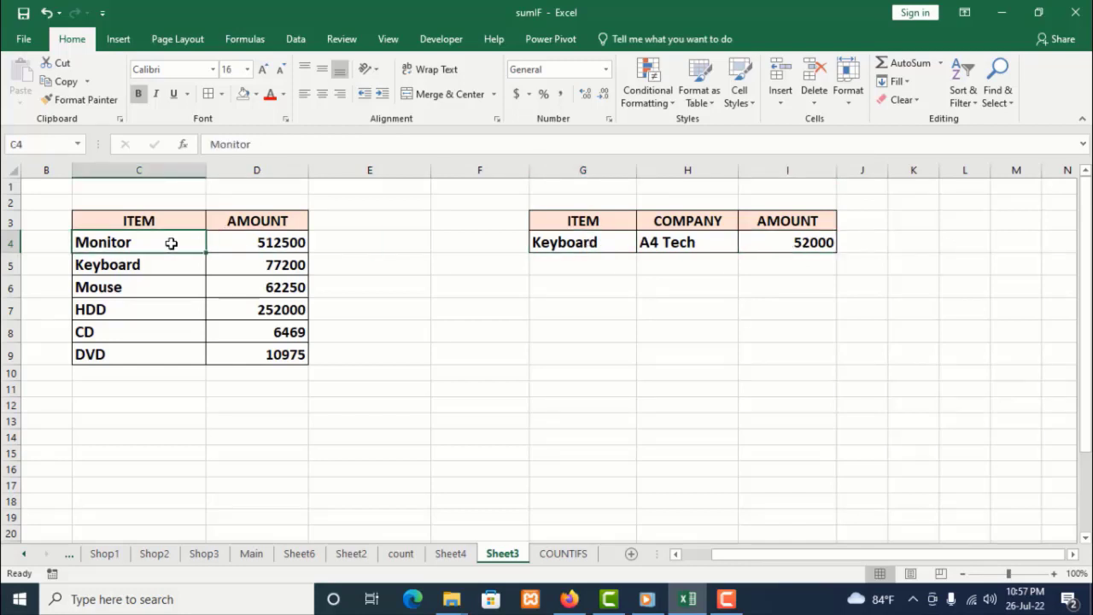
pyautogui.rightClick(171, 243)
pyautogui.click(205, 249)
pyautogui.click(540, 243)
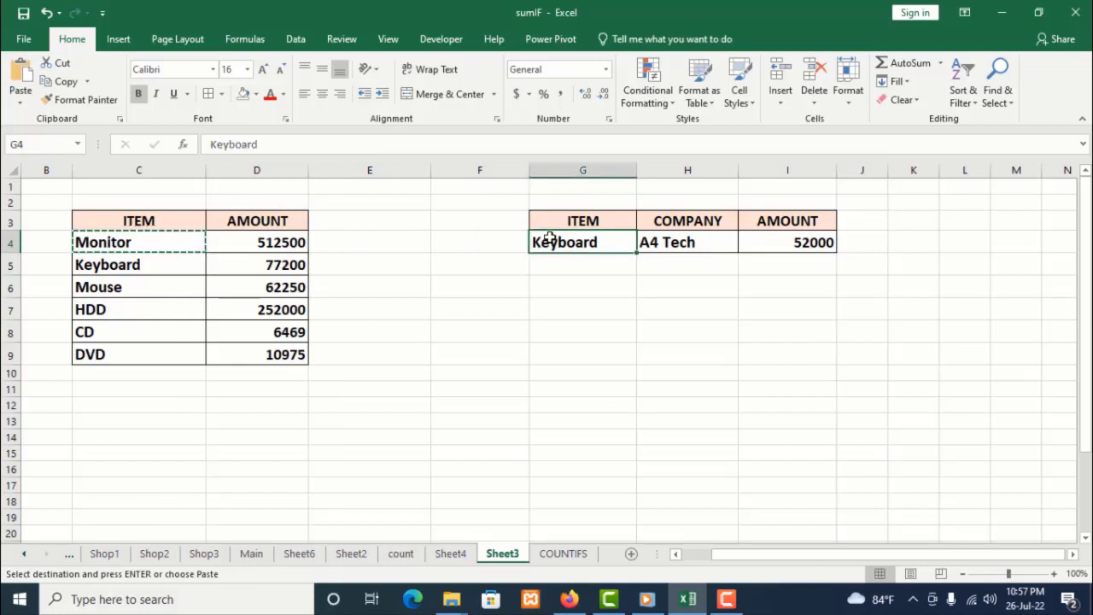
pyautogui.rightClick(546, 242)
pyautogui.click(585, 292)
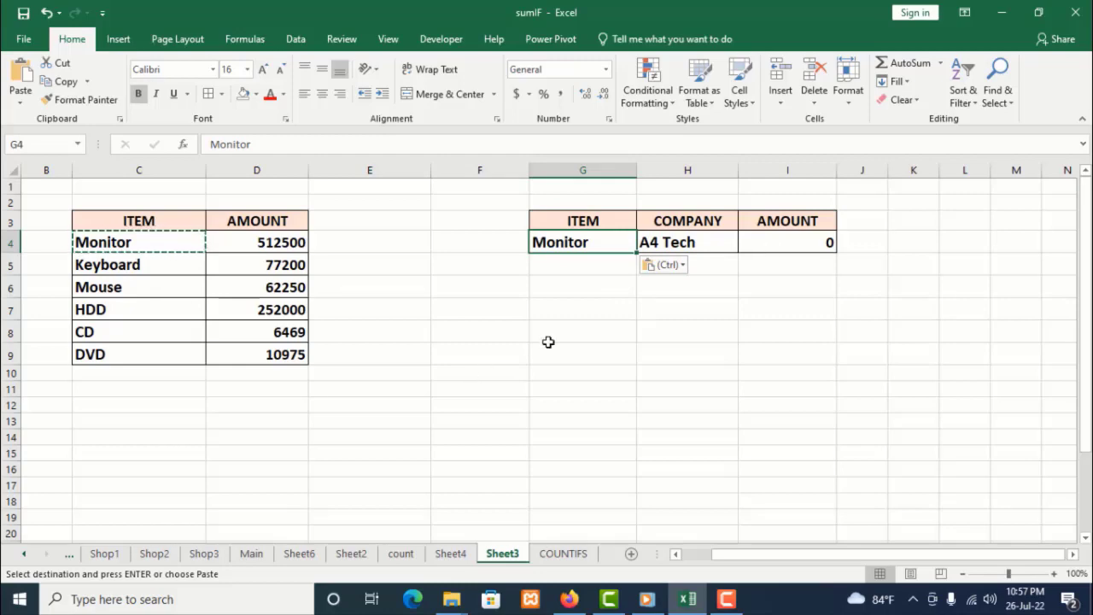
# Copy the company Dell from the Sheet4 sales report and paste it into H4 on Sheet3
pyautogui.click(454, 553)
pyautogui.rightClick(304, 292)
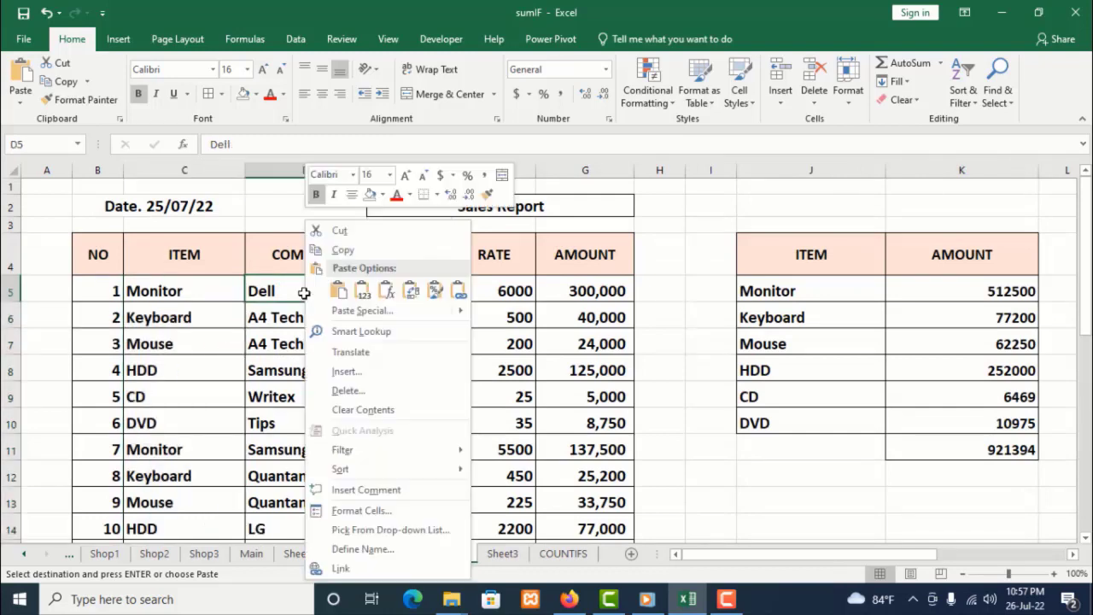
pyautogui.click(336, 249)
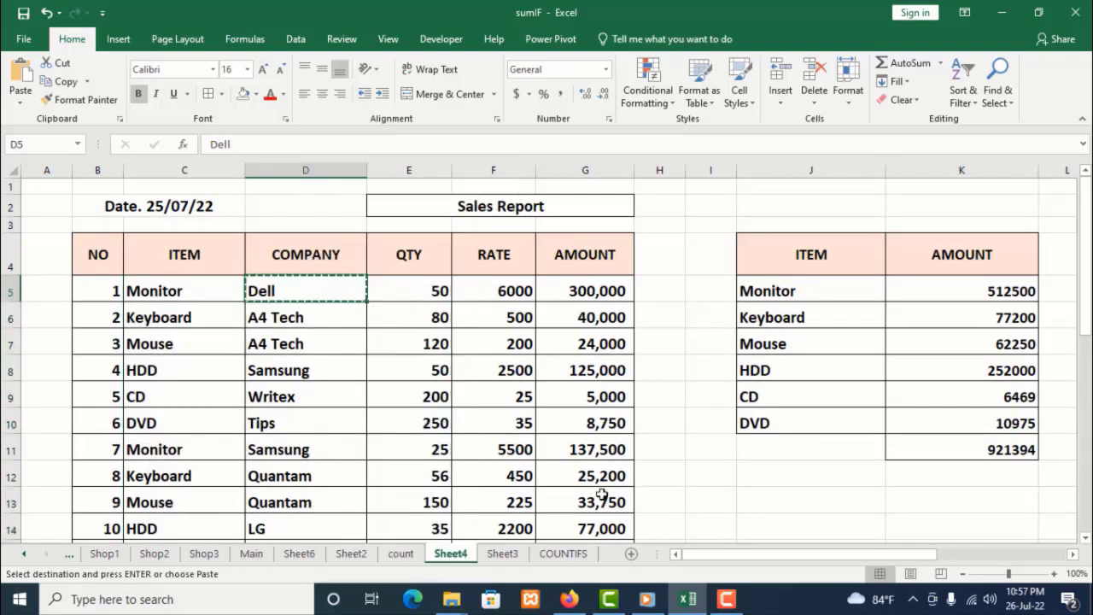
pyautogui.click(502, 553)
pyautogui.click(667, 251)
pyautogui.rightClick(669, 253)
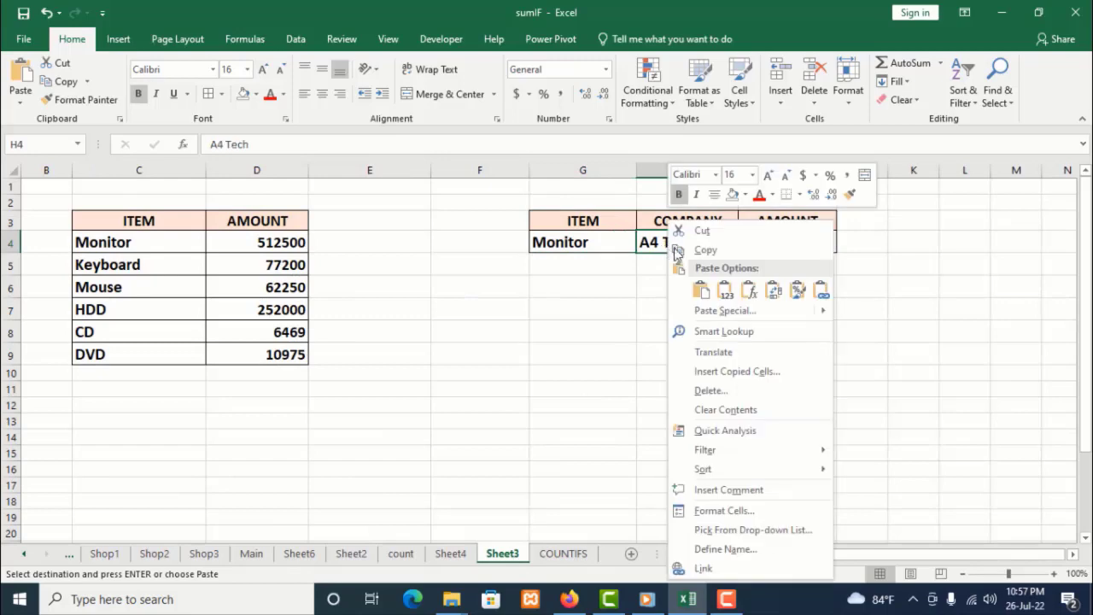
pyautogui.click(701, 290)
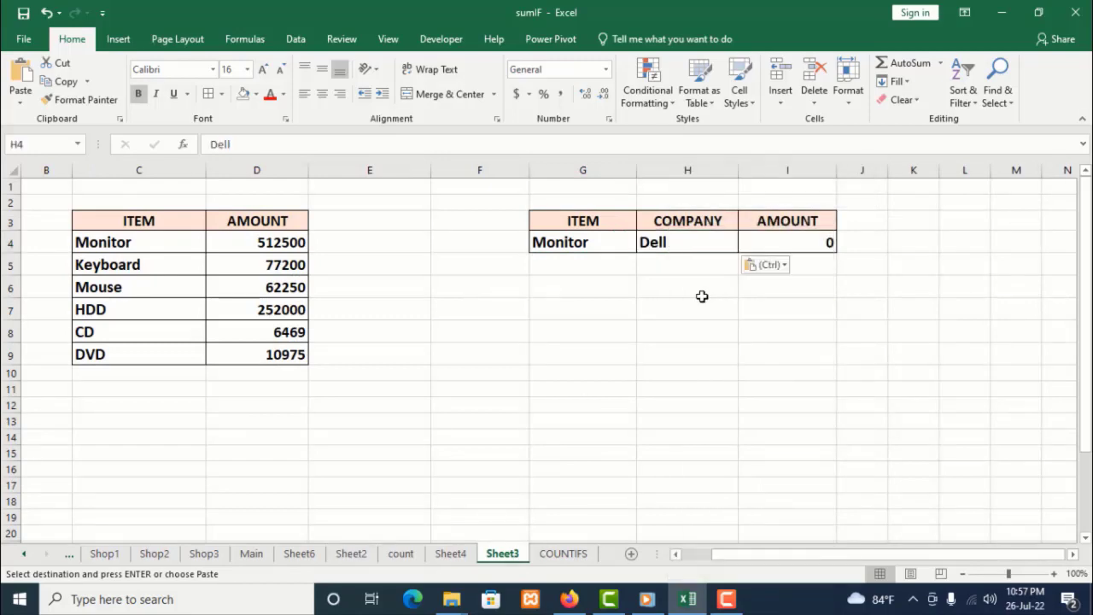
pyautogui.click(832, 246)
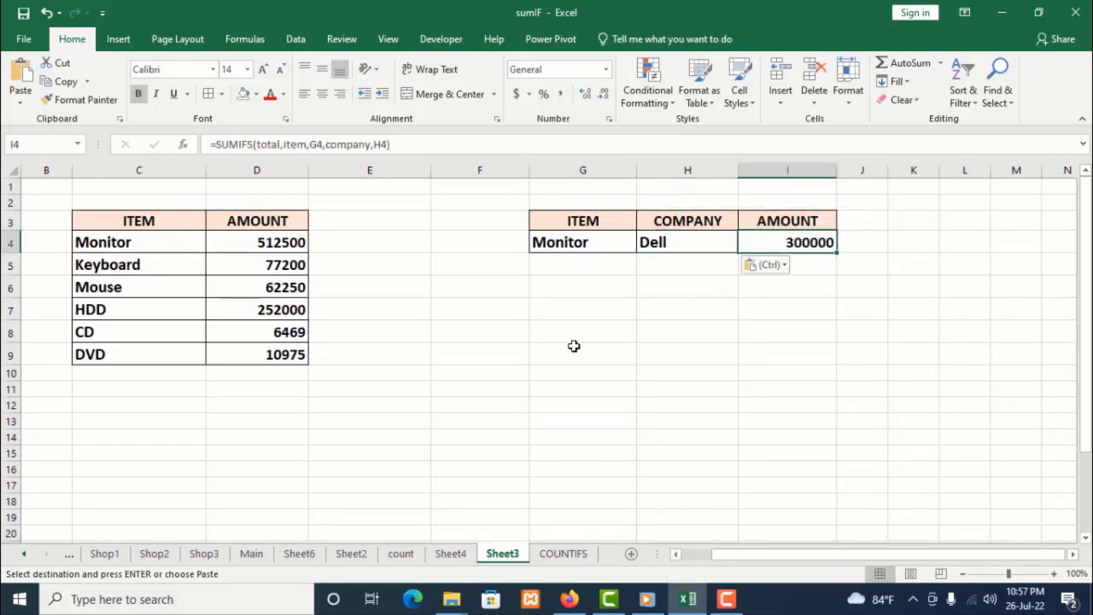
# Copy the company Samsung from the Sheet4 sales report and paste it into H4 on Sheet3 as the company criterion
pyautogui.click(450, 553)
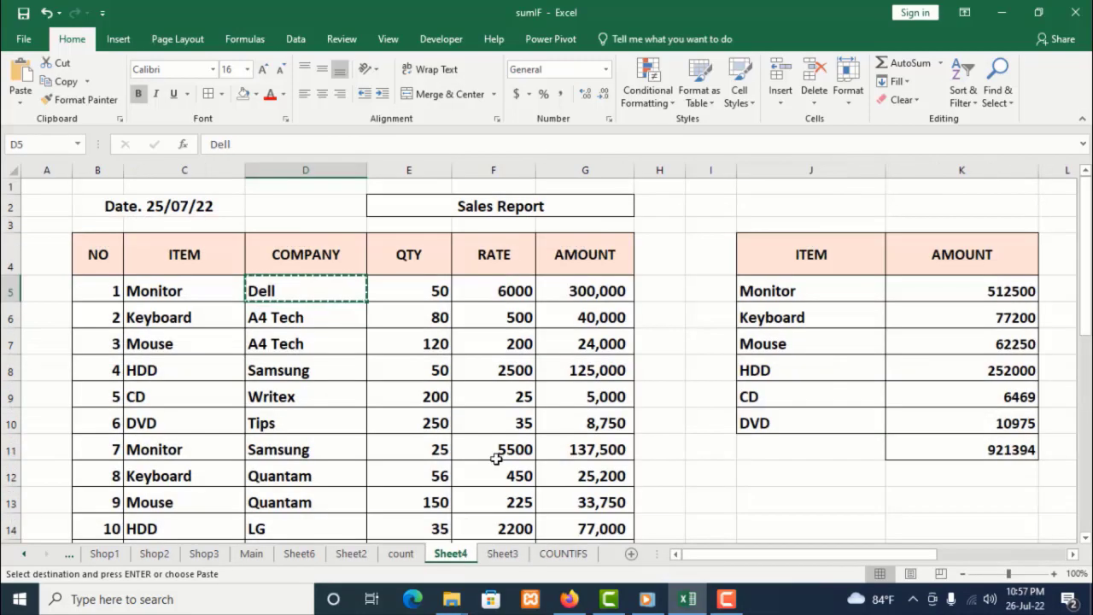
pyautogui.click(285, 447)
pyautogui.rightClick(285, 446)
pyautogui.press('Escape')
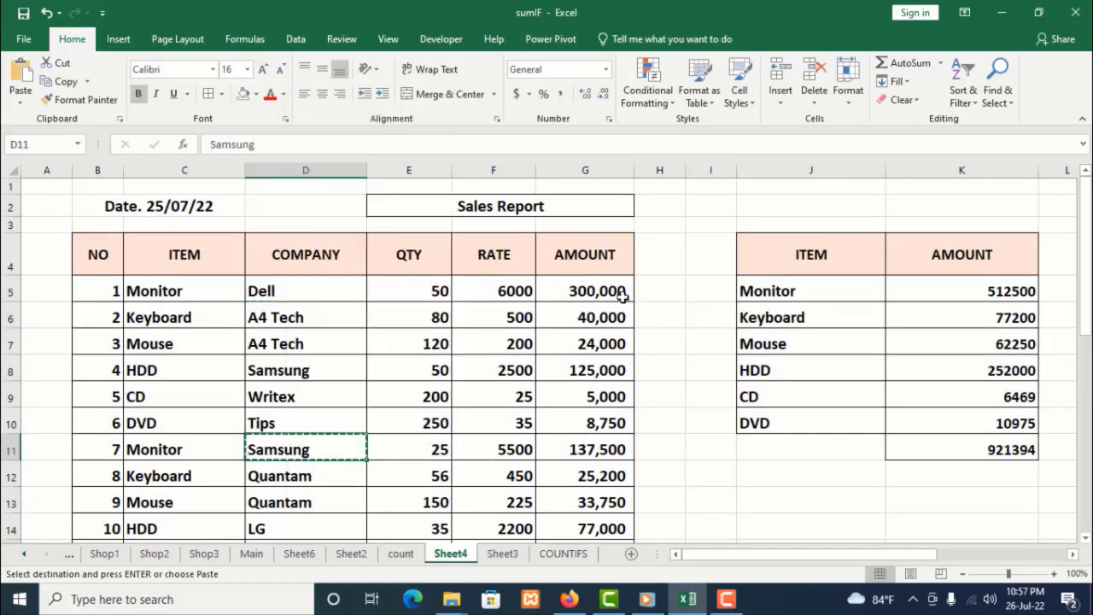
pyautogui.click(502, 553)
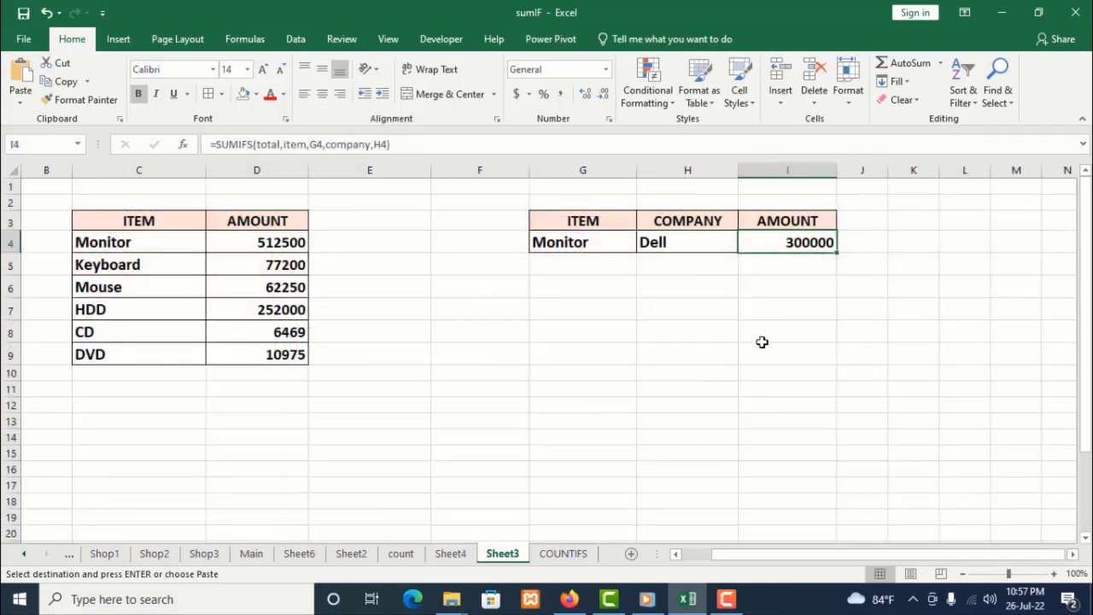
pyautogui.rightClick(695, 243)
pyautogui.click(725, 285)
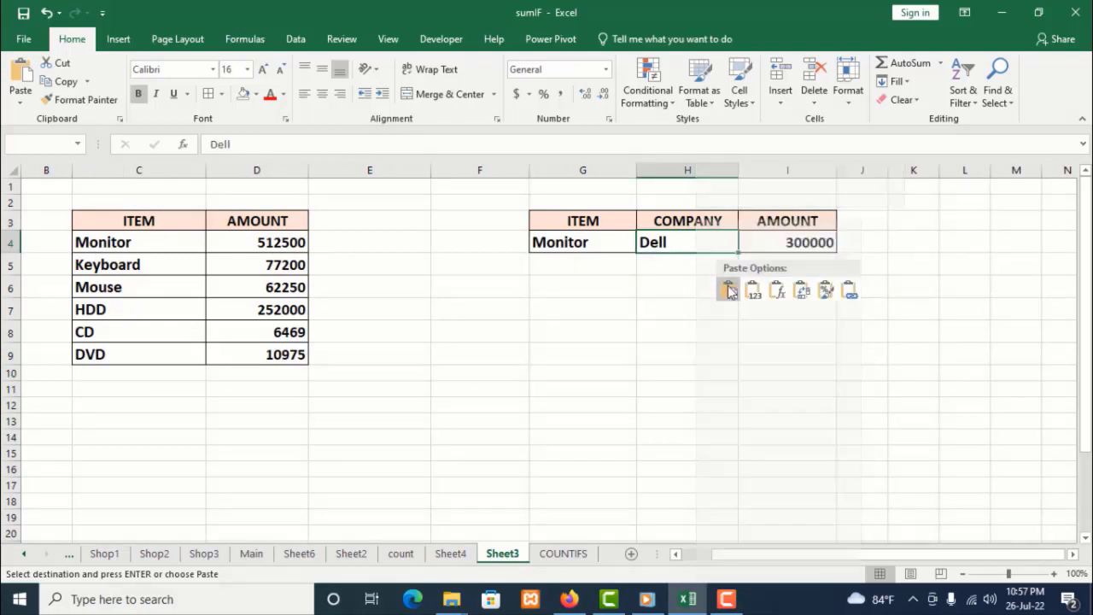
pyautogui.click(816, 245)
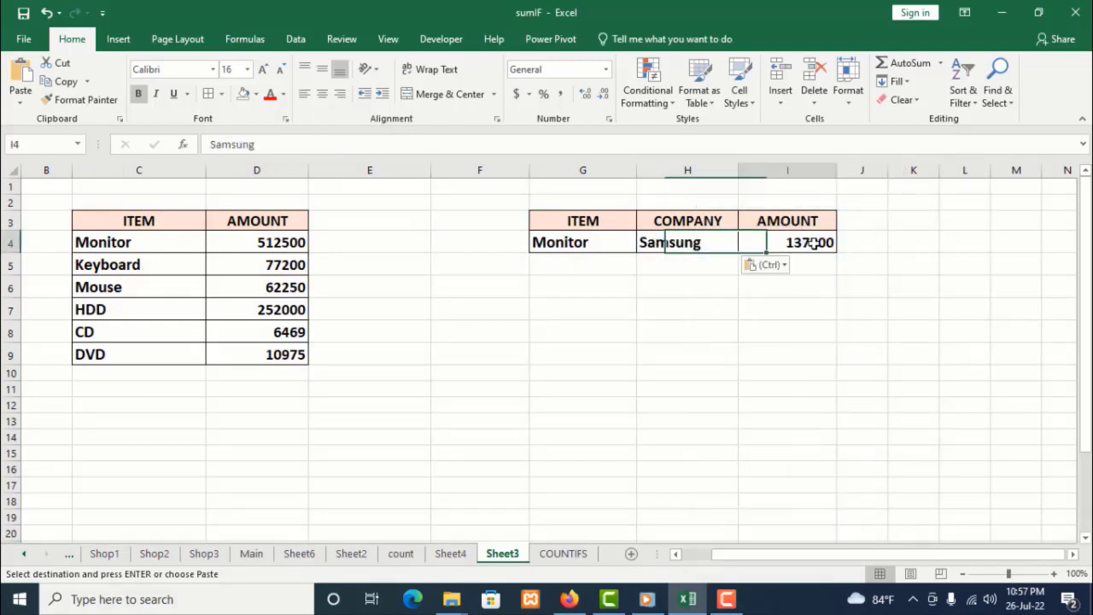
# Copy the item Mouse from C6 and paste it into G4 as the SUMIFS item criterion
pyautogui.click(155, 292)
pyautogui.rightClick(155, 292)
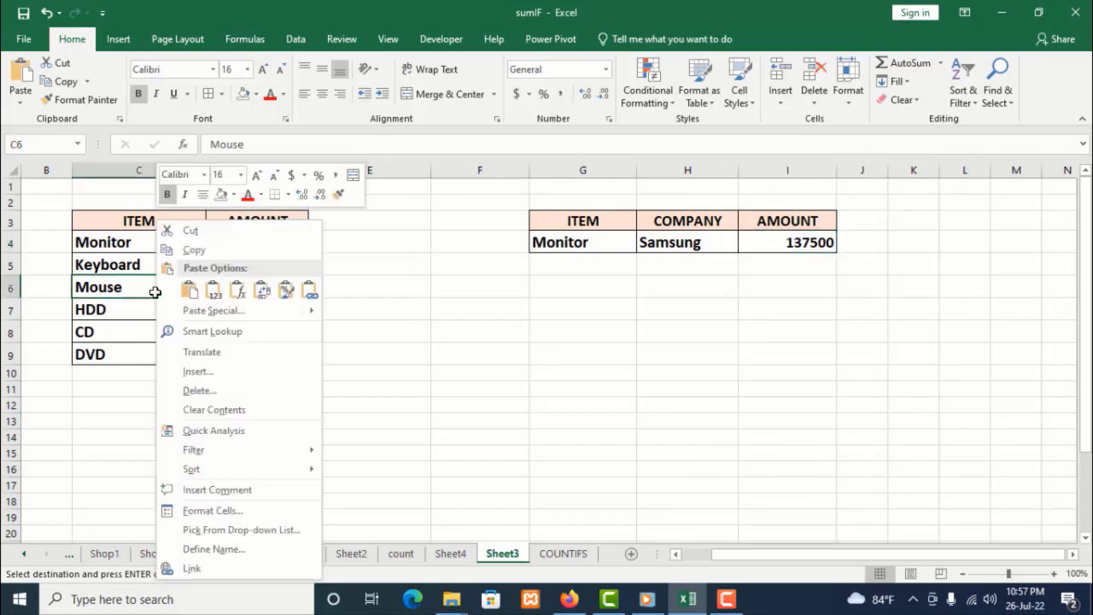
pyautogui.click(194, 249)
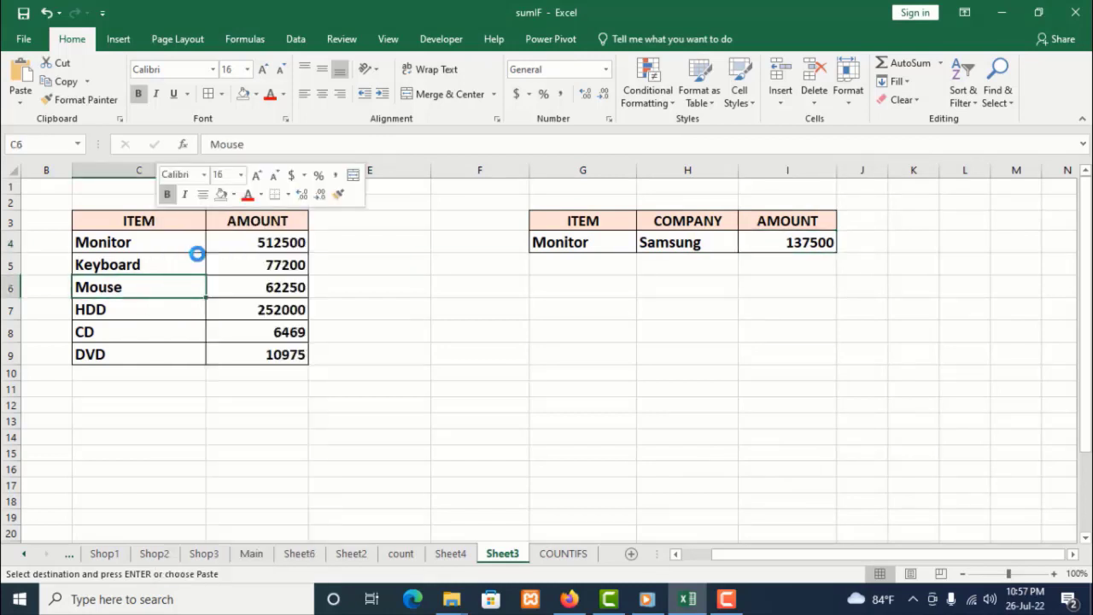
pyautogui.rightClick(574, 242)
pyautogui.click(600, 288)
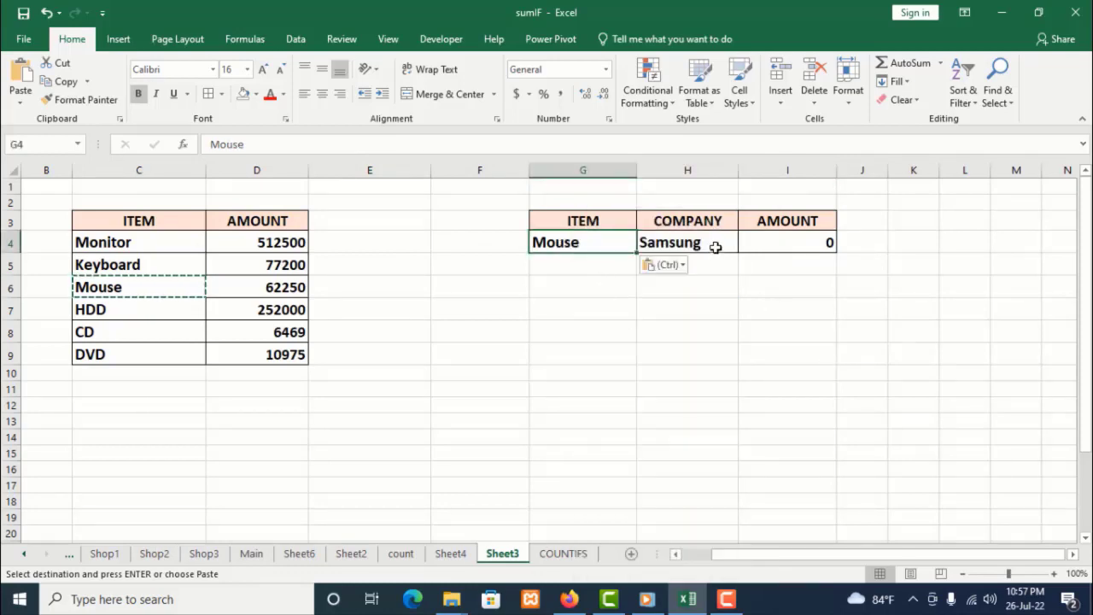
# Copy the company A4 Tech from the Sheet4 sales report and paste it into H4 on Sheet3
pyautogui.click(450, 554)
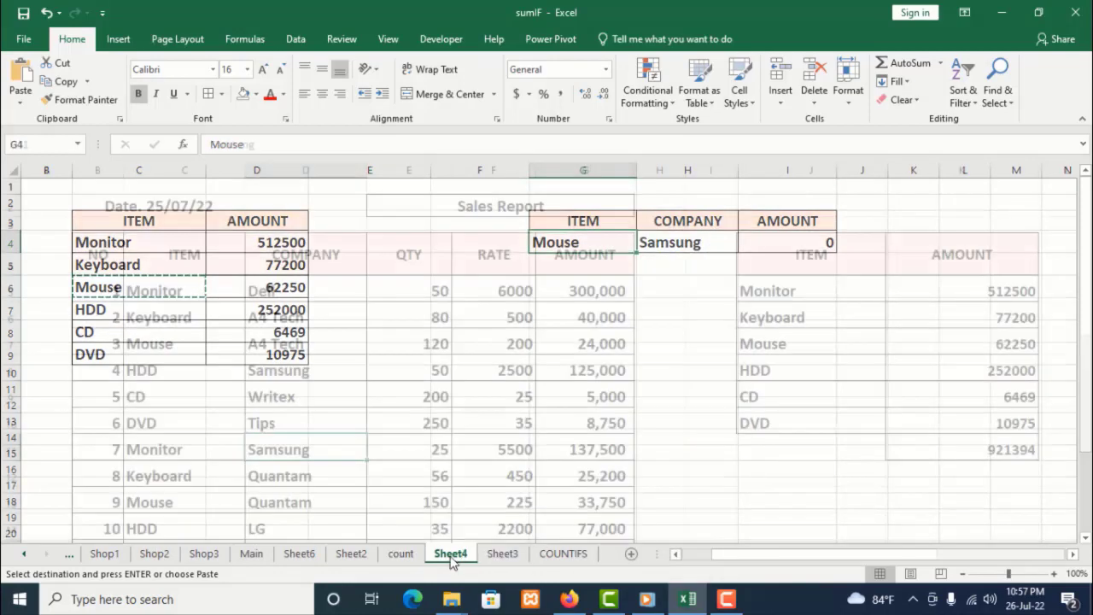
pyautogui.rightClick(327, 318)
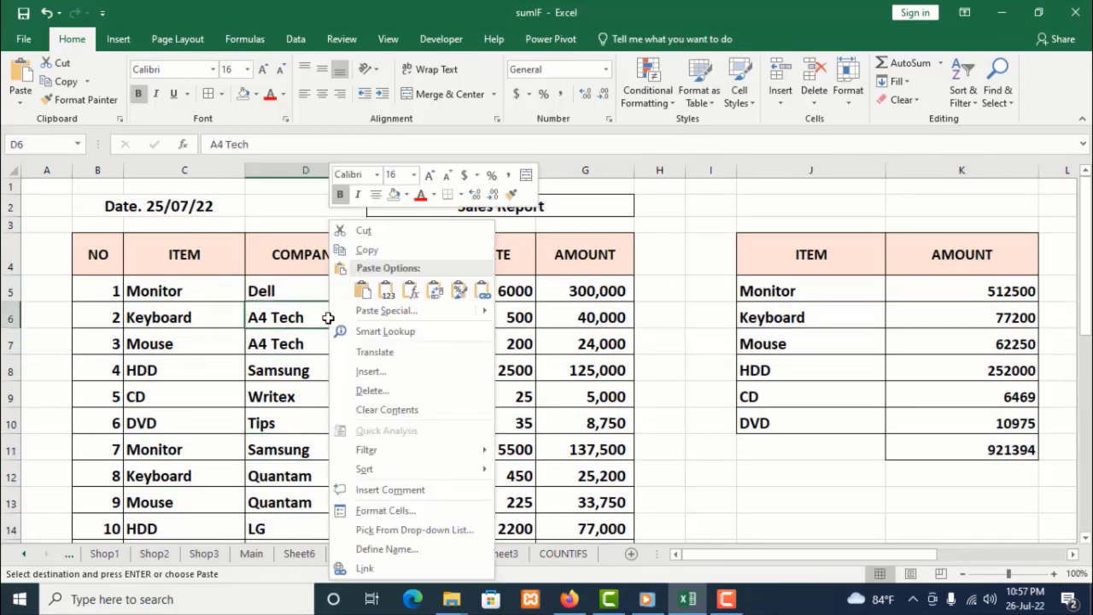
pyautogui.click(365, 249)
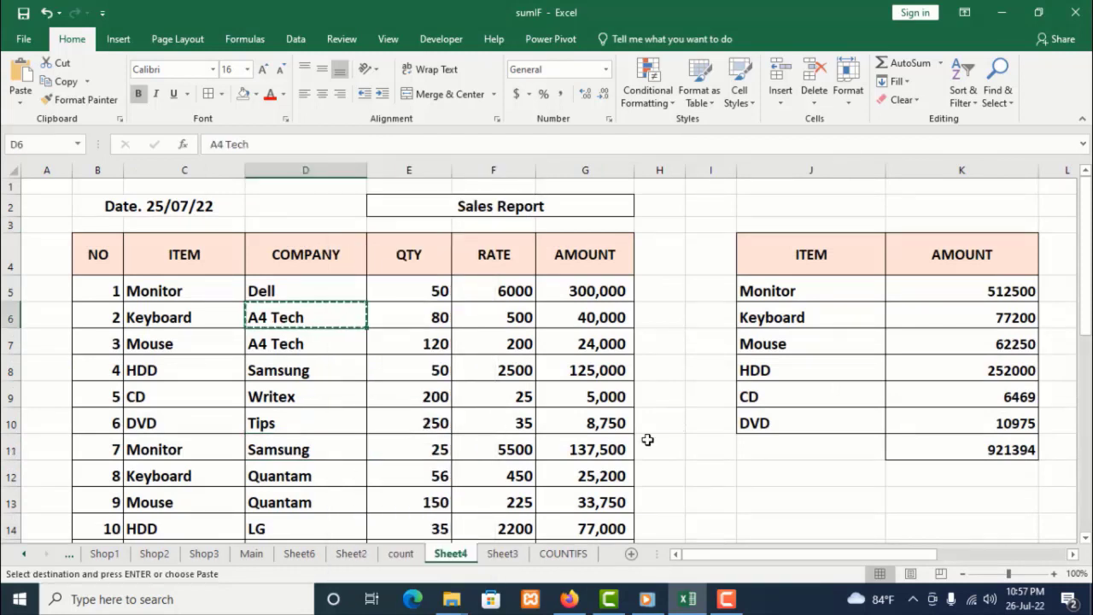
pyautogui.click(504, 554)
pyautogui.rightClick(680, 242)
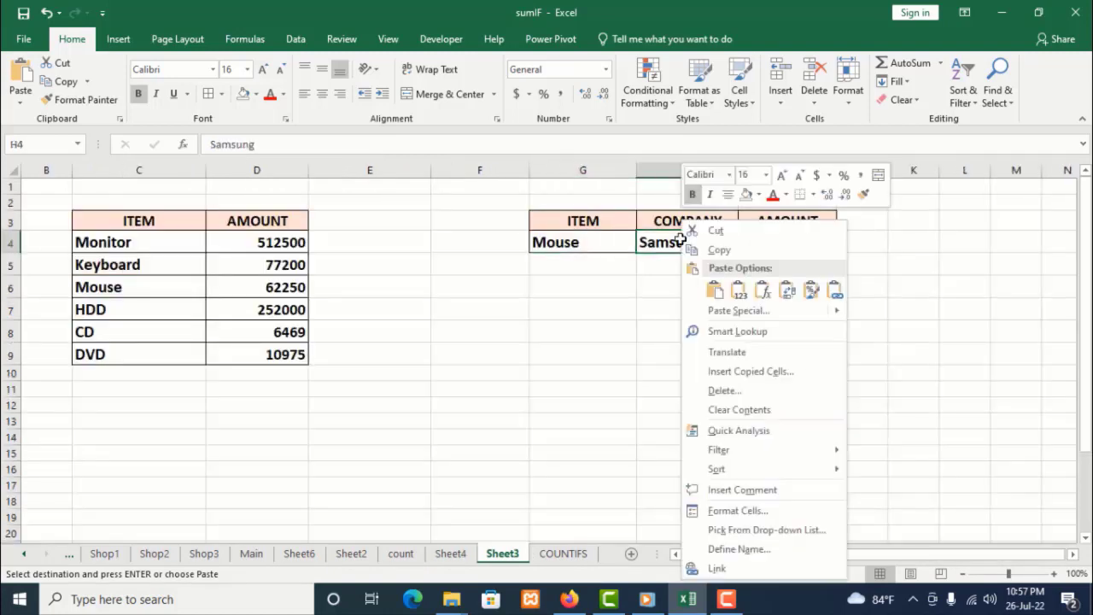
pyautogui.click(714, 288)
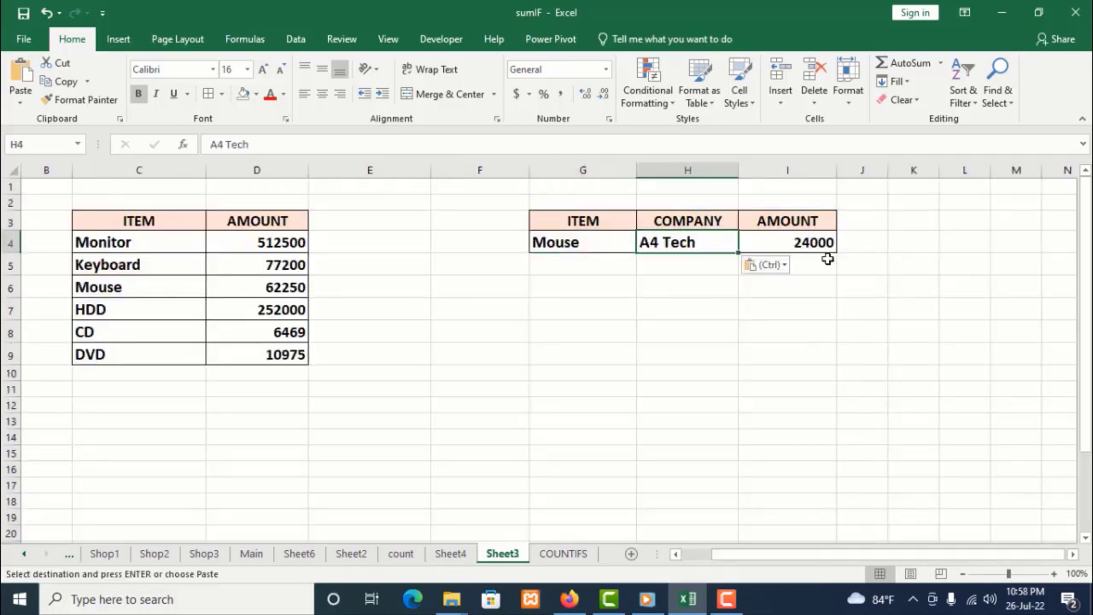
pyautogui.click(827, 316)
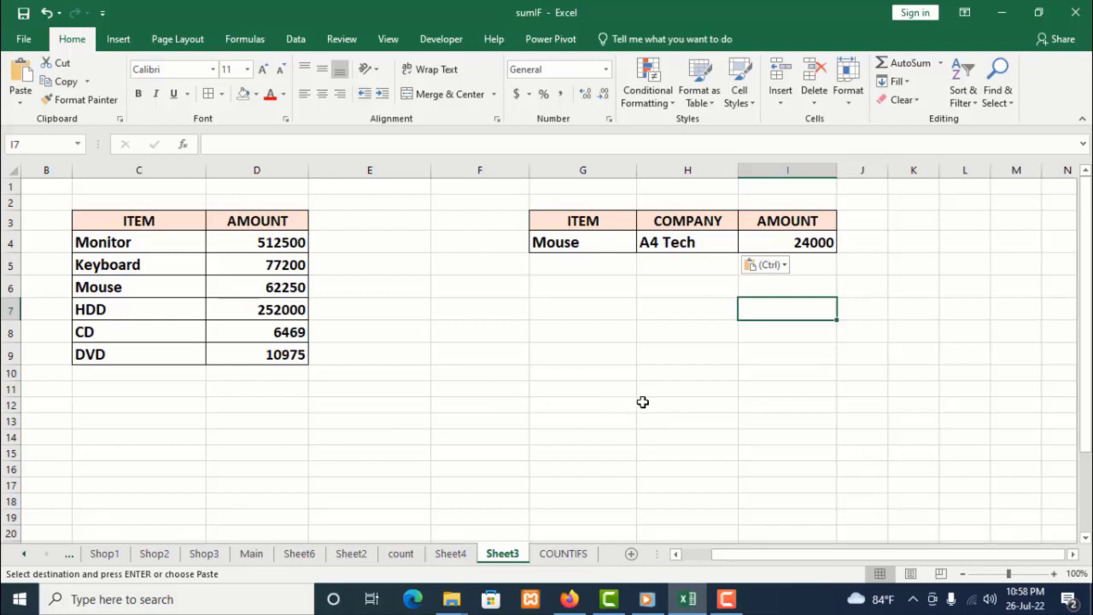
# Review the criteria cells and SUMIFS formula in the second table, then the SUMIF formulas in D4 through D9
pyautogui.click(706, 243)
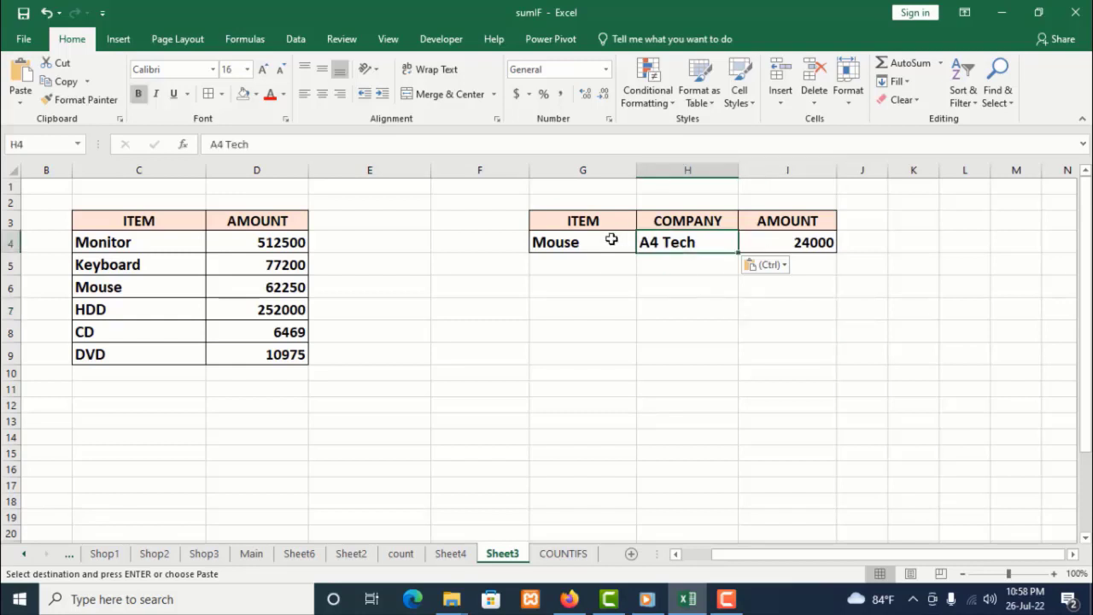
pyautogui.click(610, 238)
pyautogui.click(656, 242)
pyautogui.click(768, 242)
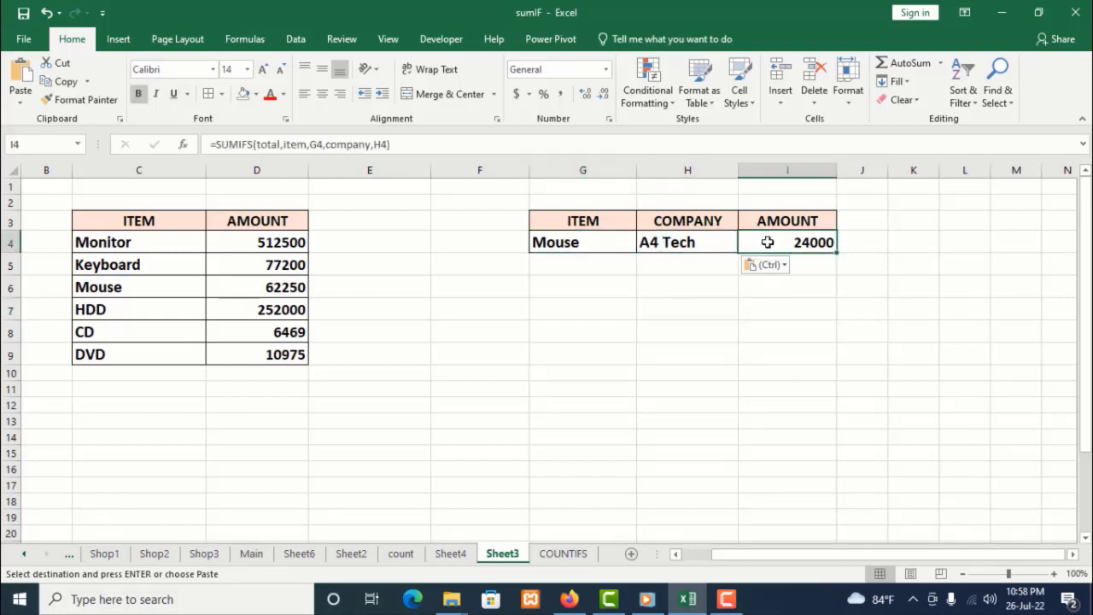
pyautogui.click(301, 243)
pyautogui.click(294, 265)
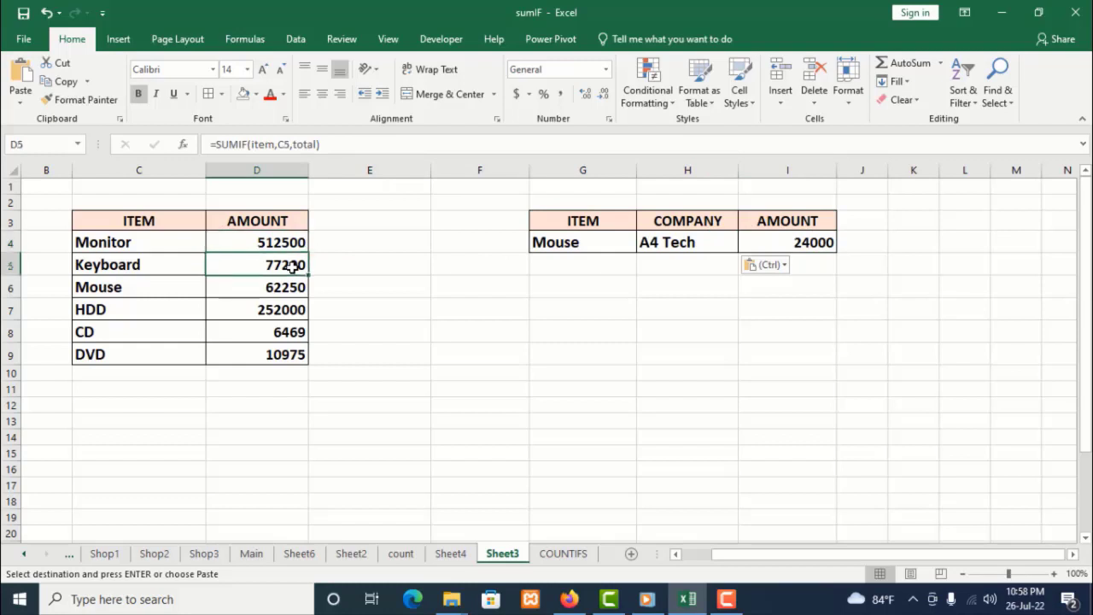
pyautogui.click(286, 282)
pyautogui.click(284, 309)
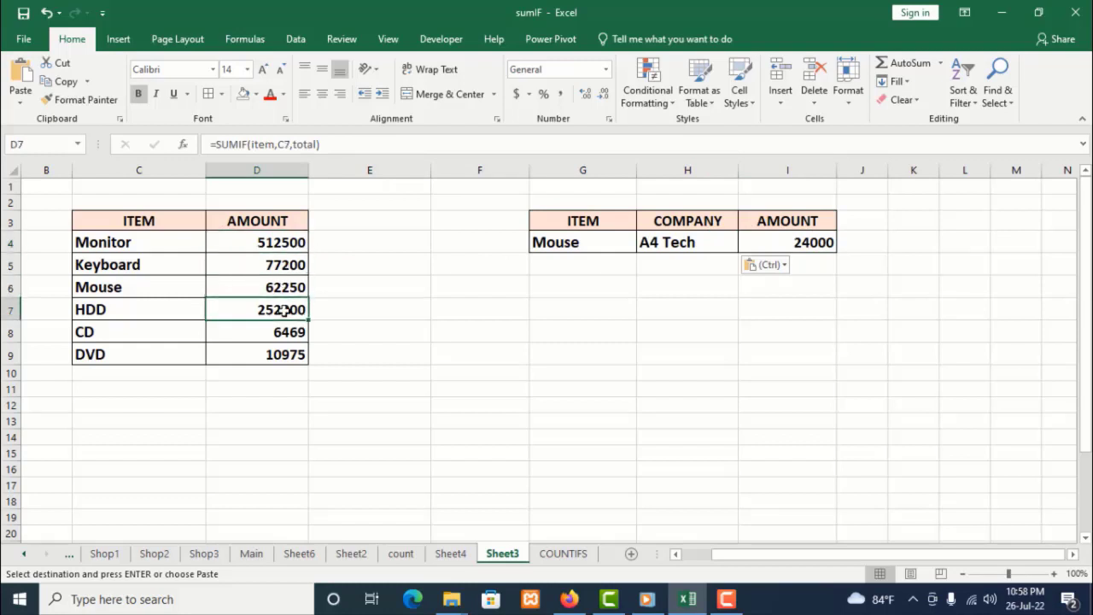
pyautogui.click(288, 333)
pyautogui.click(286, 353)
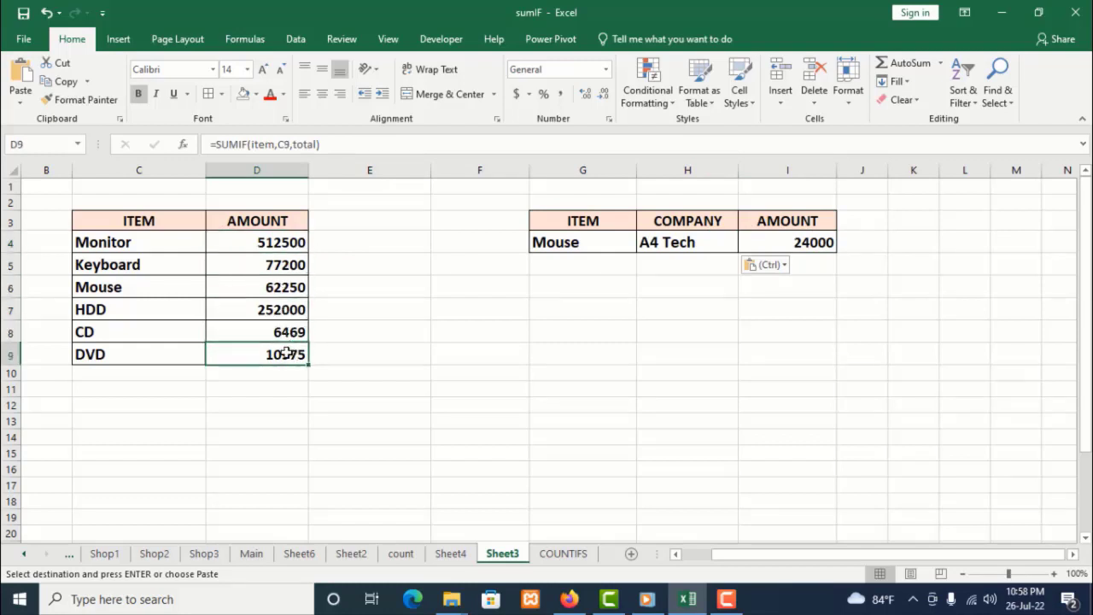
pyautogui.click(286, 242)
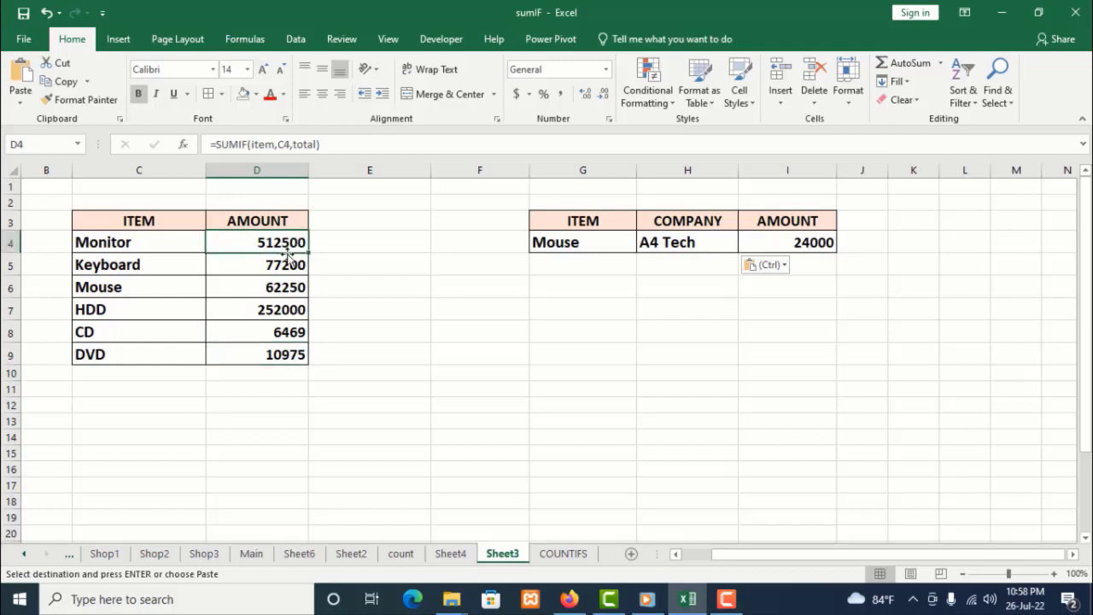